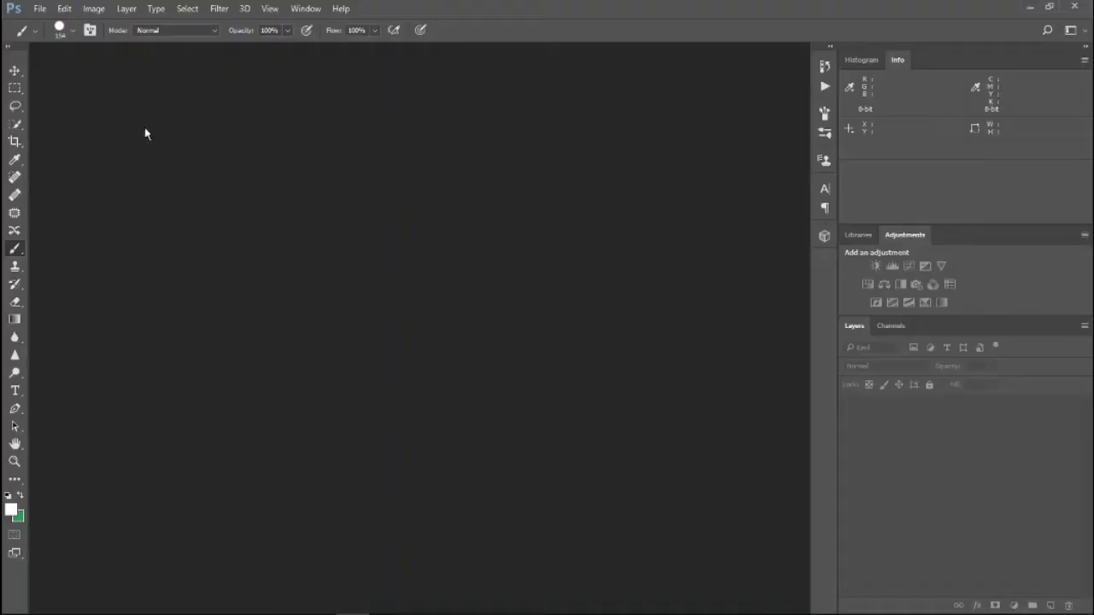
Create a new 800 × 800 px, 72 ppi document with a white background.
left_click(39, 8)
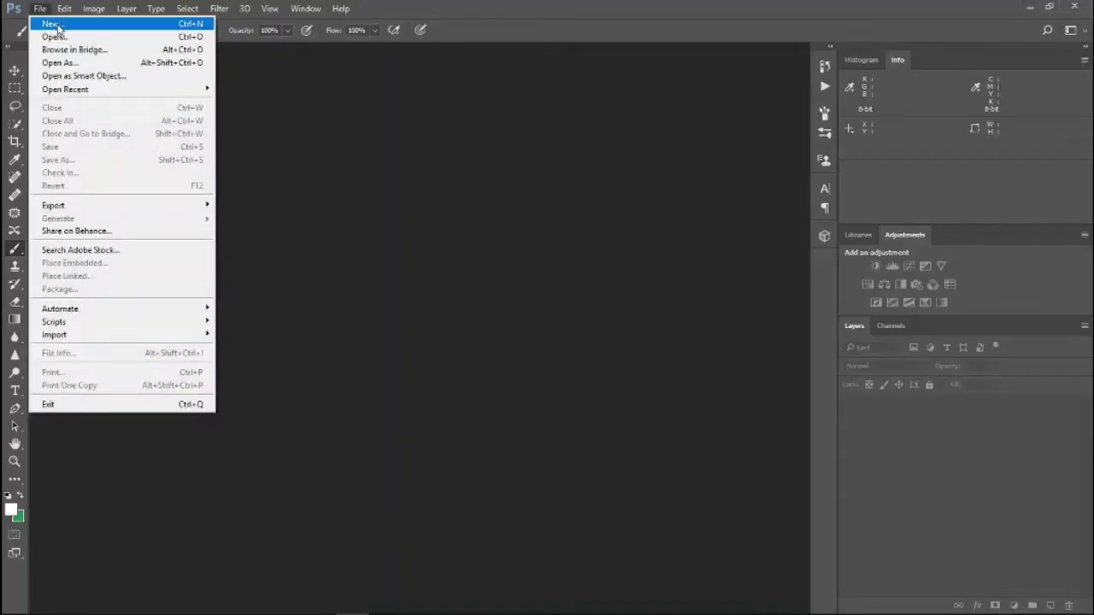
left_click(57, 26)
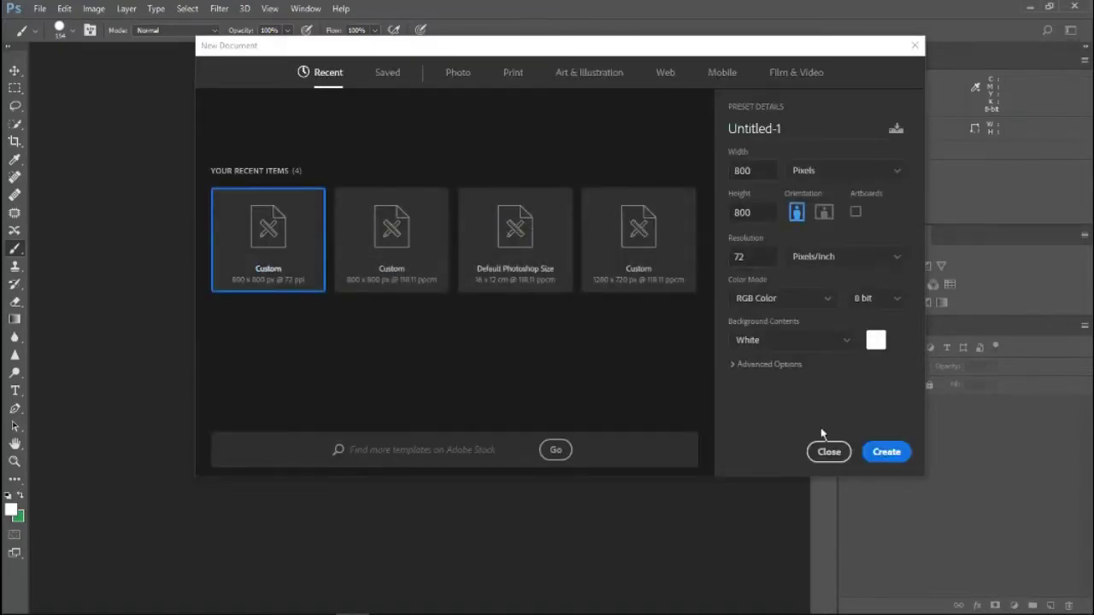
left_click(886, 452)
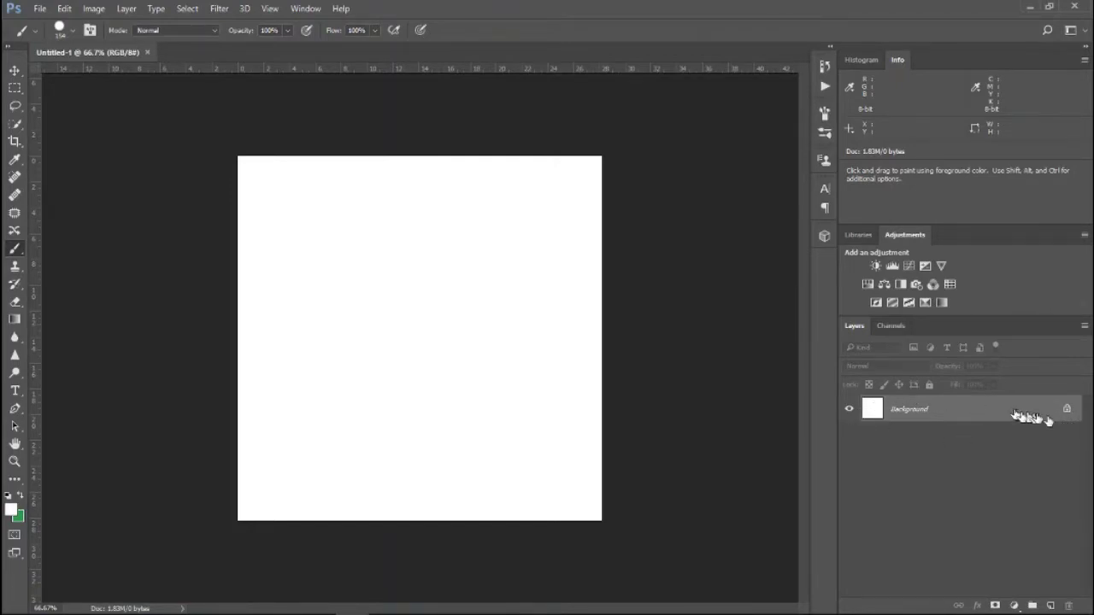
Unlock the Background into Layer 0, then hide and reshow it to check transparency.
left_click_drag(1068, 413, 1070, 606)
left_click(1067, 410)
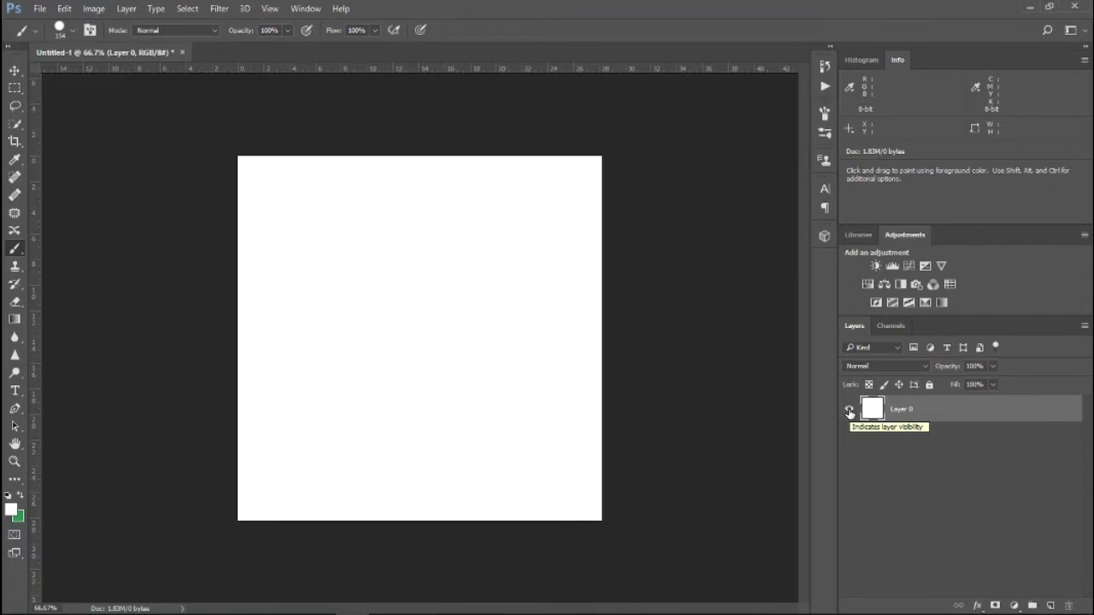
left_click(850, 411)
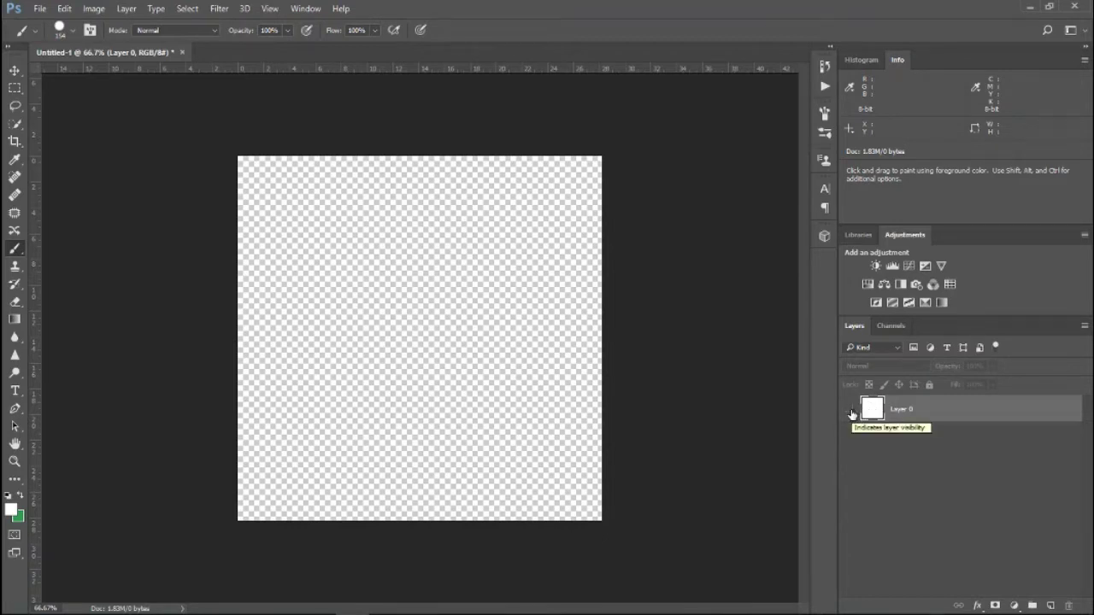
left_click(851, 410)
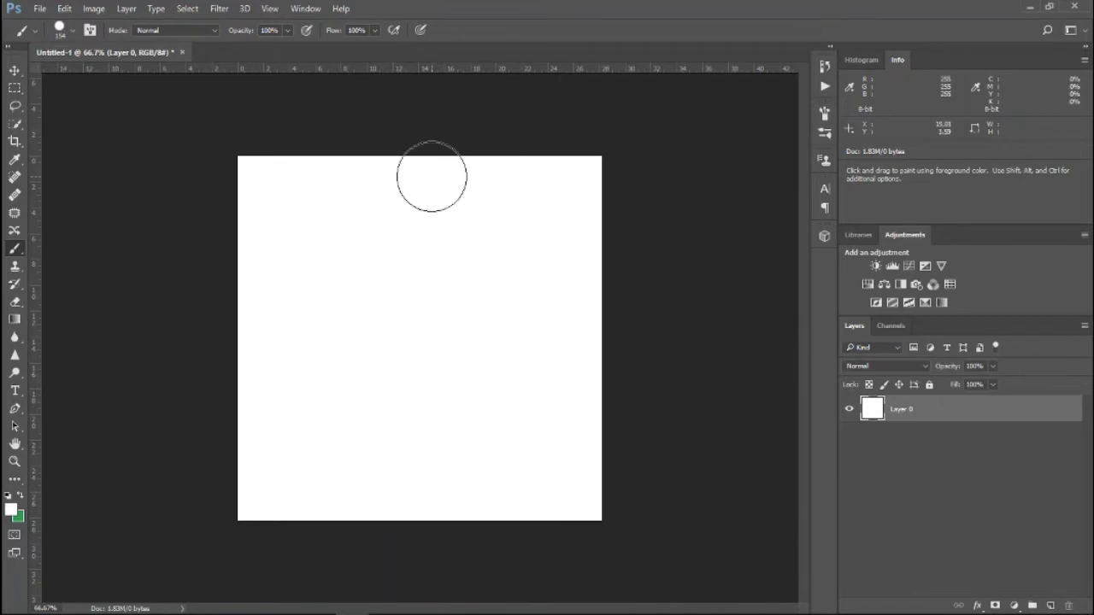
left_click(306, 9)
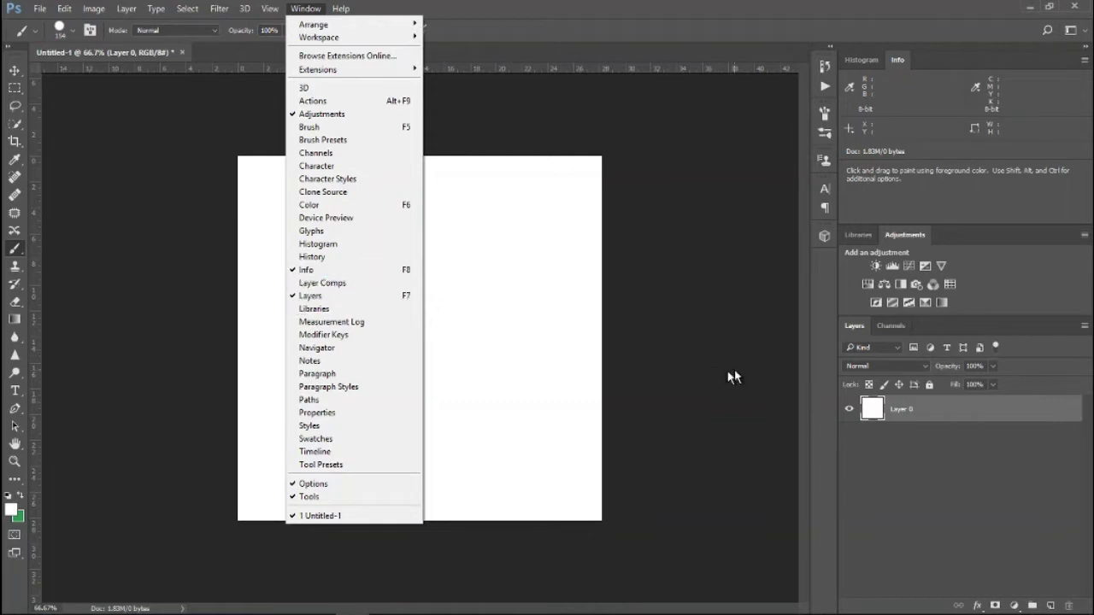
left_click(829, 427)
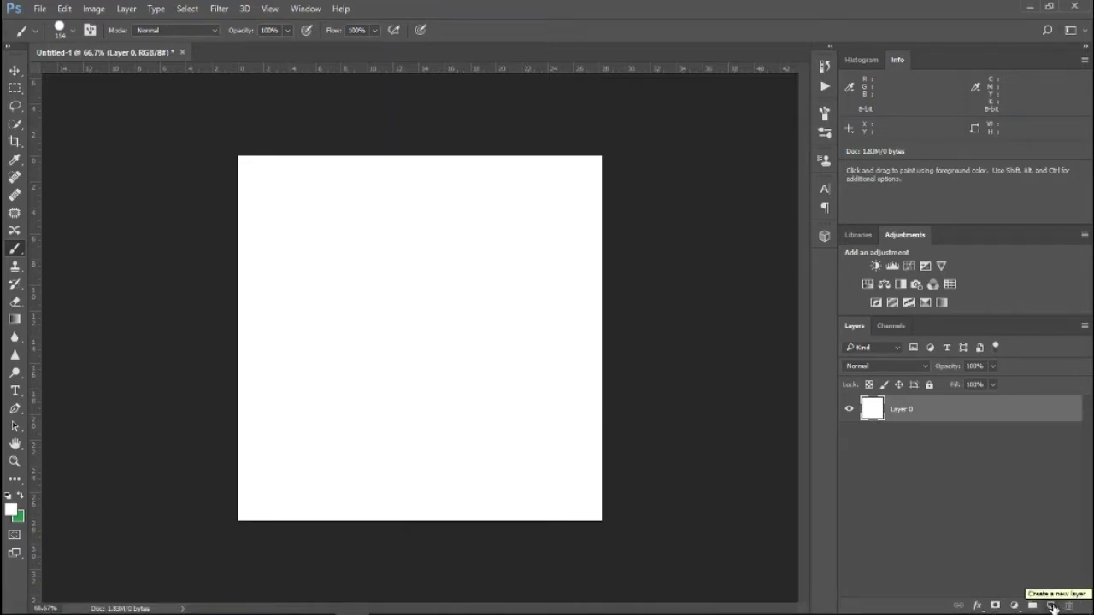
left_click(1053, 606)
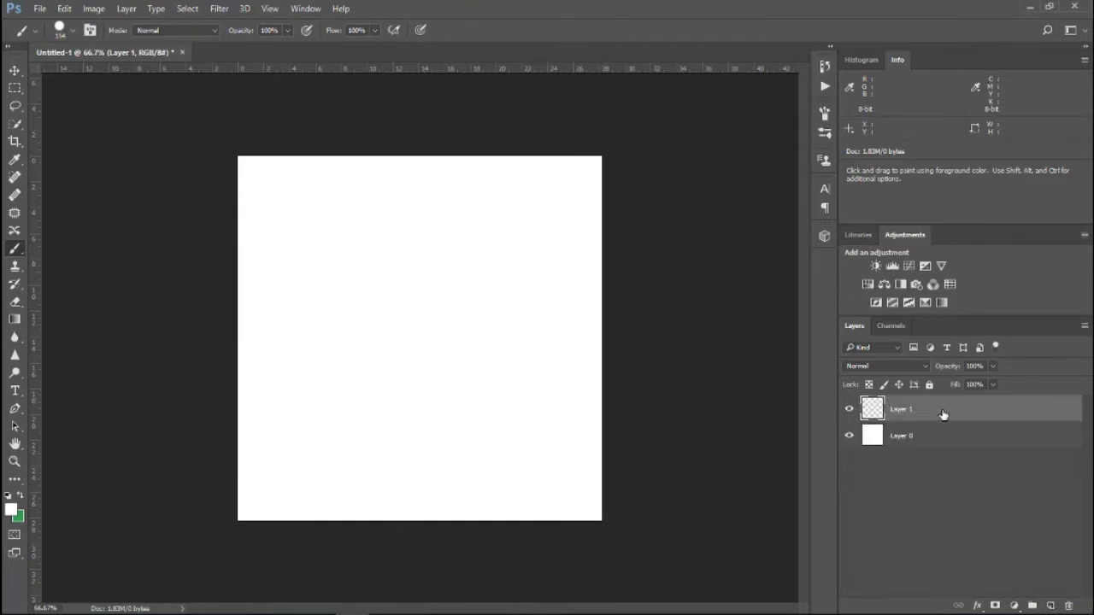
left_click_drag(945, 414, 1071, 605)
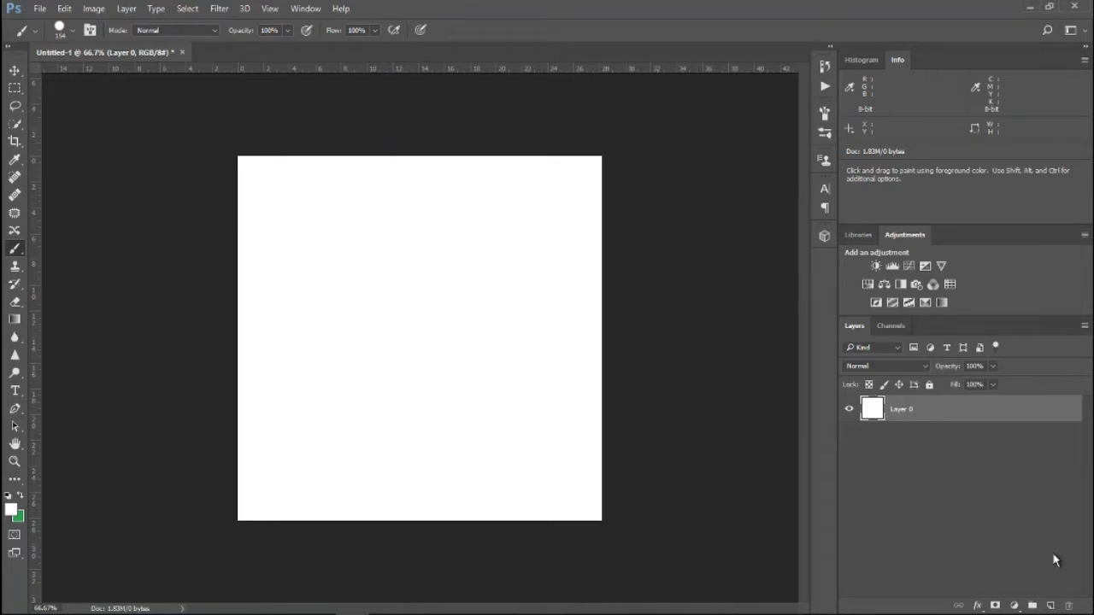
Add Layer 1 with a Red label, trying Overlay before settling on Normal blending.
left_click(1052, 606, "alt")
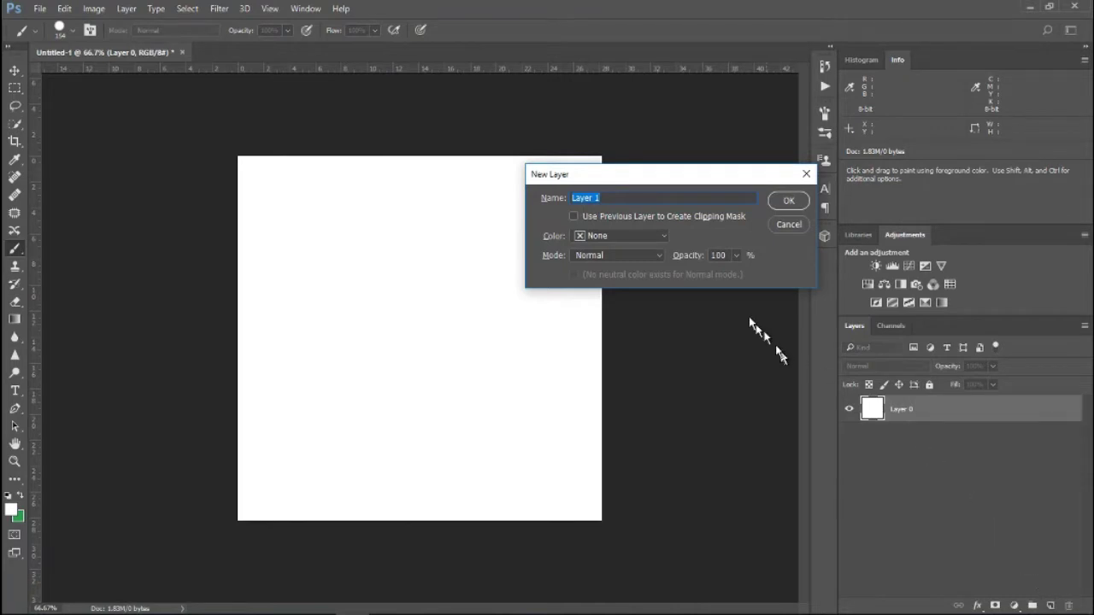
left_click_drag(649, 202, 623, 232)
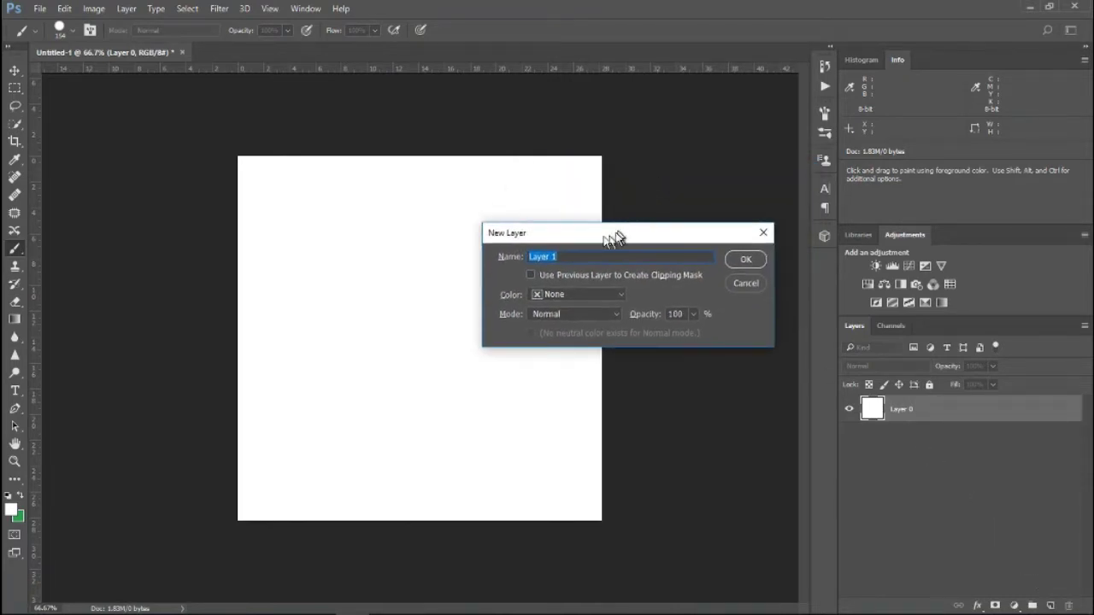
left_click(614, 297)
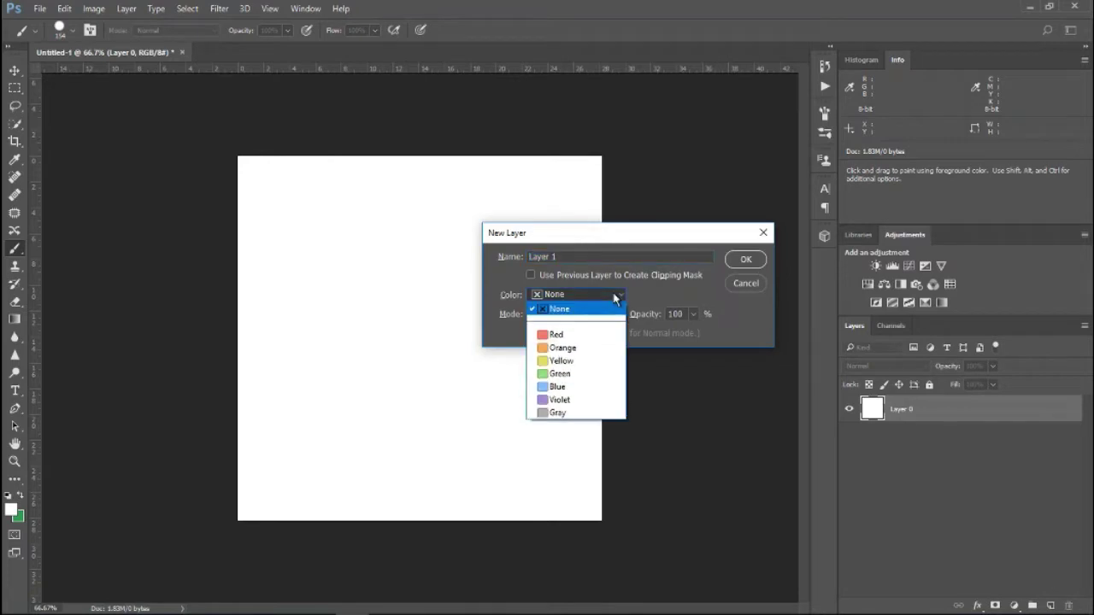
left_click(583, 335)
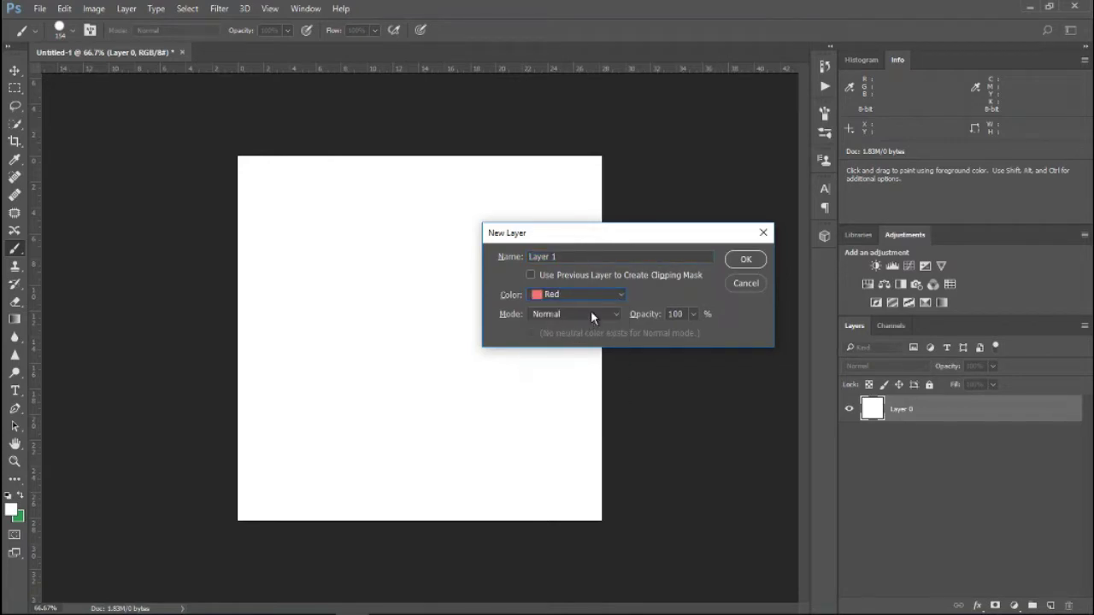
left_click(590, 313)
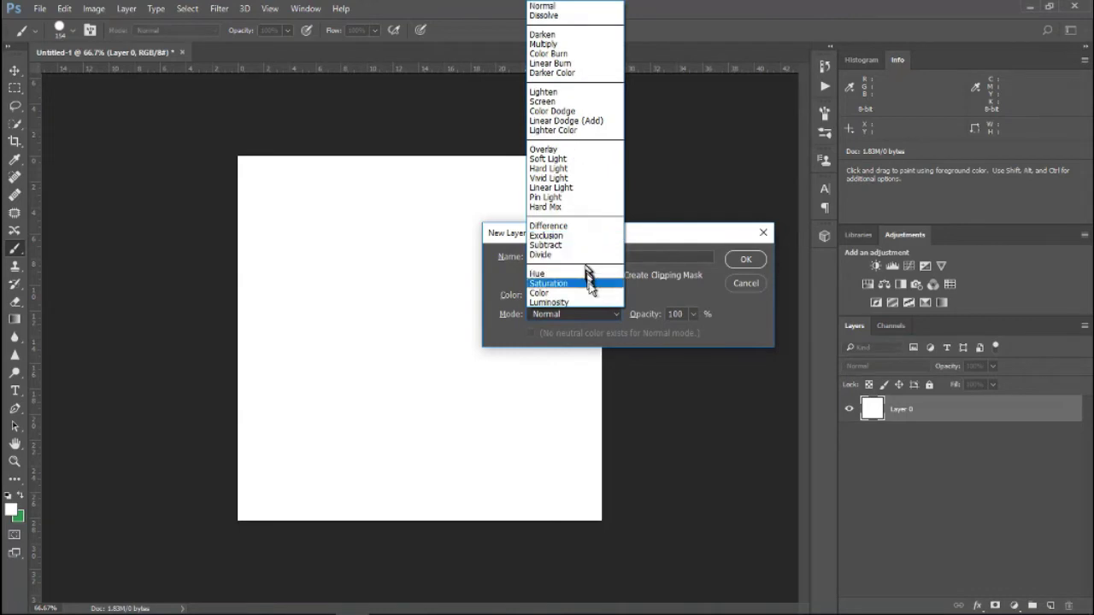
left_click(662, 296)
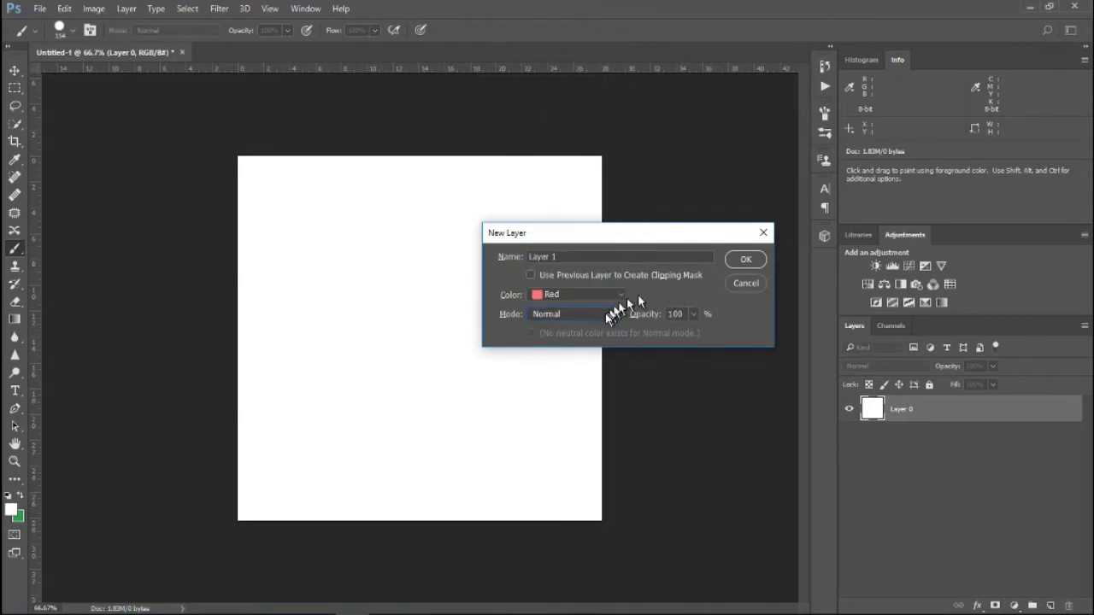
left_click(603, 315)
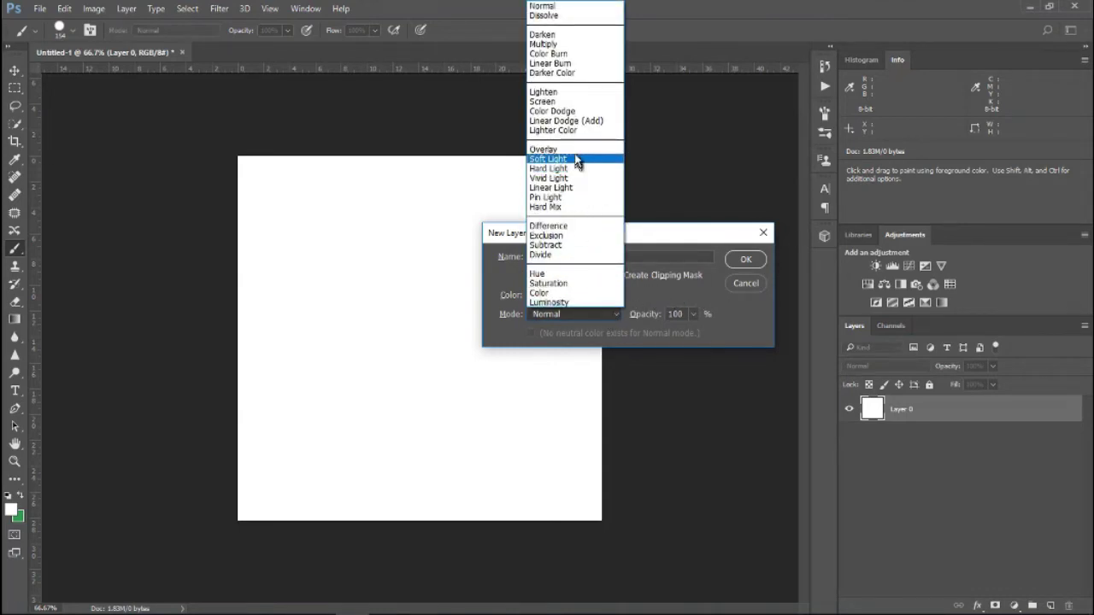
left_click(578, 151)
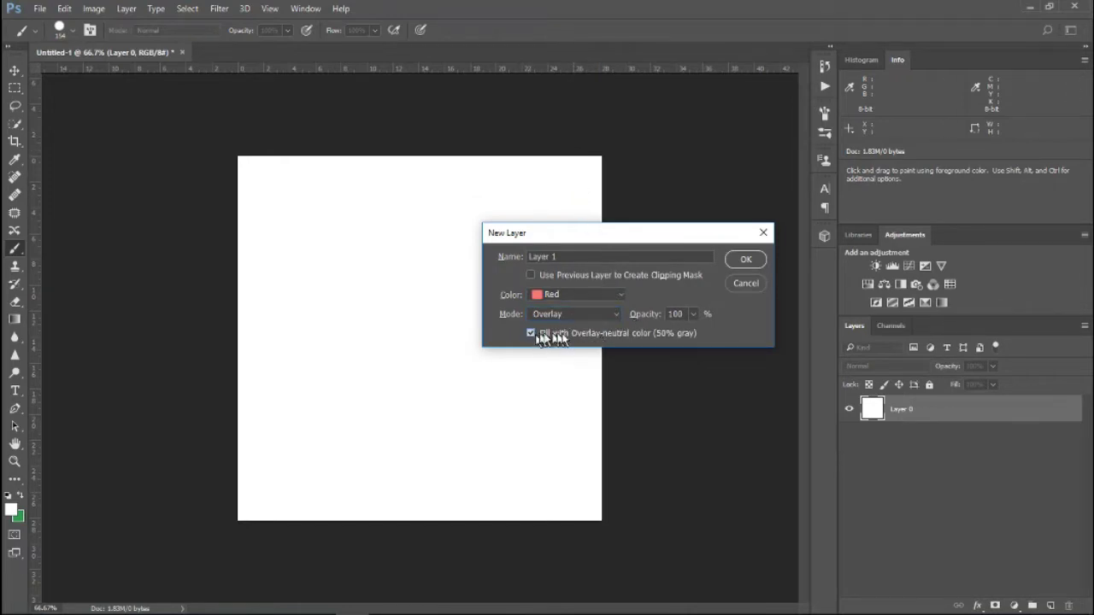
left_click(598, 315)
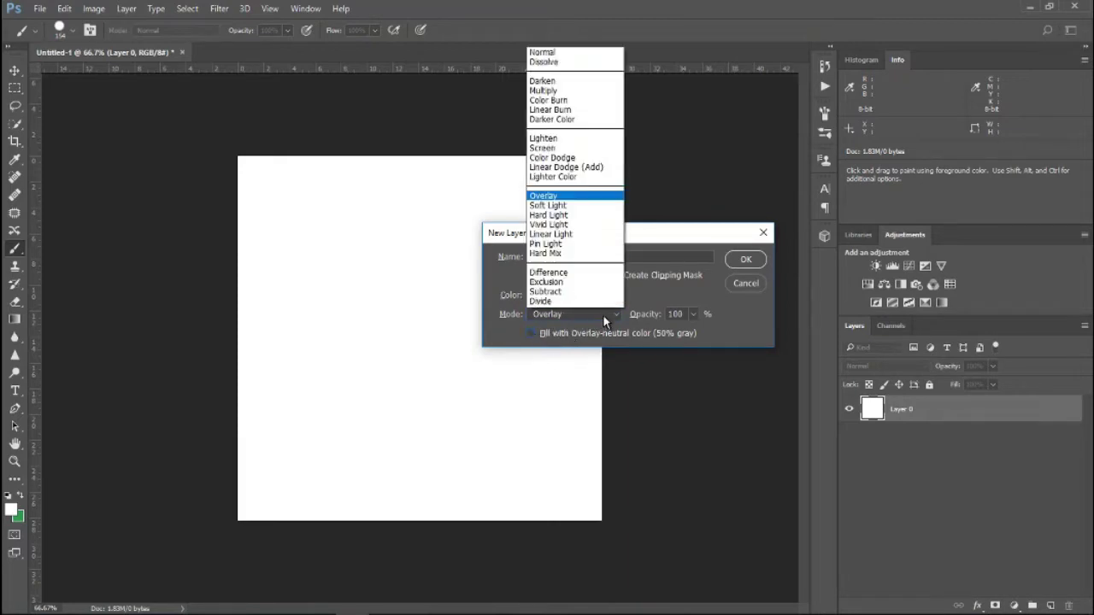
left_click(571, 7)
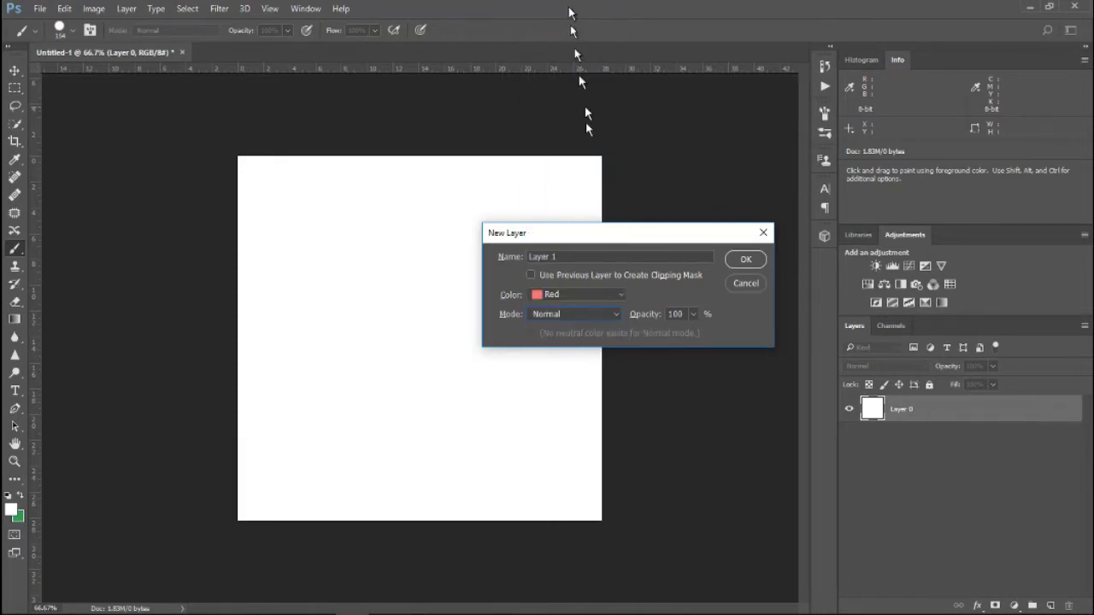
left_click(748, 260)
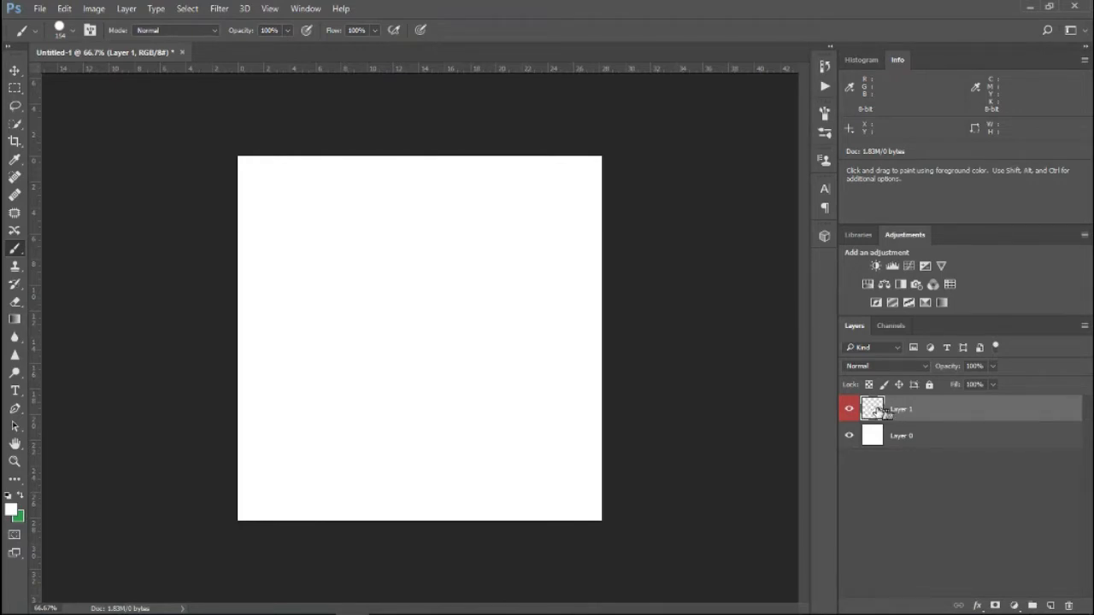
Delete the red-labelled Layer 1 and add a fresh empty layer.
mouse_move(885, 410)
left_mouse_down()
mouse_move(1074, 590)
mouse_move(1069, 603)
left_mouse_up()
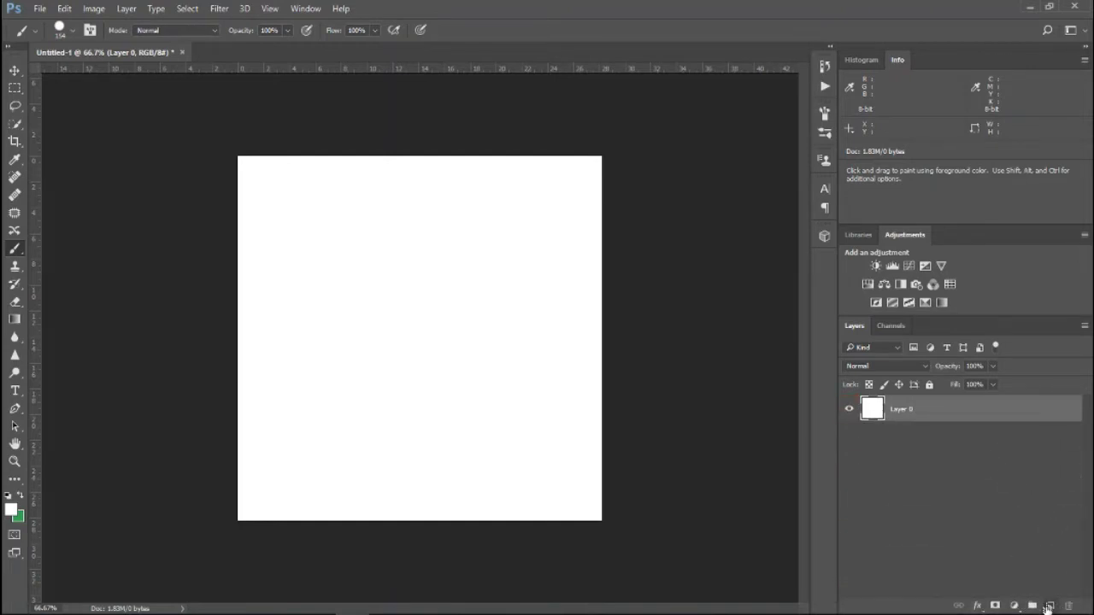
left_click(1051, 607)
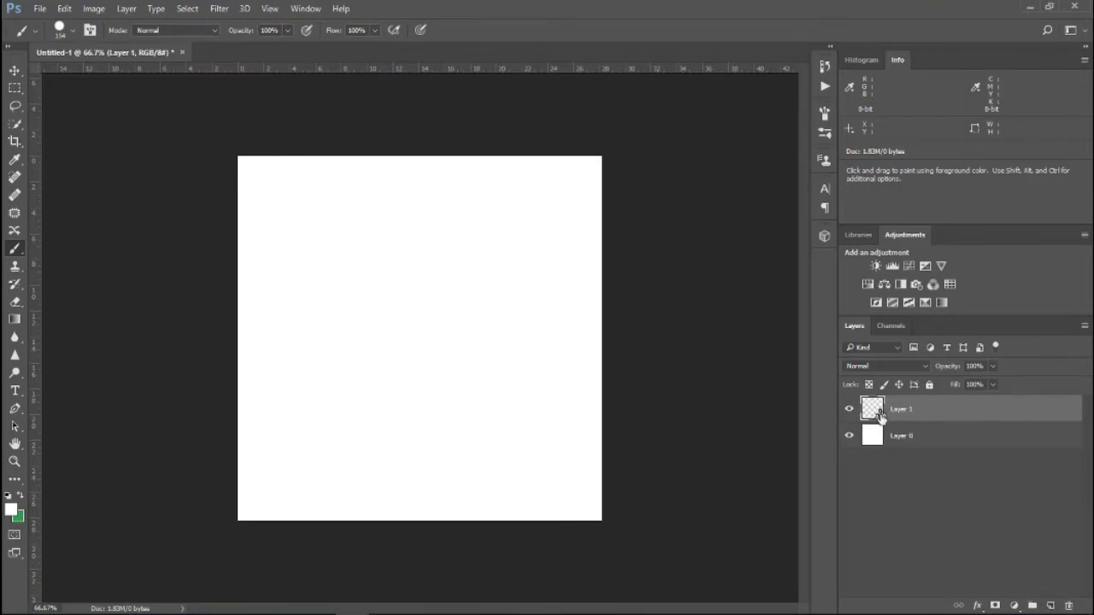
left_click_drag(880, 415, 872, 409)
Fill the new layer with solid brown-orange (#a66919).
left_click(67, 9)
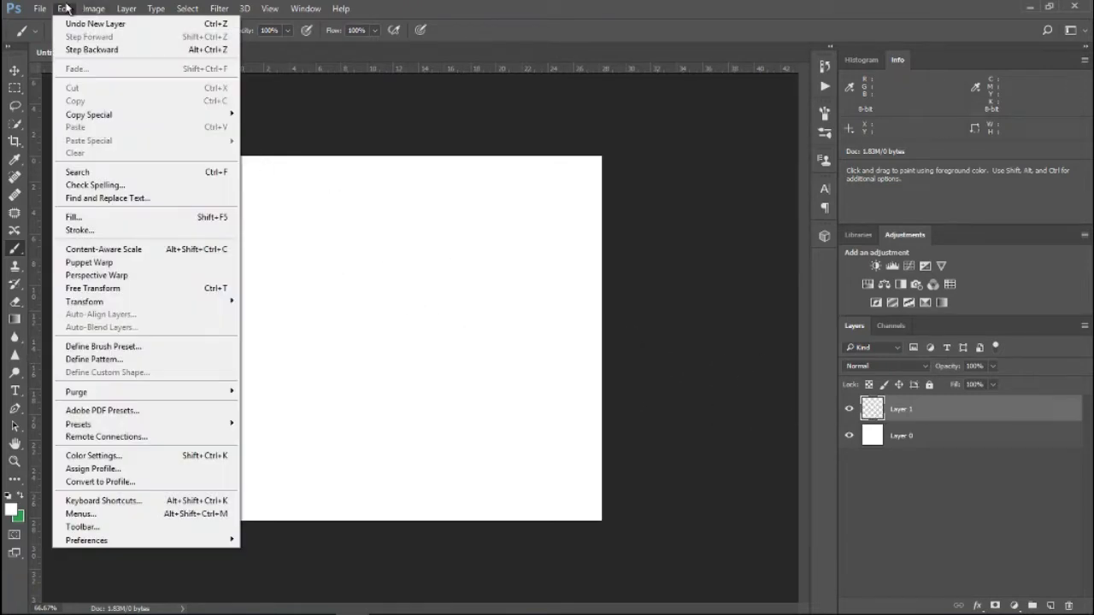
left_click(126, 218)
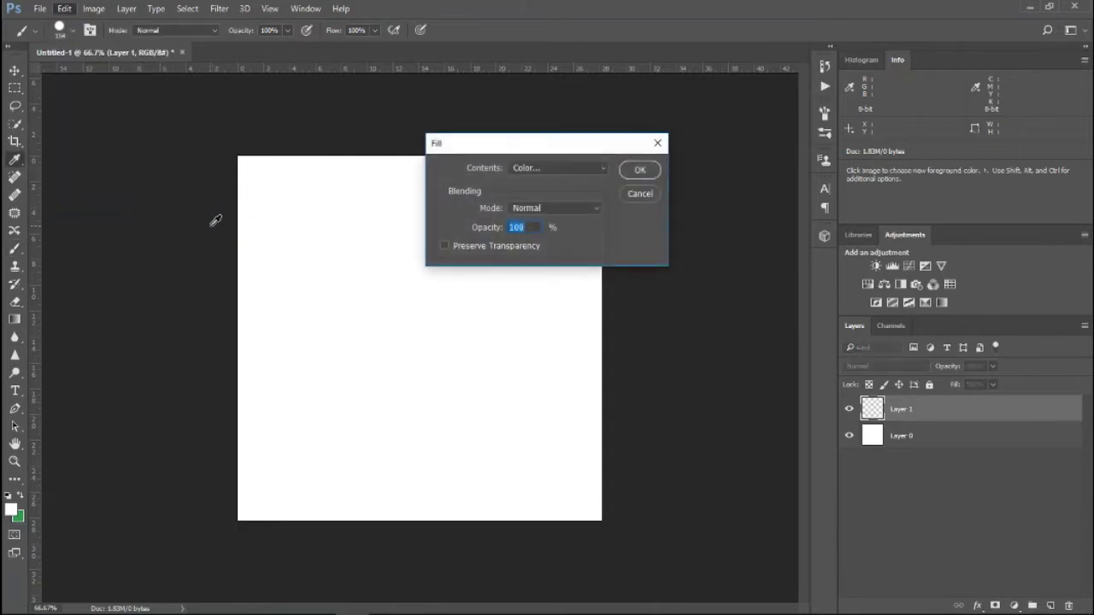
left_click(603, 169)
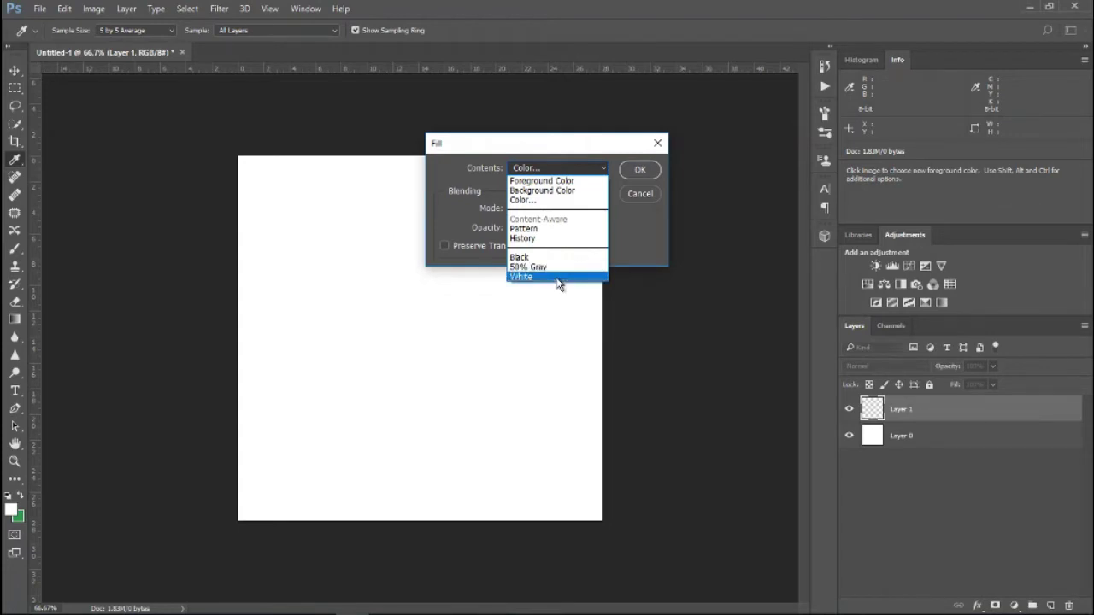
left_click(576, 203)
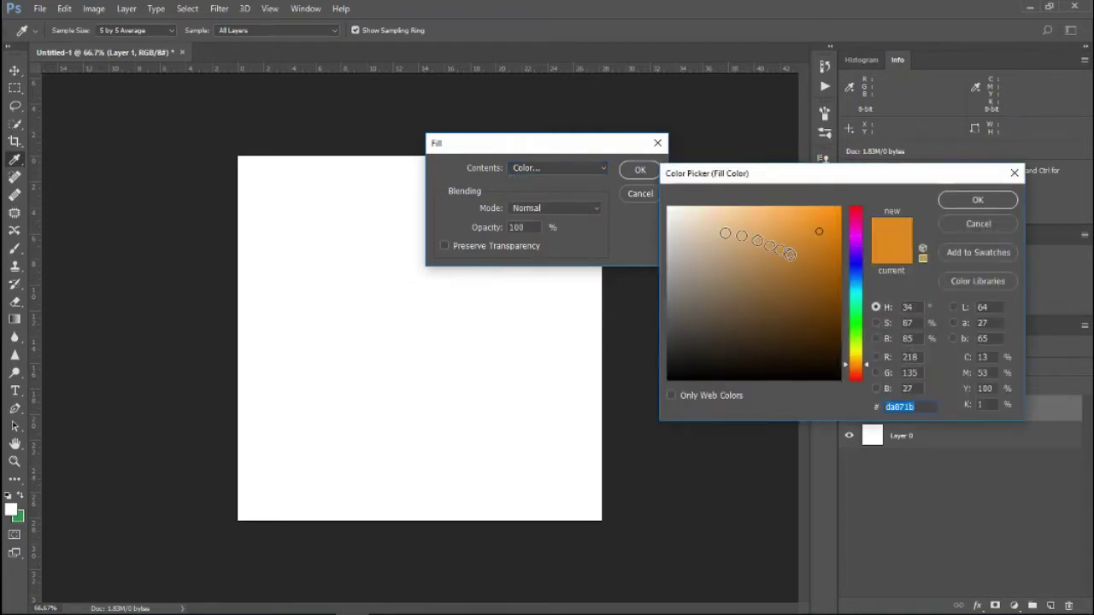
left_click(814, 267)
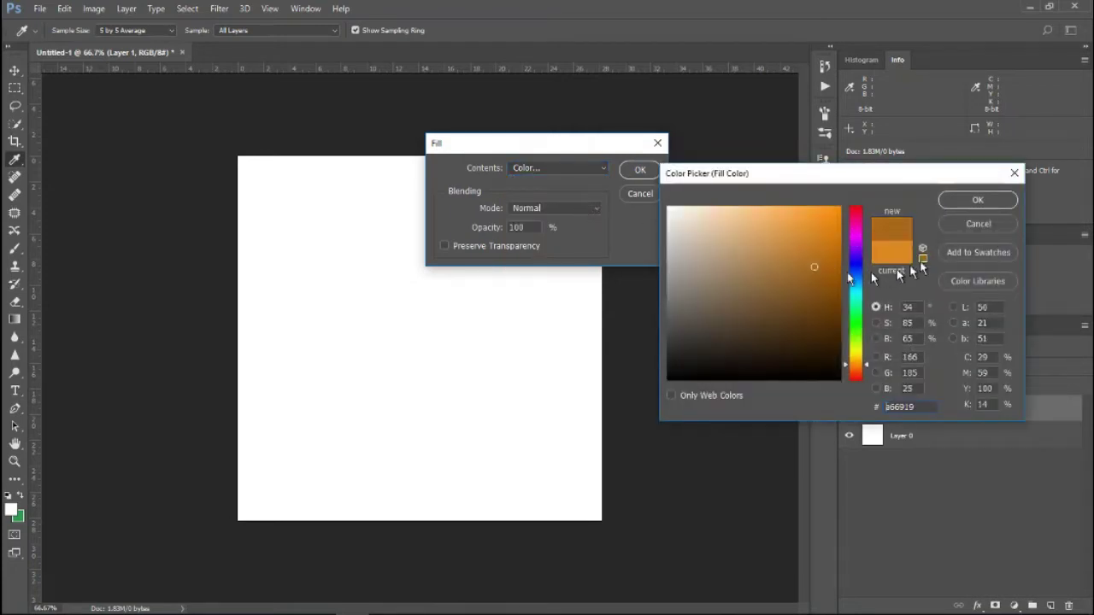
left_click(962, 202)
left_click(642, 170)
key("b")
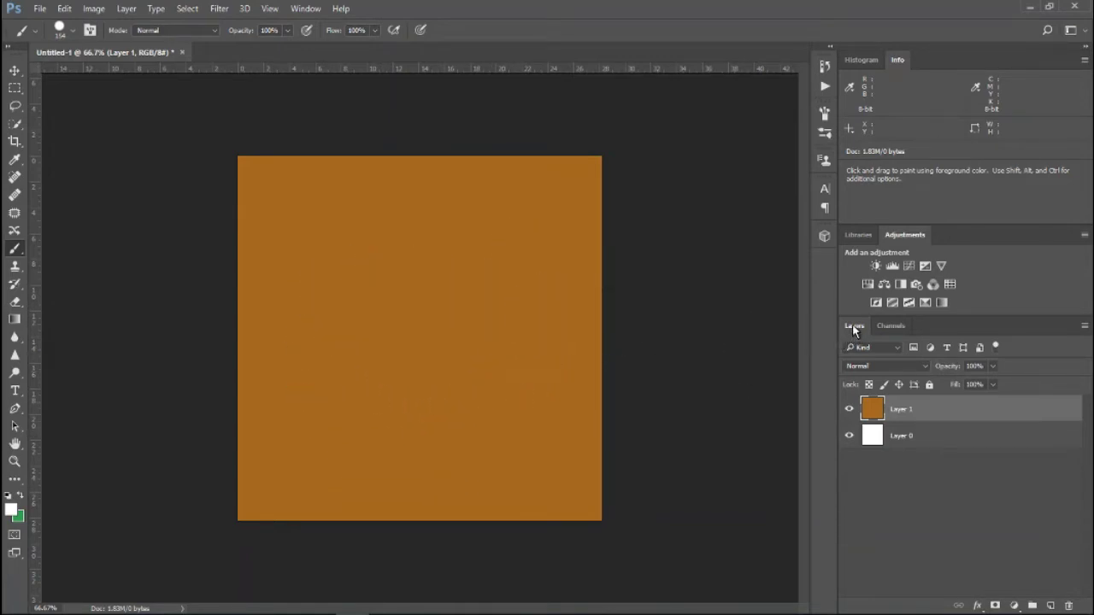
Float the Layers panel beside the canvas and reselect Layer 1.
left_click_drag(854, 331, 647, 166)
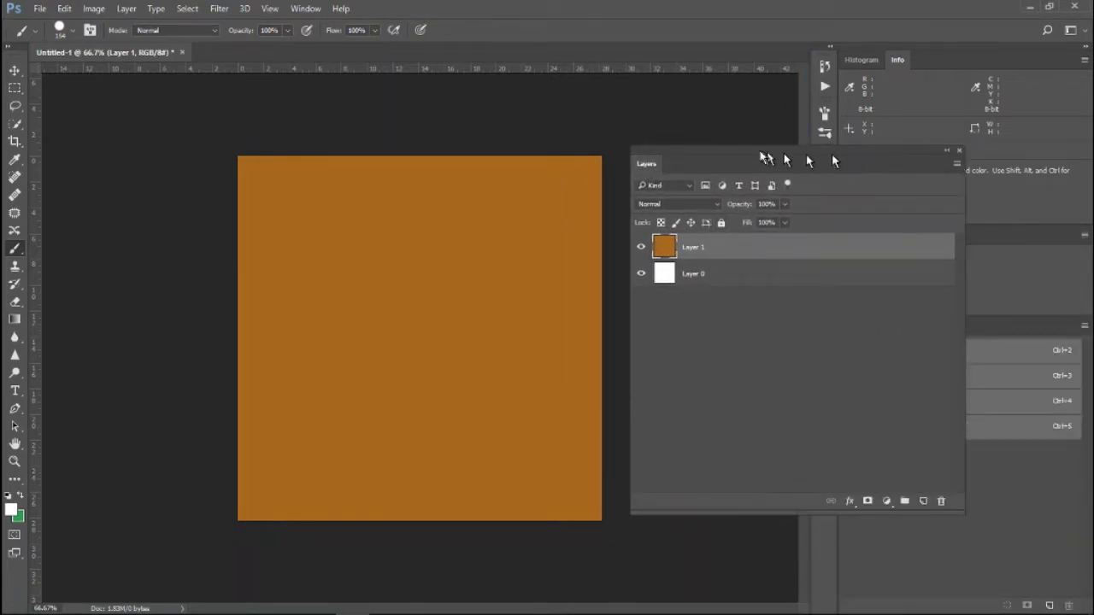
left_click_drag(765, 159, 779, 163)
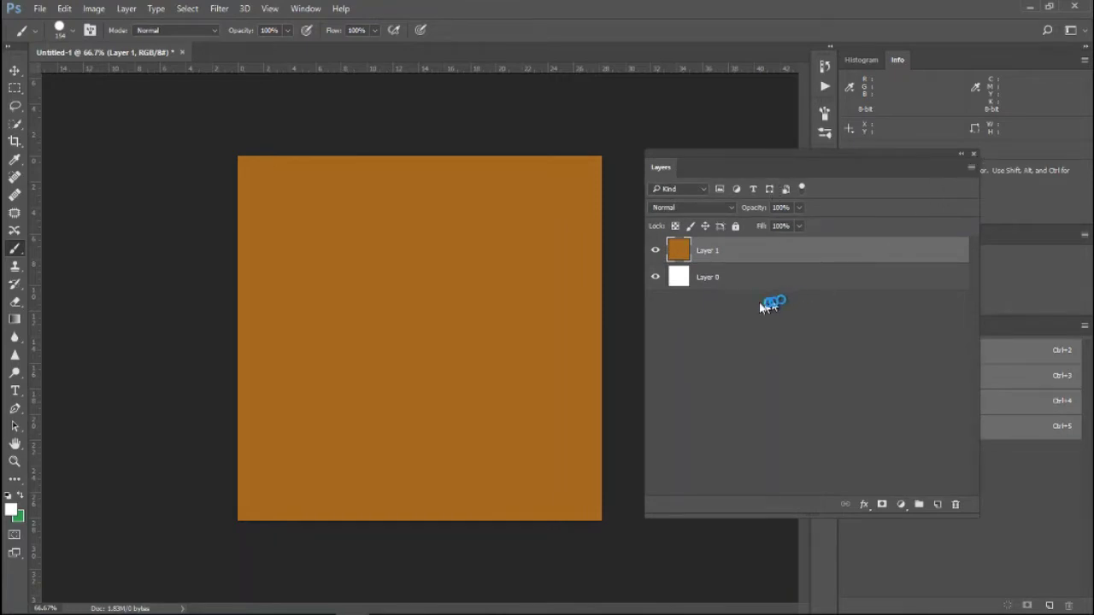
left_click(680, 284)
left_click(675, 256)
Add a new empty Layer 2 above the brown Layer 1.
left_click(937, 504)
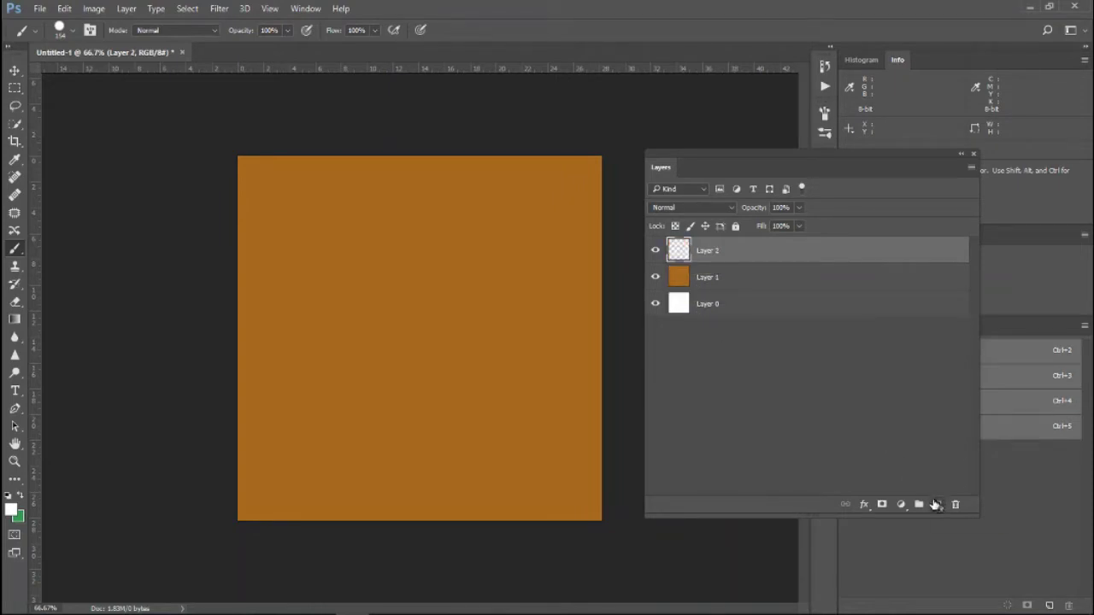
key("alt+i")
left_click(755, 371)
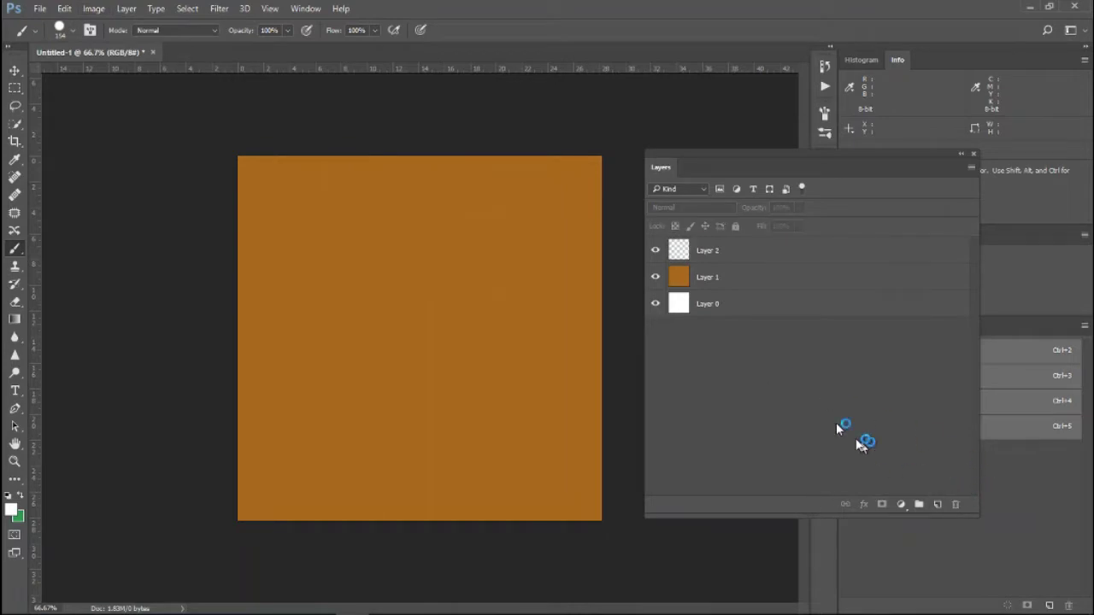
left_click(678, 250)
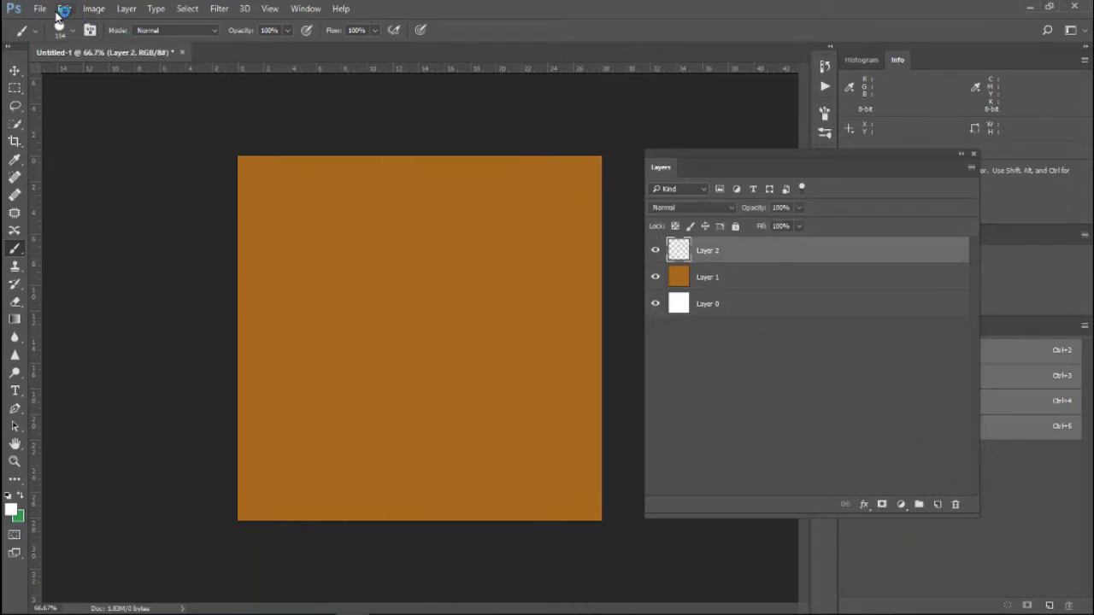
Fill Layer 2 with solid magenta-pink (#d22e7f).
left_click(64, 12)
left_click(112, 219)
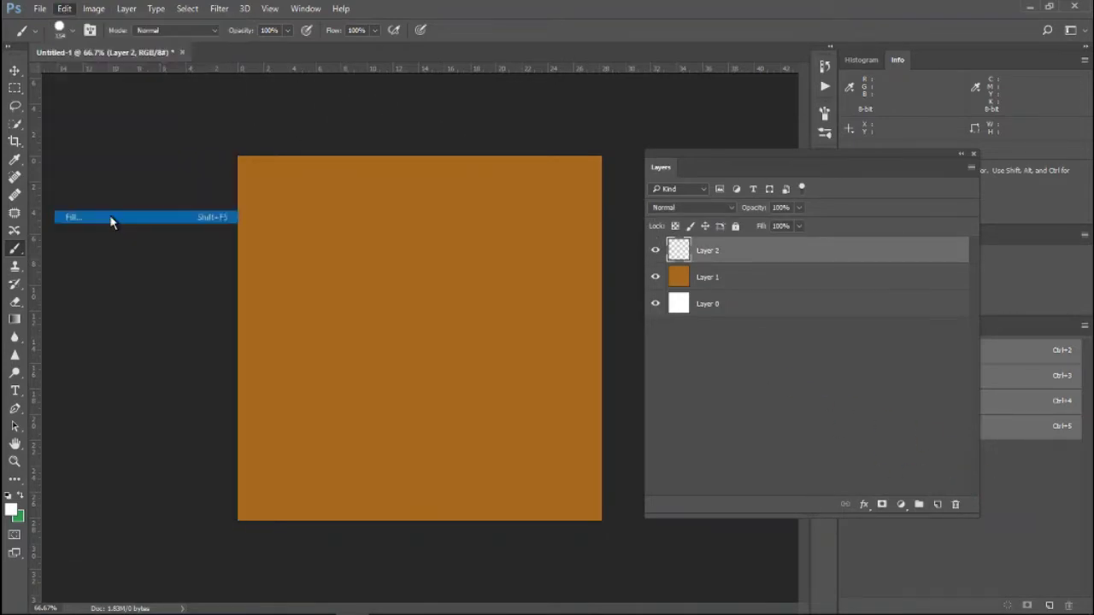
left_click(580, 168)
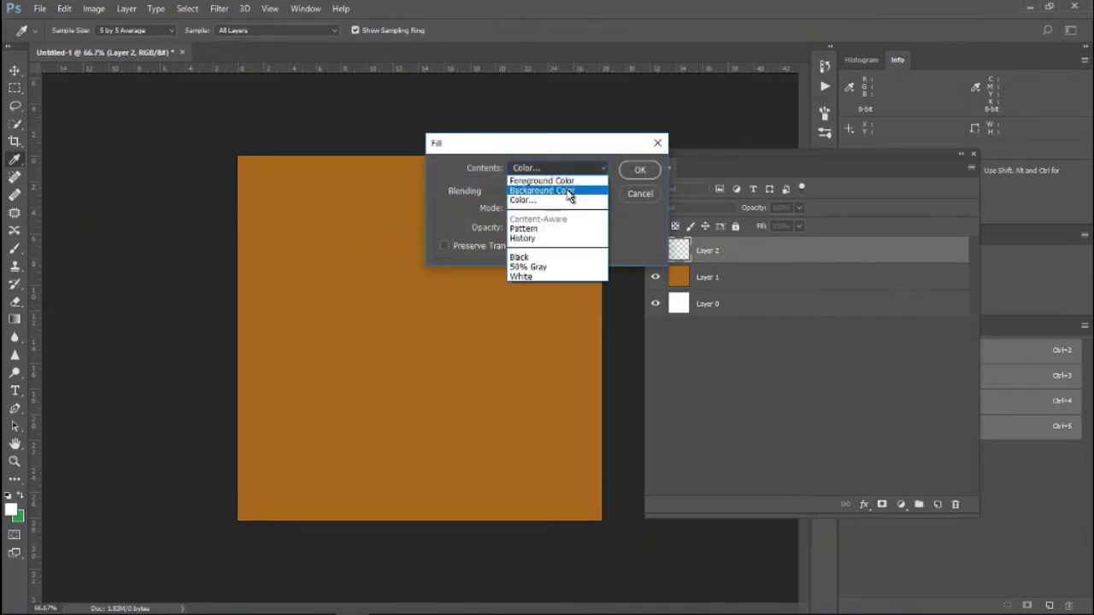
left_click(564, 202)
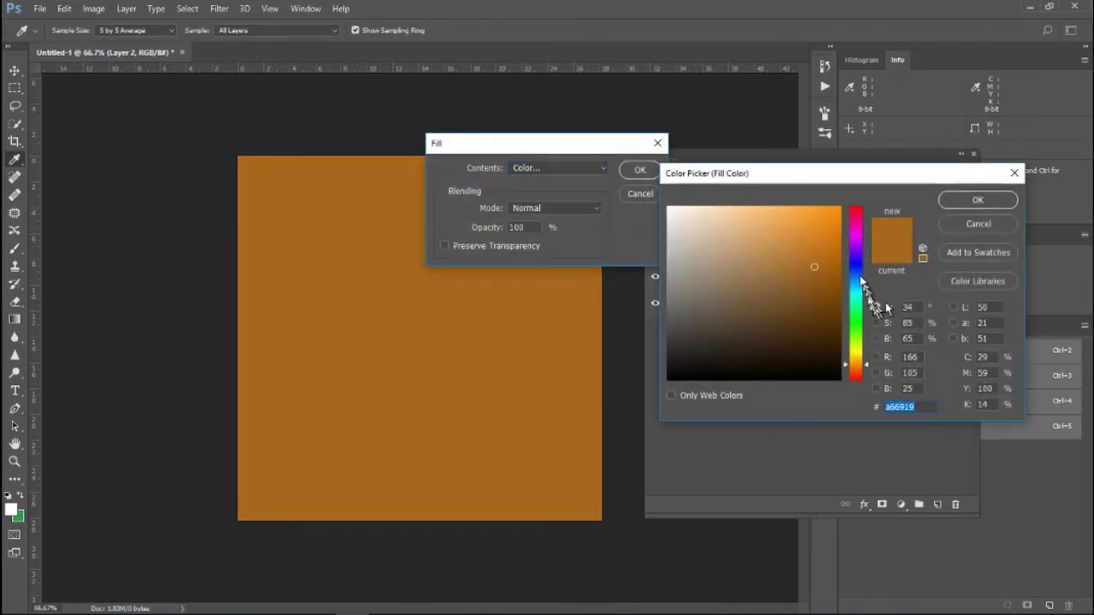
left_click_drag(861, 290, 858, 229)
left_click(804, 237)
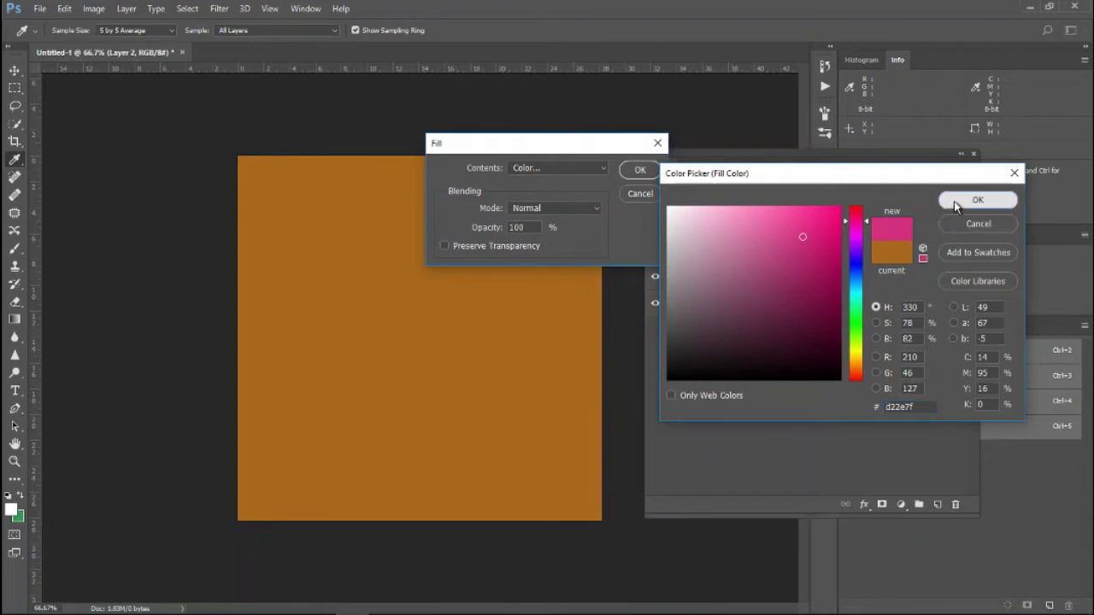
left_click(978, 200)
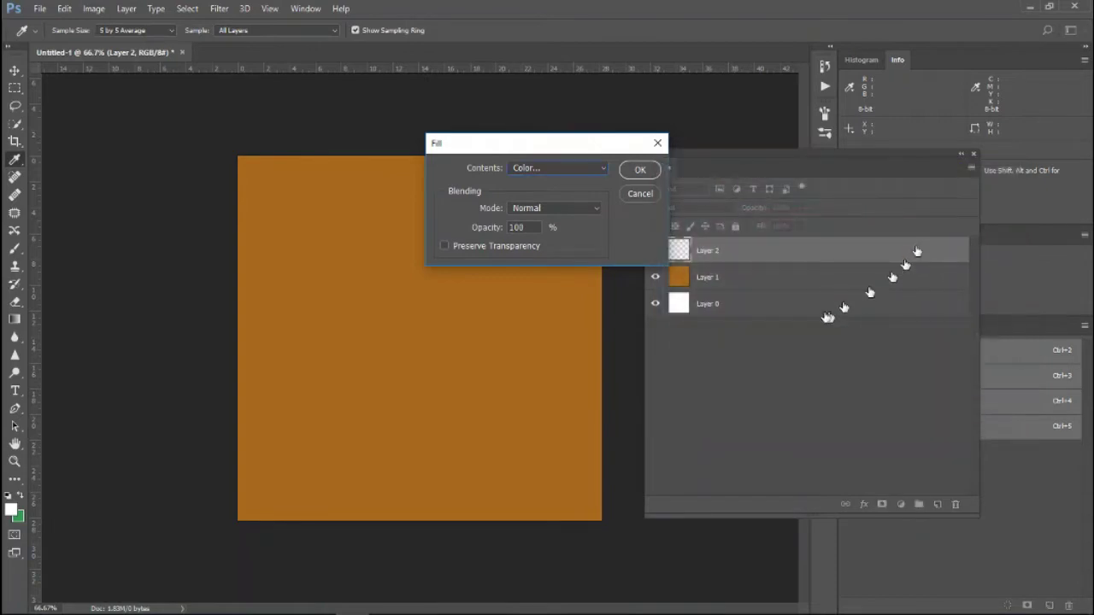
left_click(638, 169)
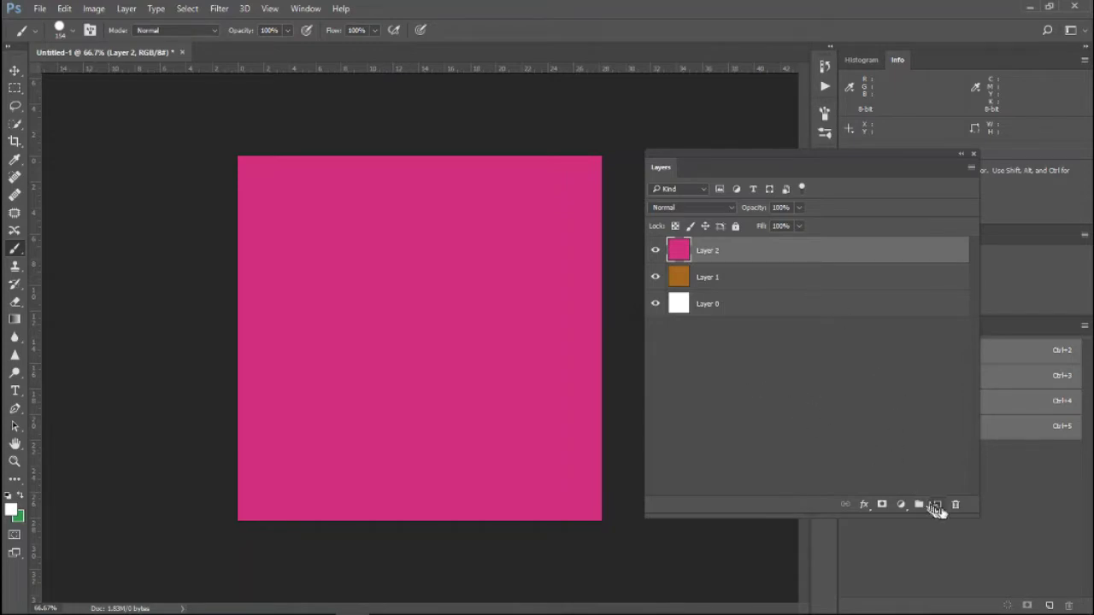
Add Layer 3 filled solid green (#347f1a), then an empty Layer 4 on top.
left_click(939, 506)
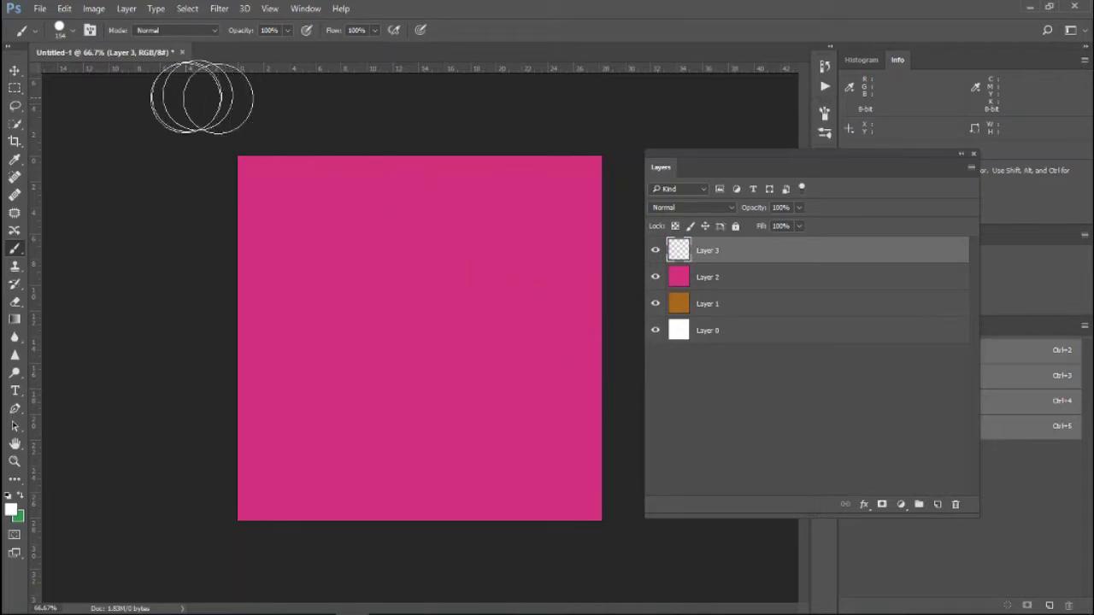
left_click(65, 9)
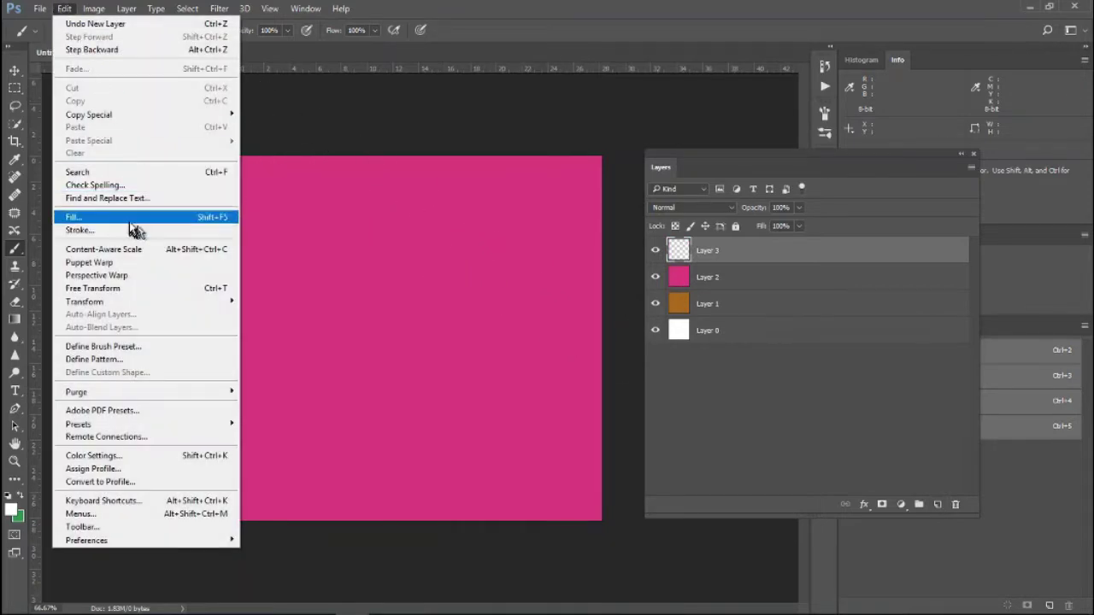
left_click(177, 223)
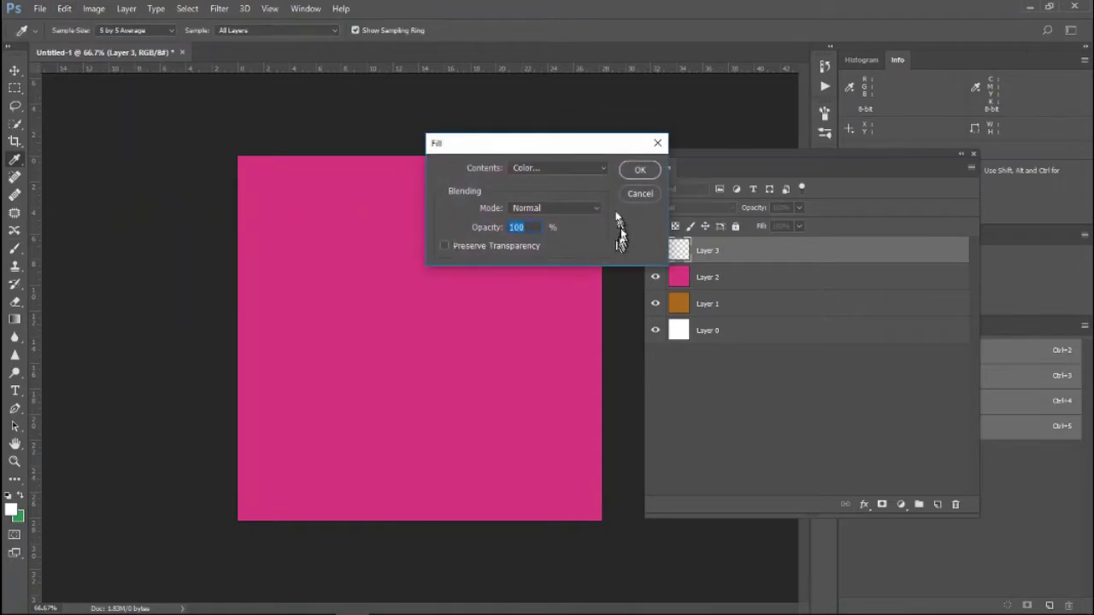
left_click(594, 169)
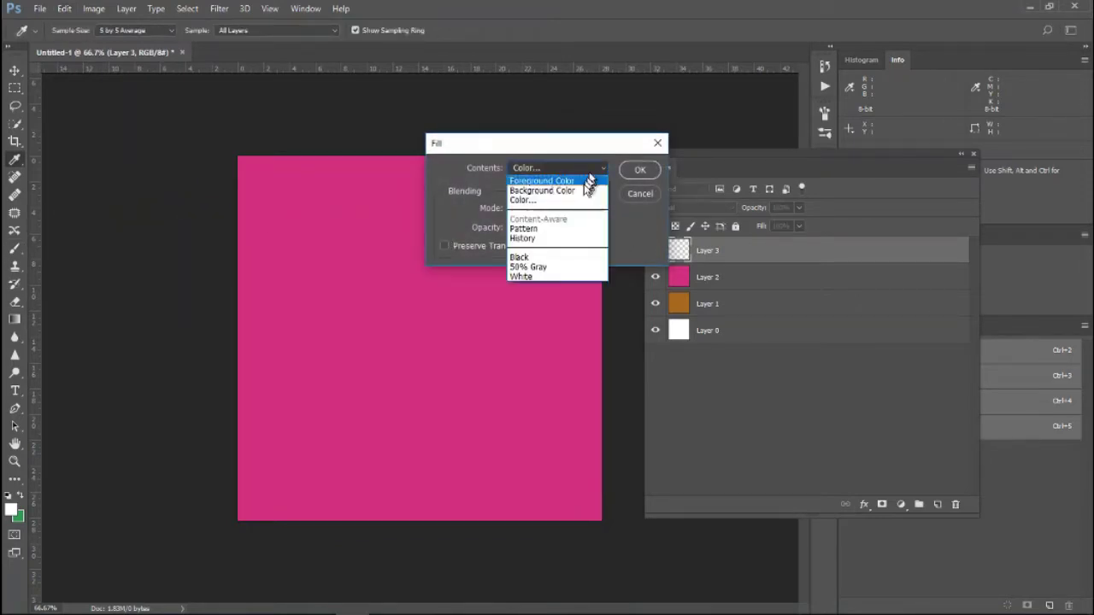
left_click(571, 206)
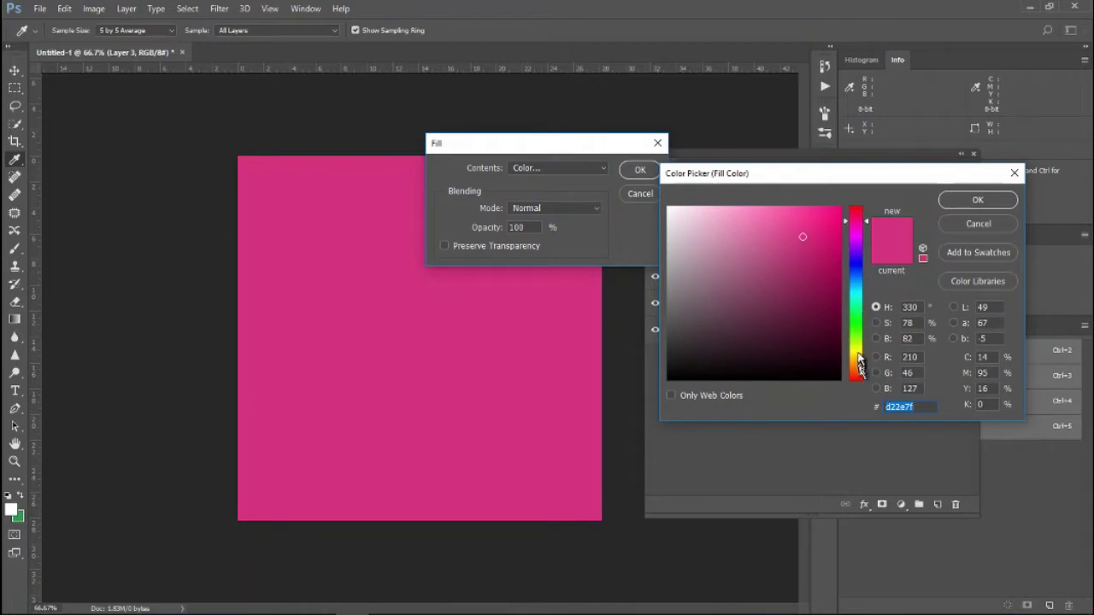
left_click_drag(859, 364, 859, 330)
left_click(806, 293)
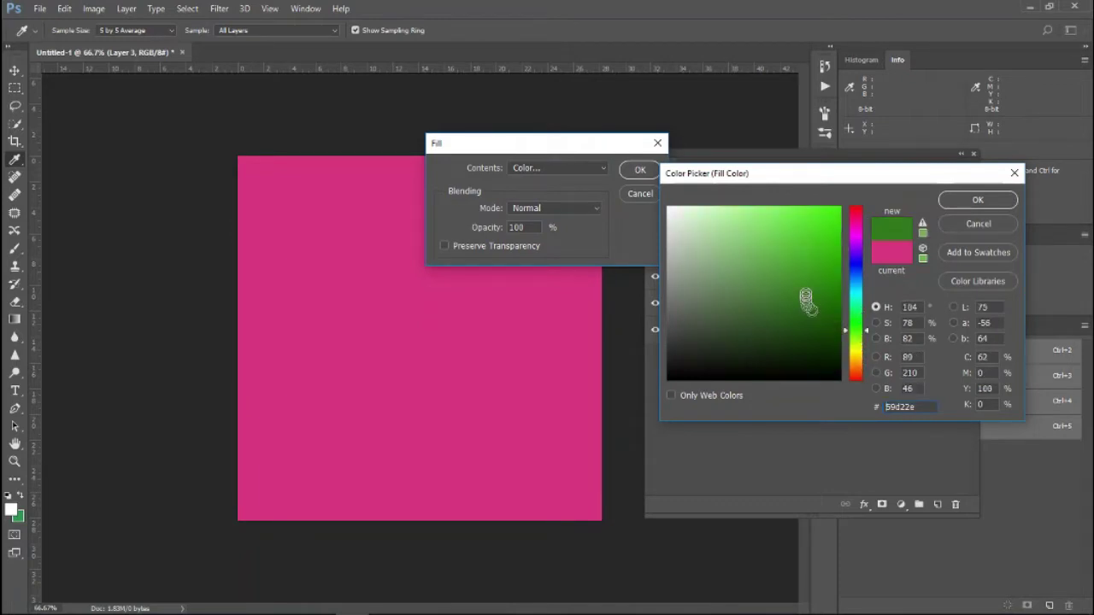
left_click(966, 203)
left_click(635, 169)
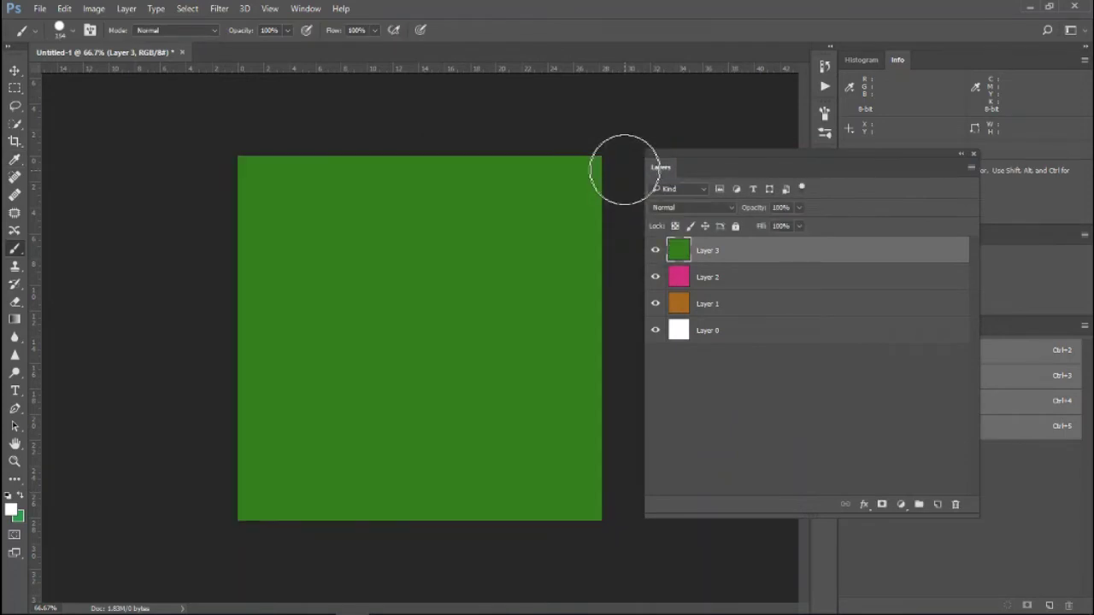
left_click(938, 506)
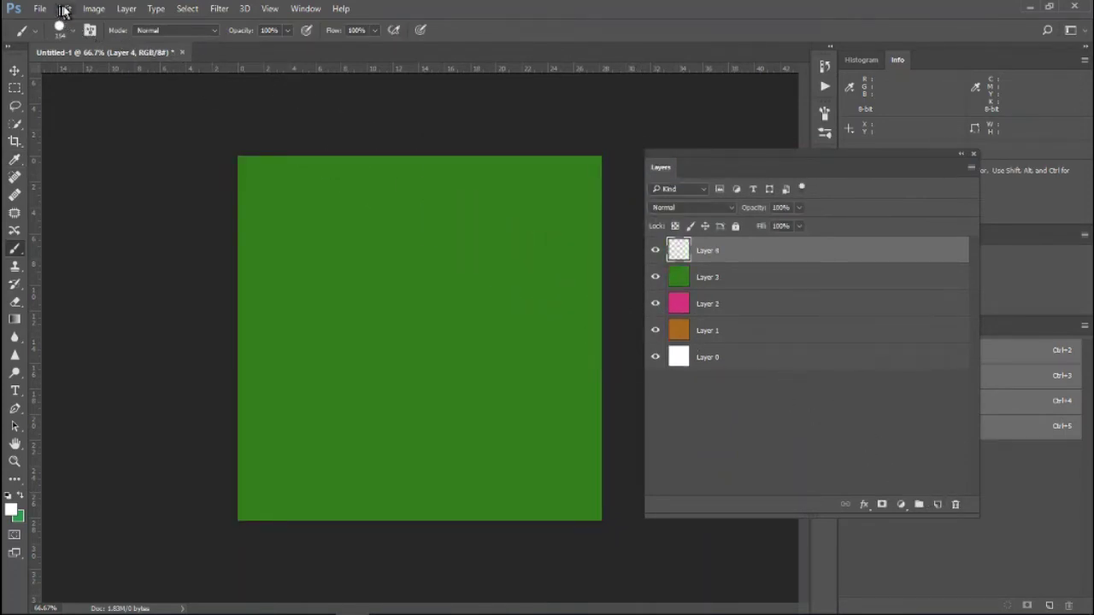
Fill Layer 4 with solid blue (#2034ae).
left_click(65, 9)
left_click(77, 216)
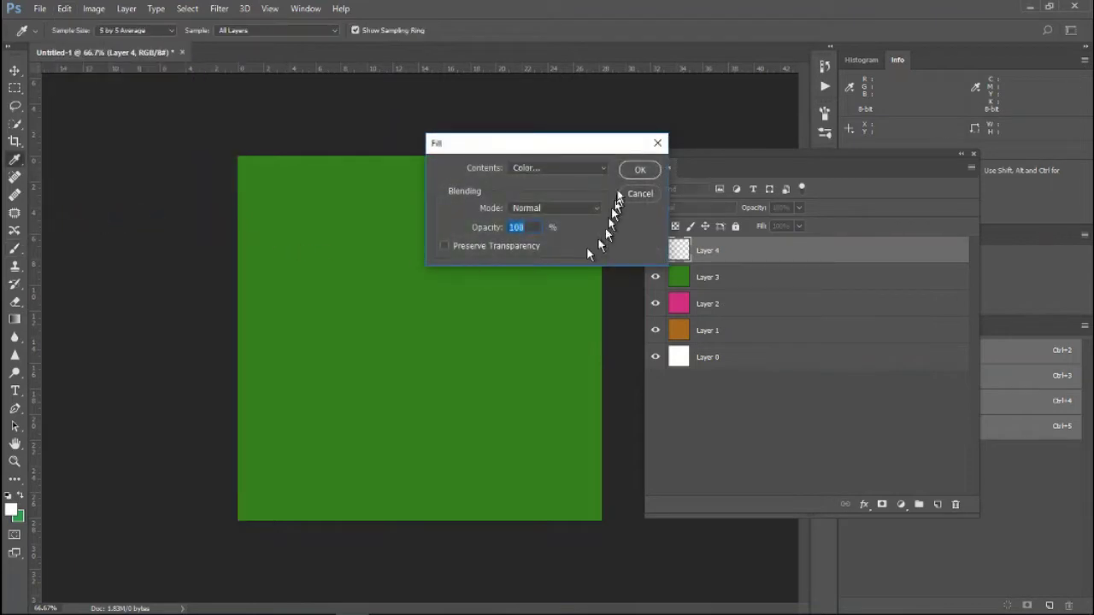
left_click(599, 169)
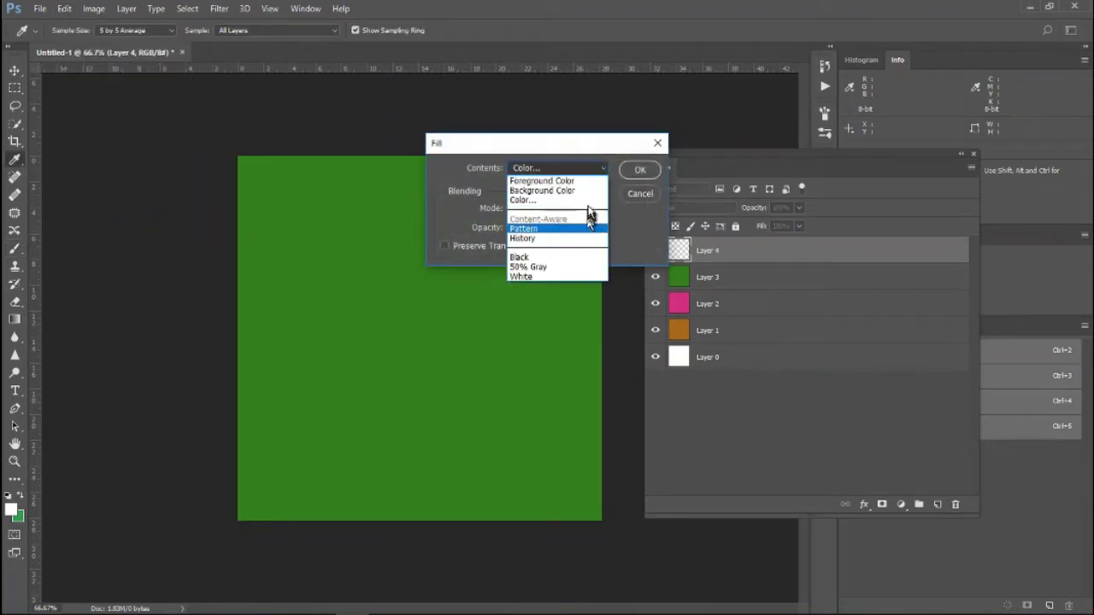
left_click(588, 200)
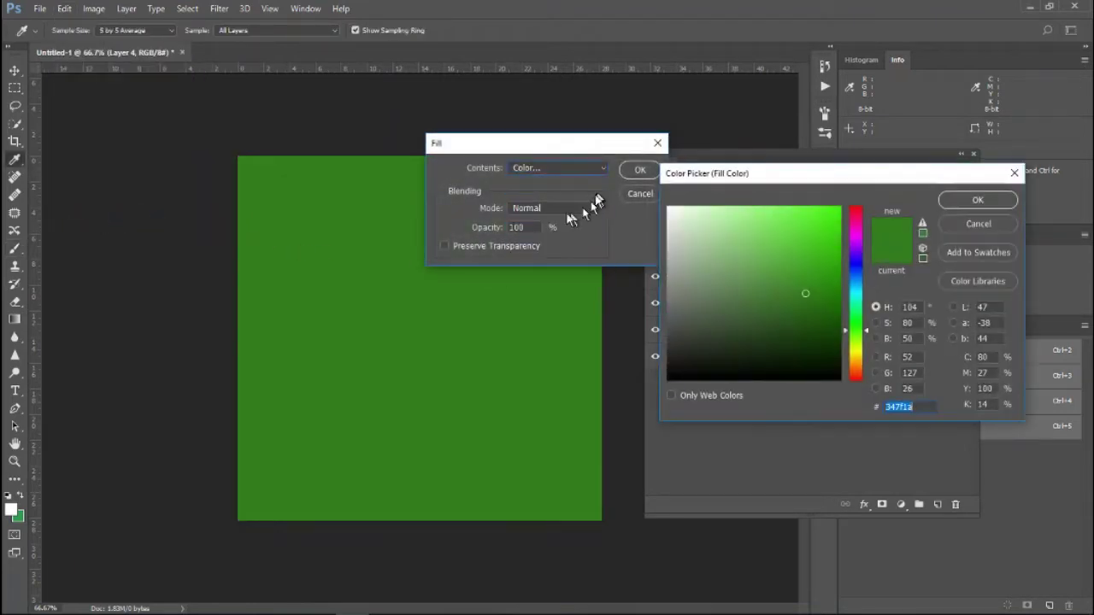
left_click(861, 274)
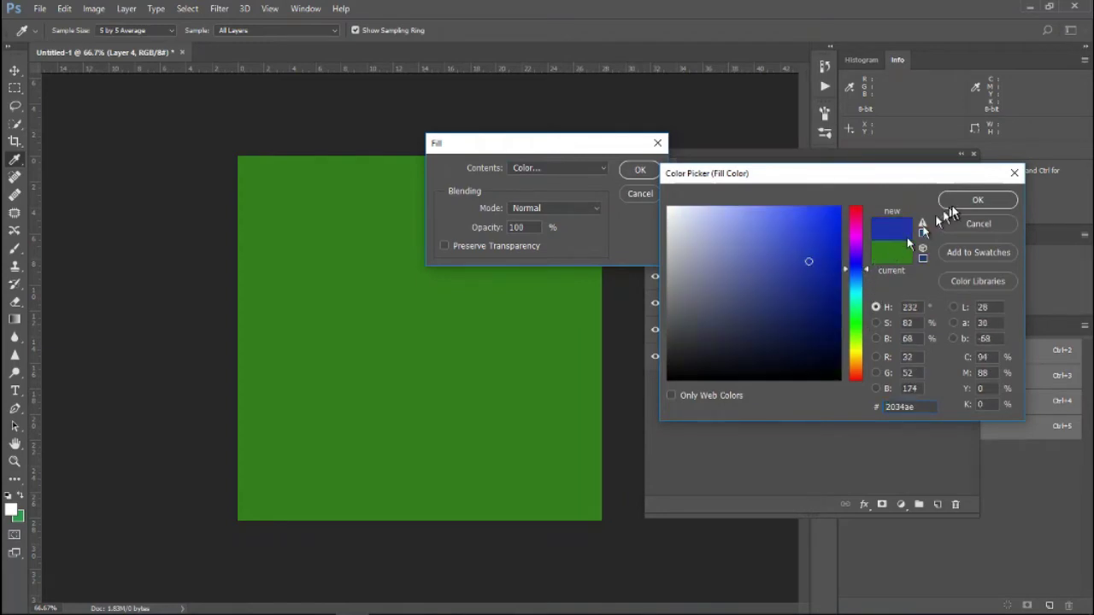
left_click(975, 200)
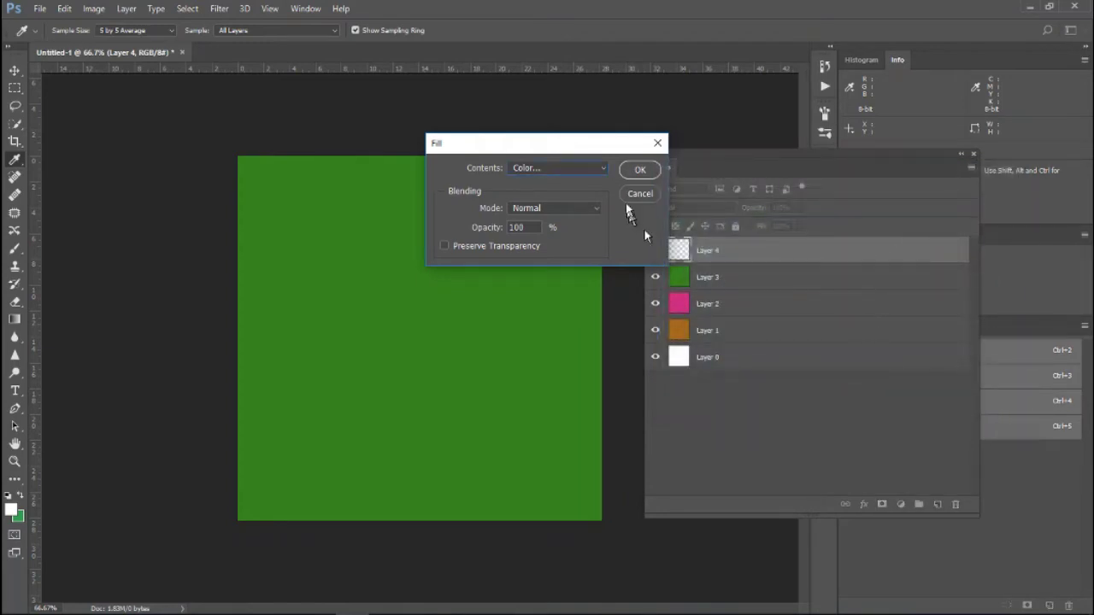
left_click(639, 169)
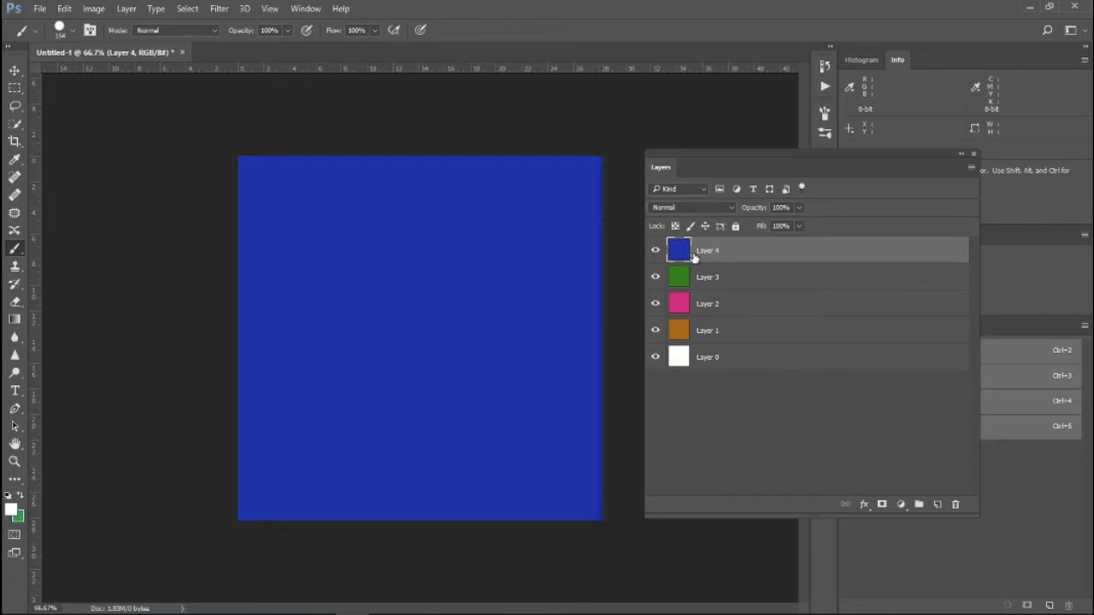
Toggle Layer 4's visibility off and on, then show the Image Adjustments list.
left_click(656, 251)
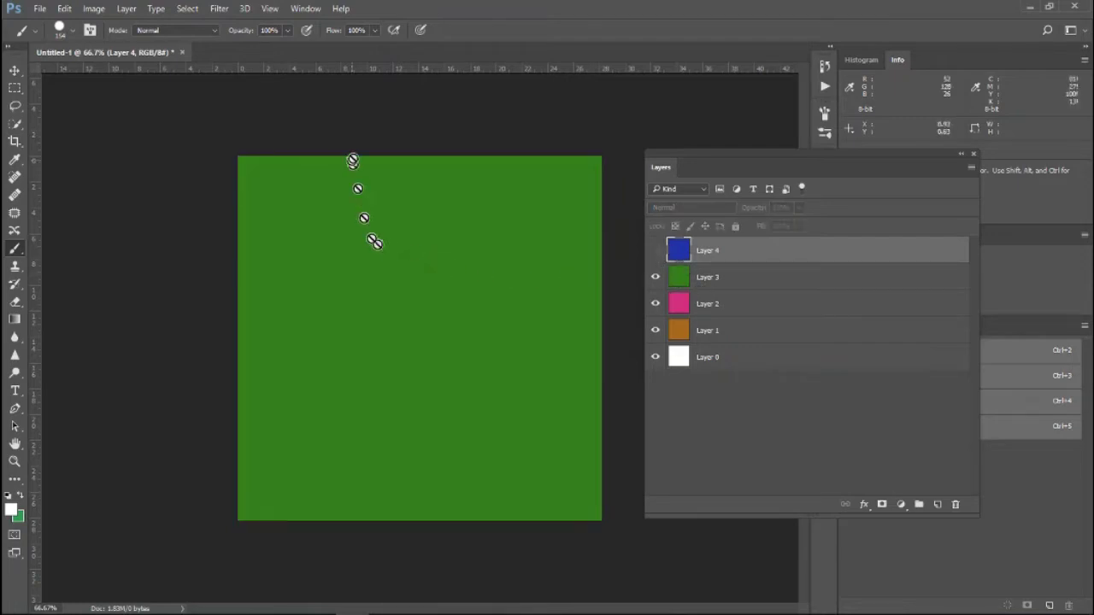
left_click(656, 251)
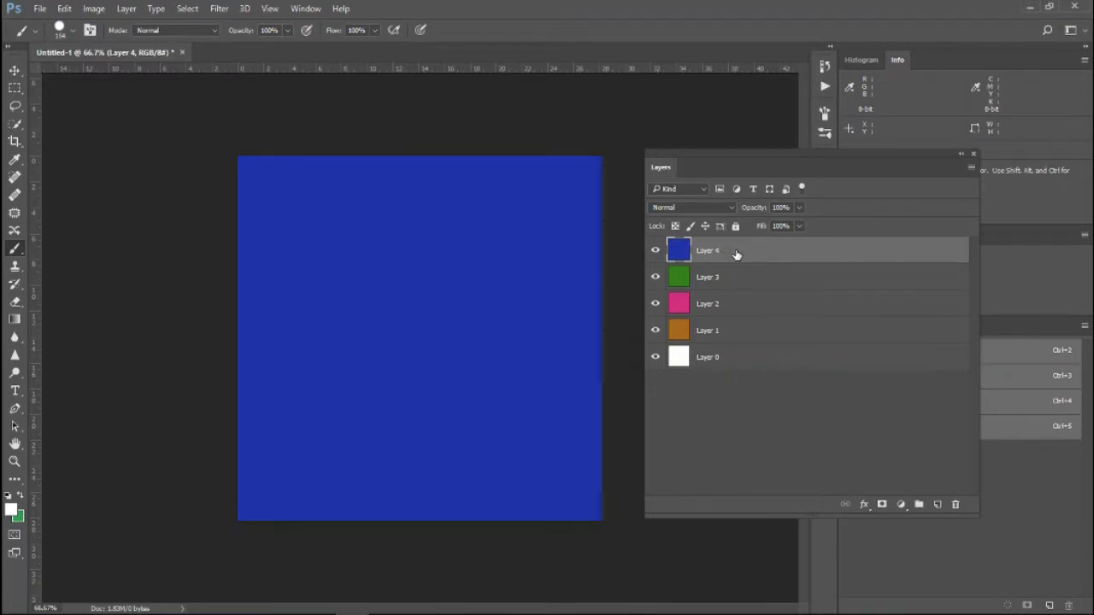
left_click_drag(736, 254, 698, 265)
left_click(94, 10)
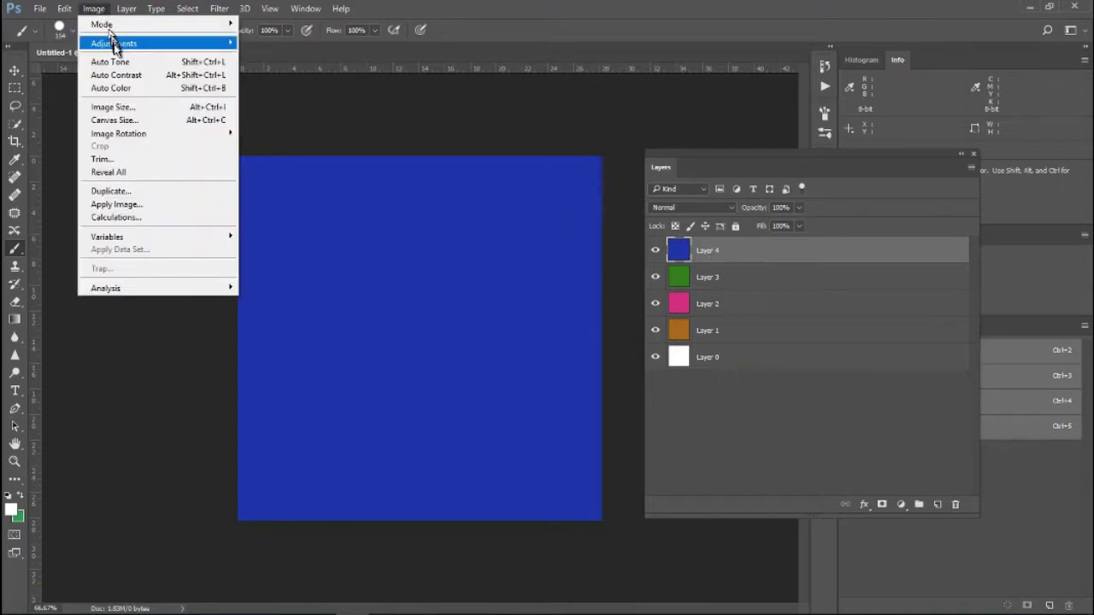
mouse_move(114, 43)
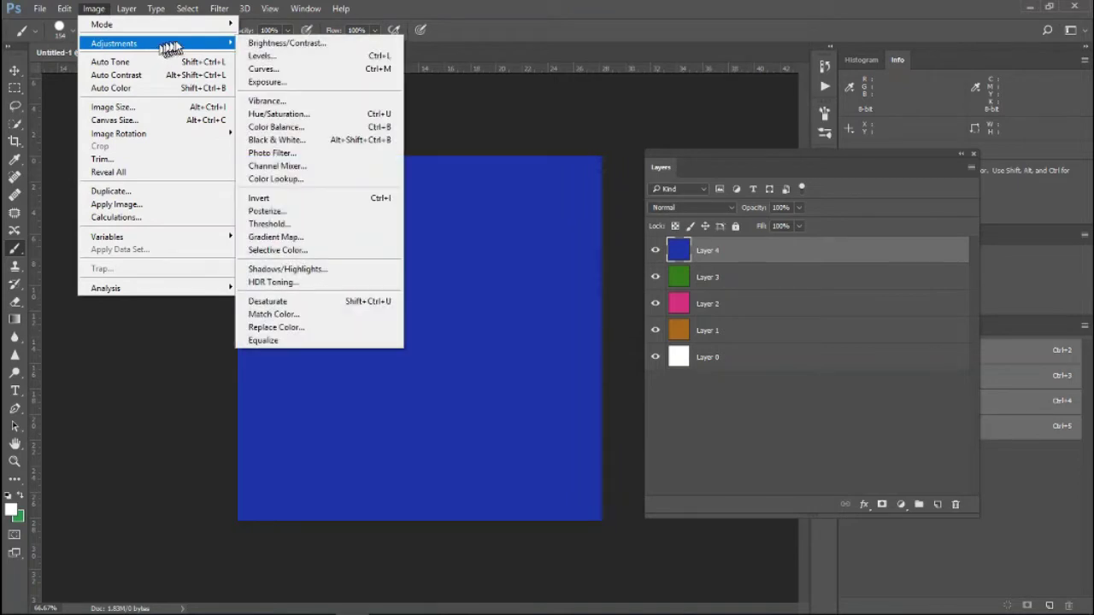
left_click(301, 70)
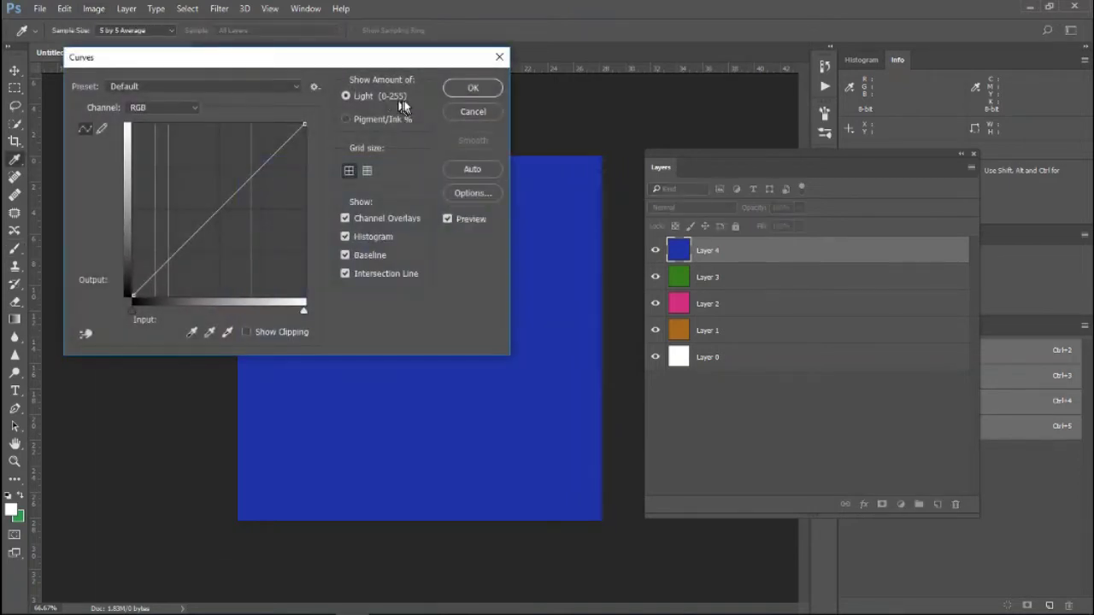
mouse_move(372, 65)
left_mouse_down()
mouse_move(369, 202)
mouse_move(383, 191)
mouse_move(373, 182)
left_mouse_up()
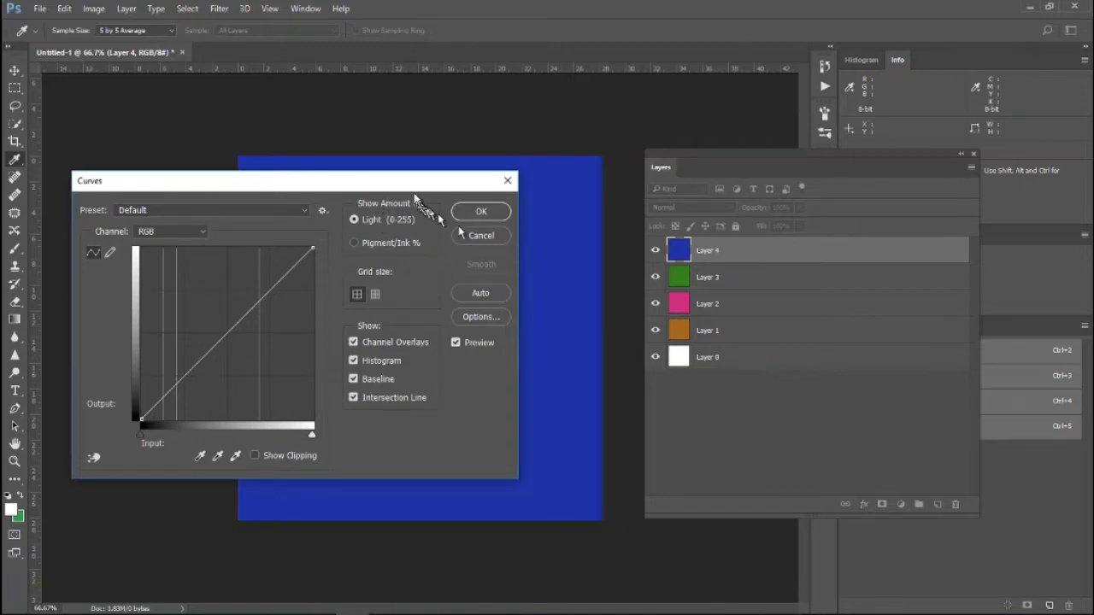
left_click_drag(411, 186, 947, 303)
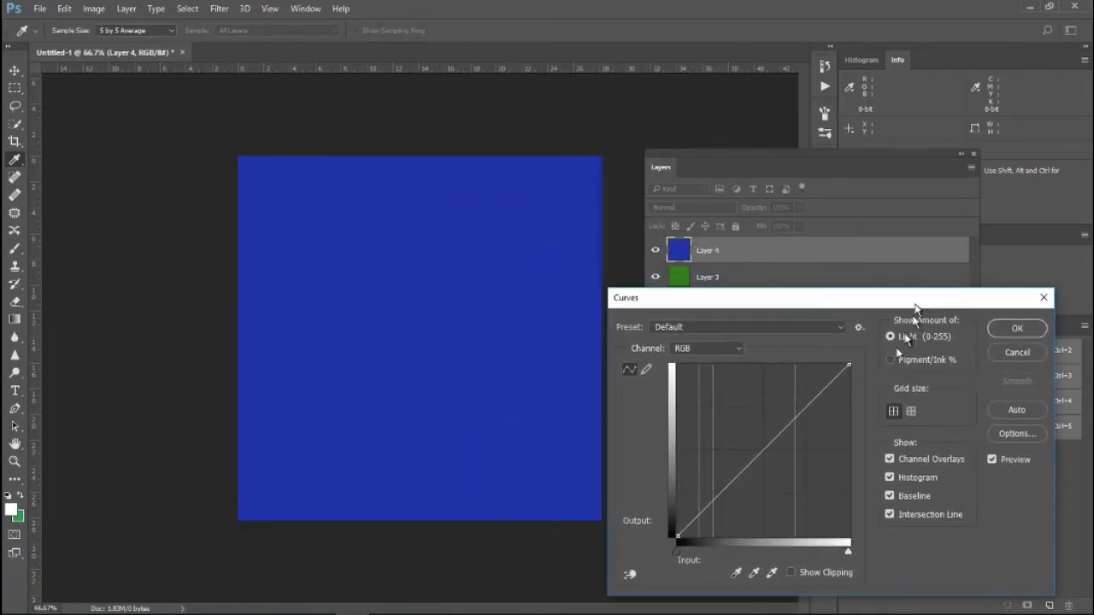
mouse_move(716, 498)
left_mouse_down()
mouse_move(725, 515)
mouse_move(708, 464)
left_mouse_up()
left_click_drag(784, 376, 806, 462)
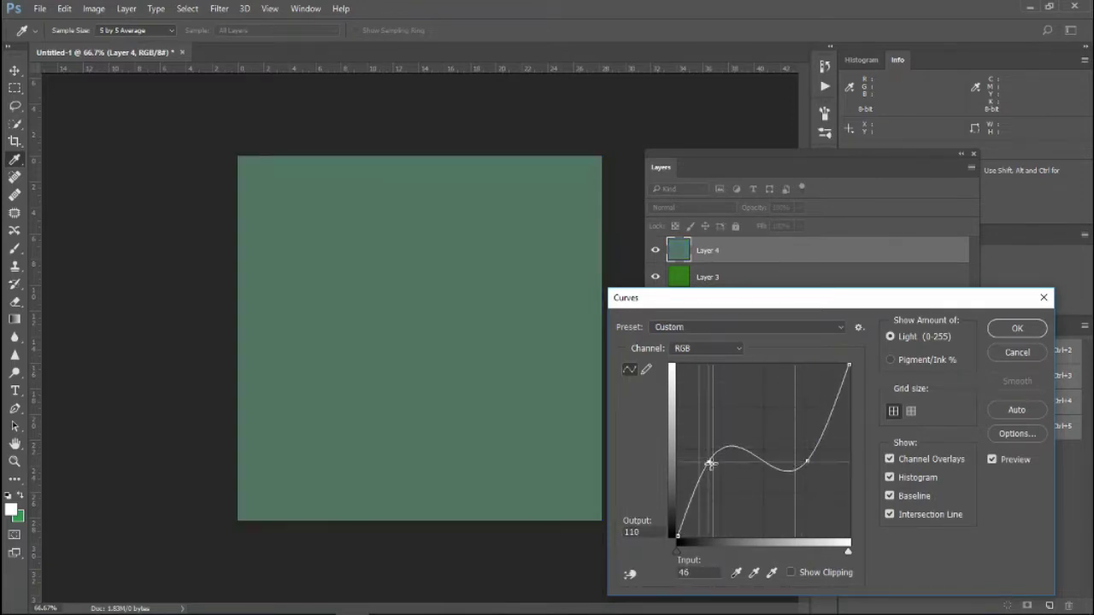
left_click_drag(710, 464, 718, 447)
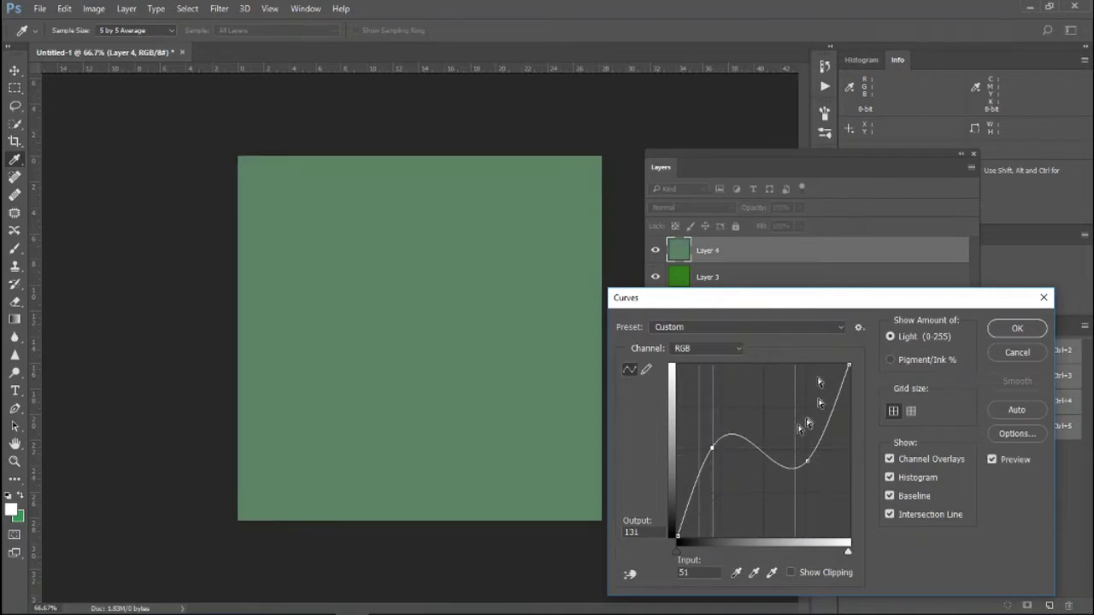
mouse_move(789, 302)
left_mouse_down()
mouse_move(835, 338)
mouse_move(785, 250)
left_mouse_up()
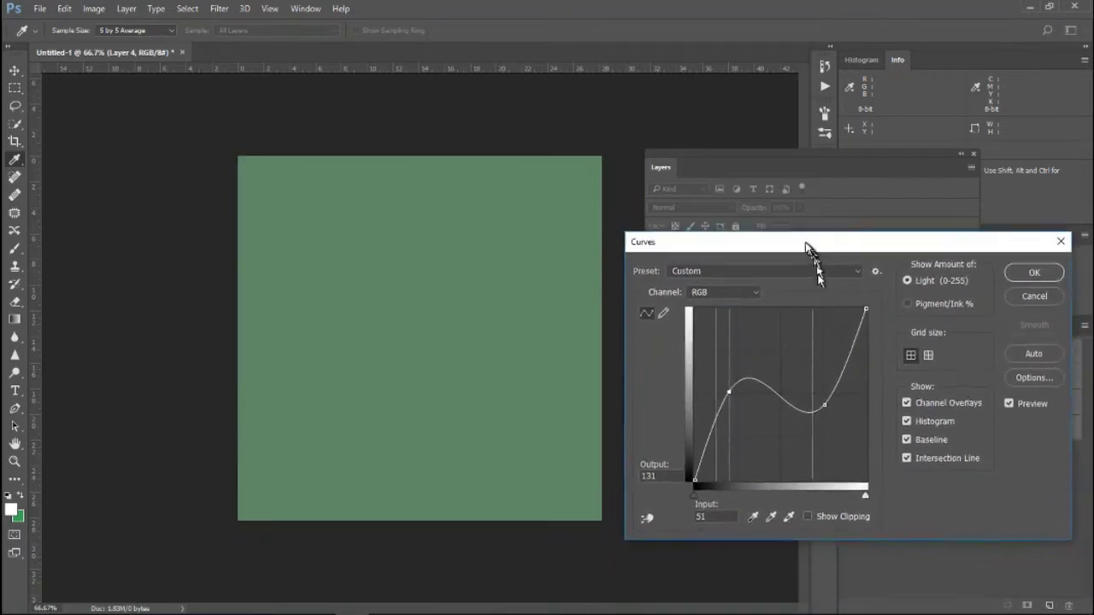
left_click(1009, 274)
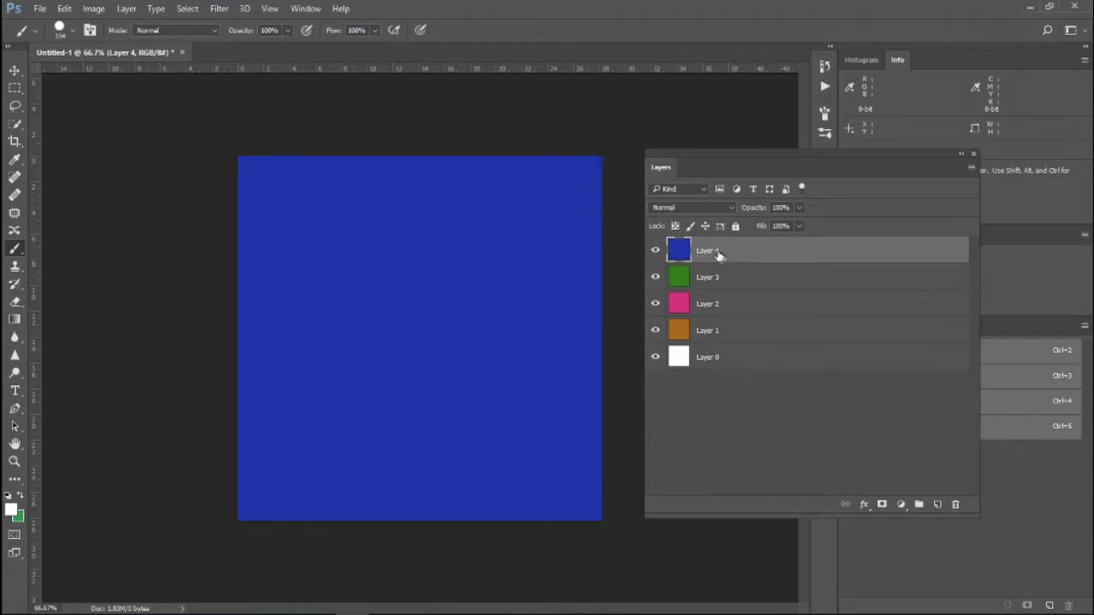
Convert Layer 4 into a smart object.
left_click_drag(718, 255, 731, 250)
right_click(734, 253)
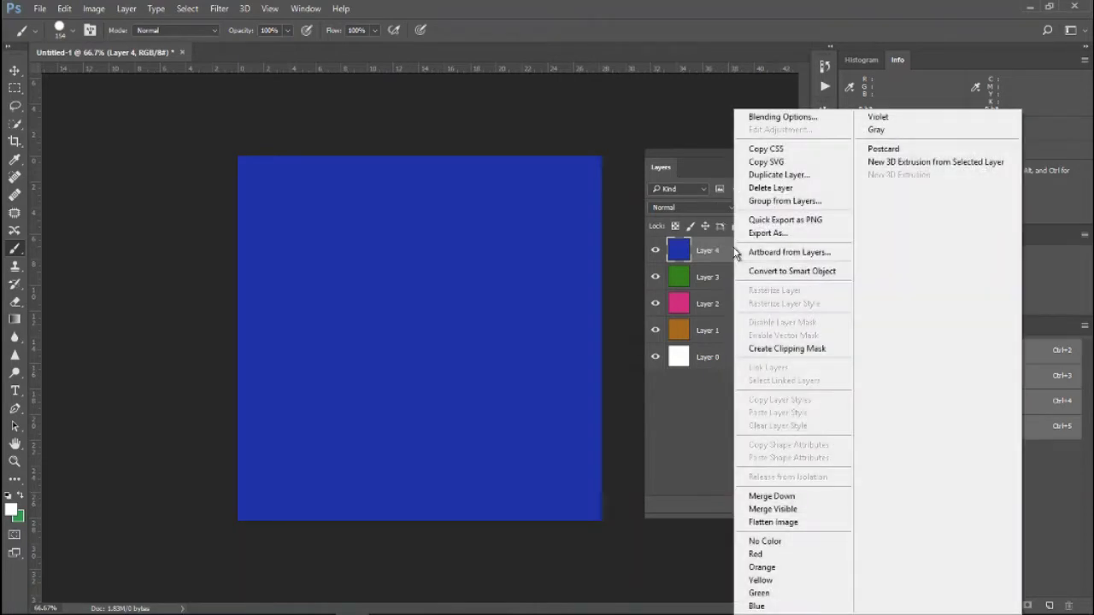
left_click(843, 272)
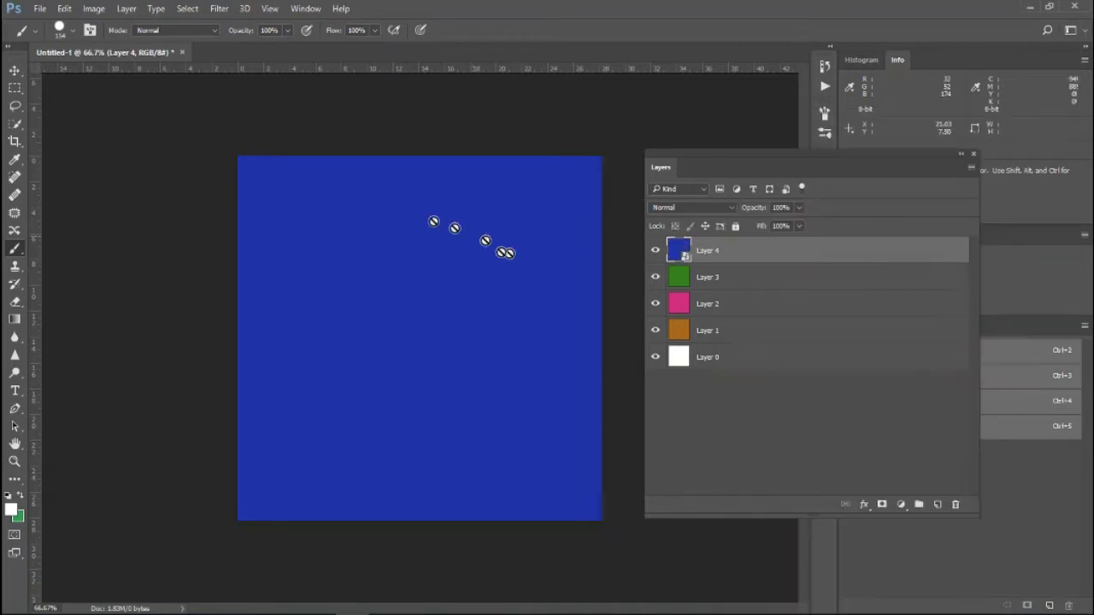
Apply an S-shaped Curves smart filter turning the canvas sage green, then reopen its settings.
left_click(94, 9)
mouse_move(114, 43)
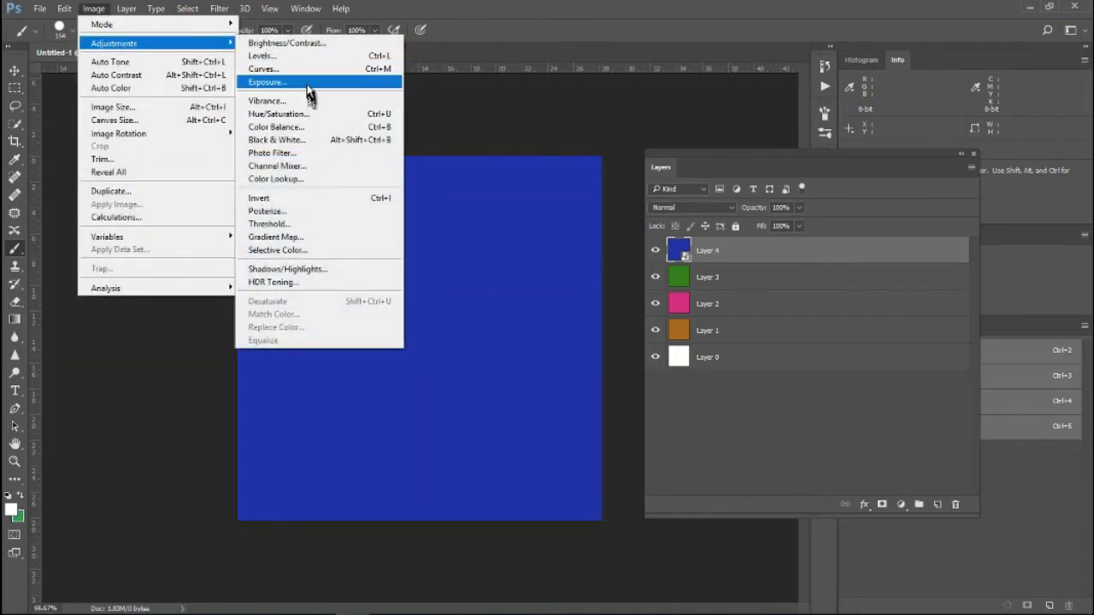
left_click(310, 70)
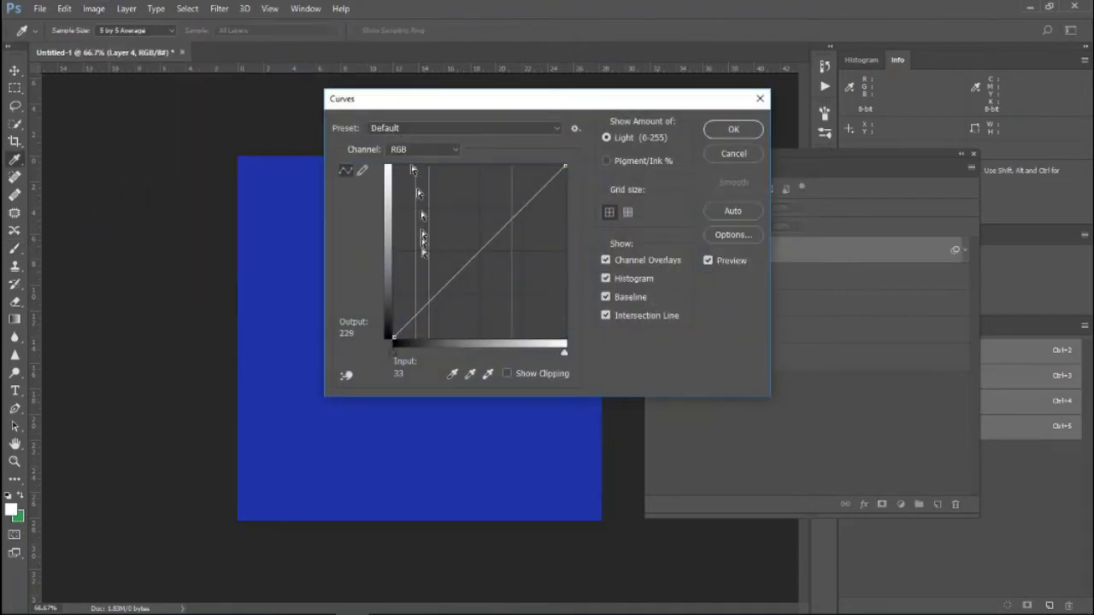
left_click_drag(419, 311, 415, 260)
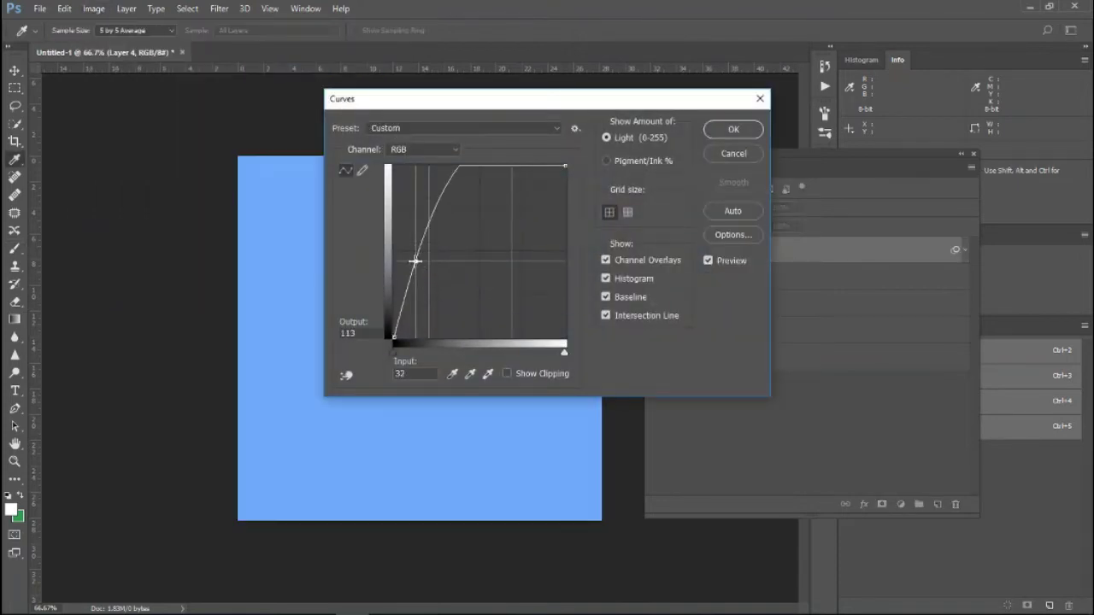
mouse_move(488, 171)
left_mouse_down()
mouse_move(547, 231)
mouse_move(535, 238)
left_mouse_up()
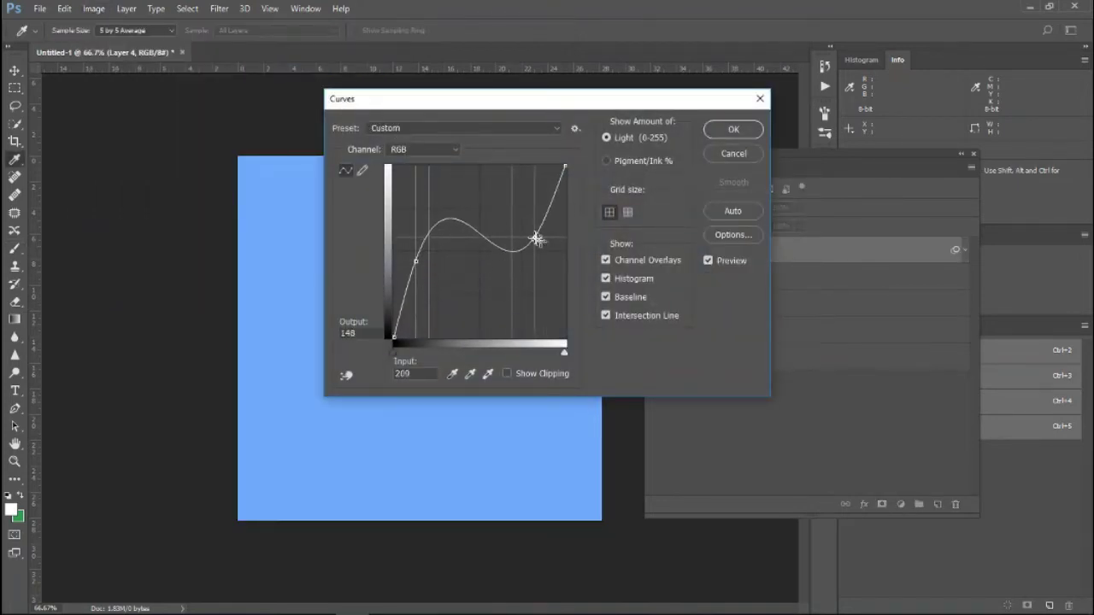
left_click(740, 128)
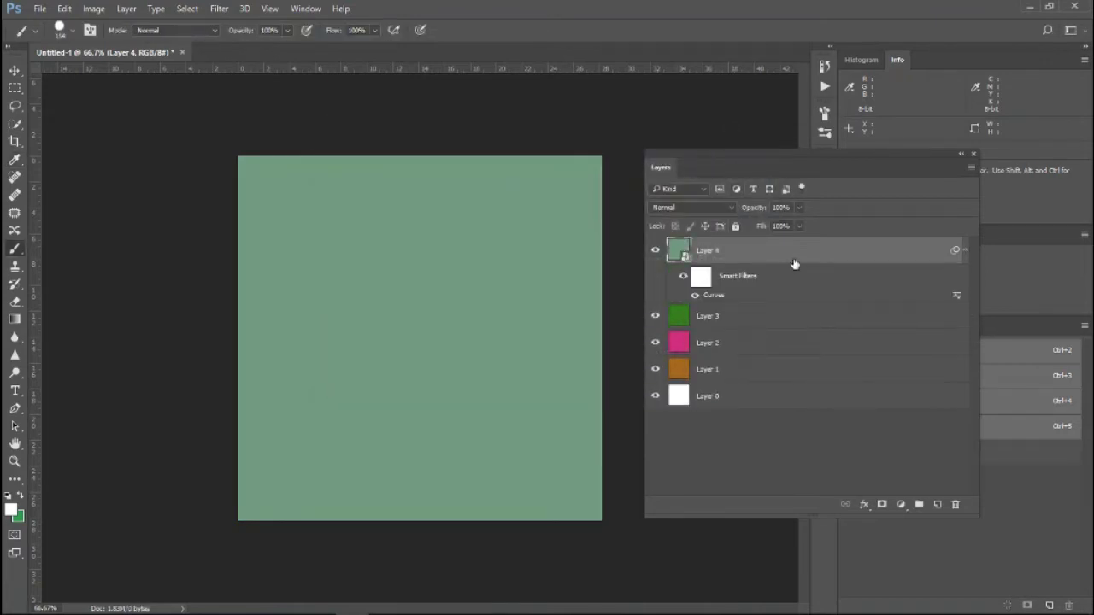
mouse_move(701, 275)
left_mouse_down()
mouse_move(756, 273)
mouse_move(684, 284)
left_mouse_up()
double_click(711, 296)
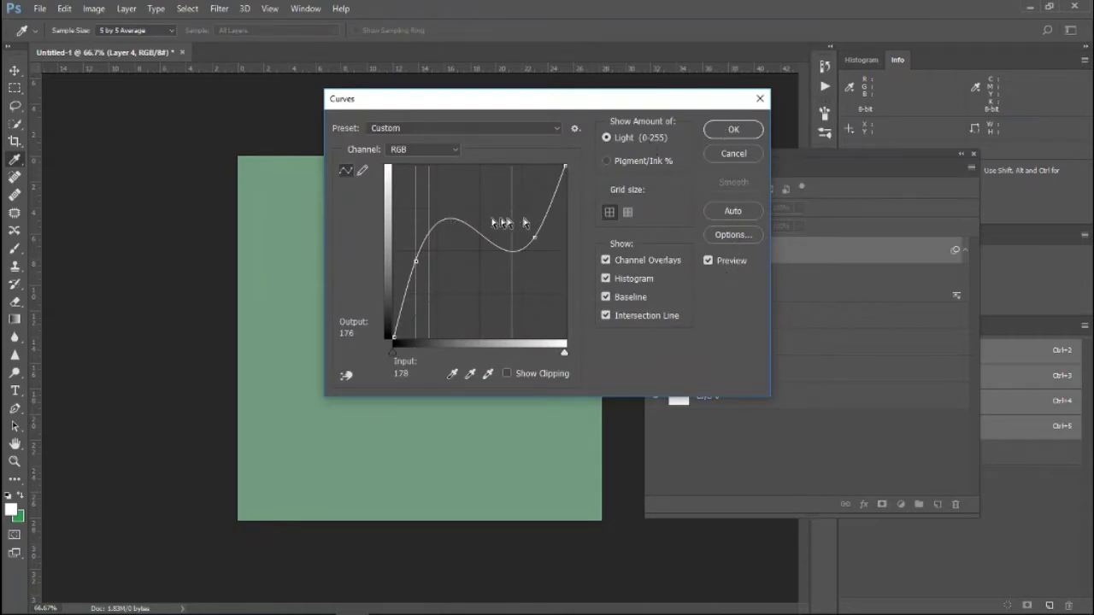
Close the filter settings unchanged, toggle the Curves smart filter off and on, then delete it from Layer 4.
left_click(725, 131)
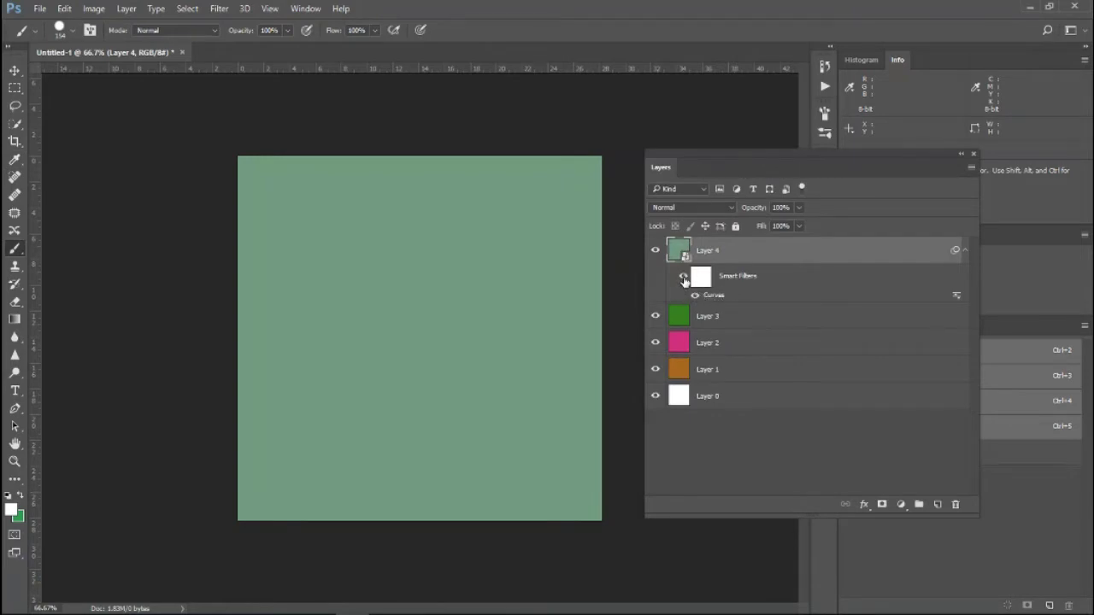
left_click(684, 278)
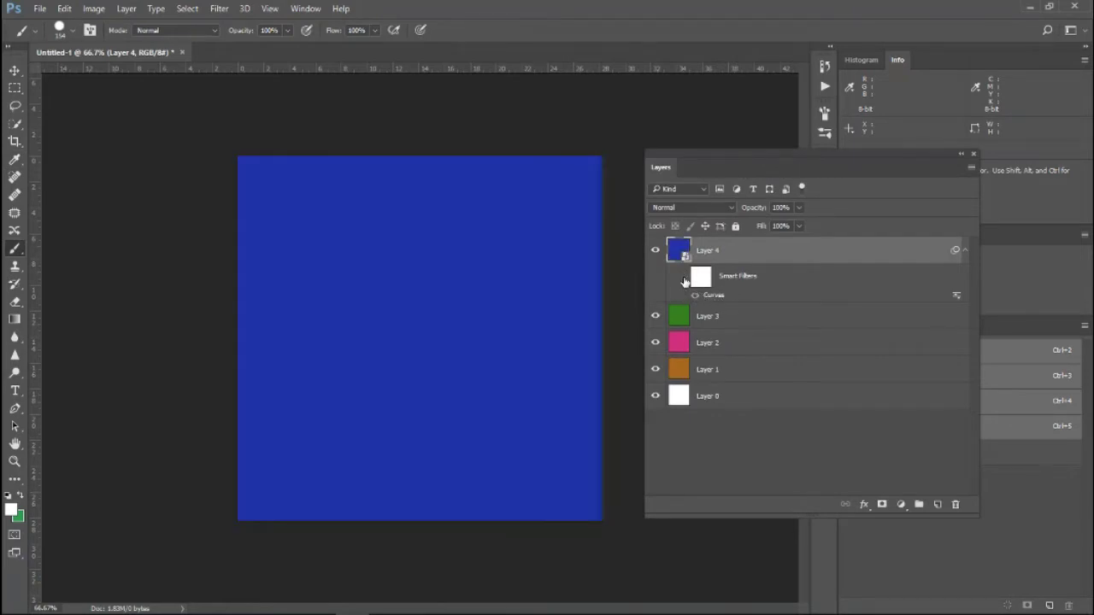
left_click(684, 278)
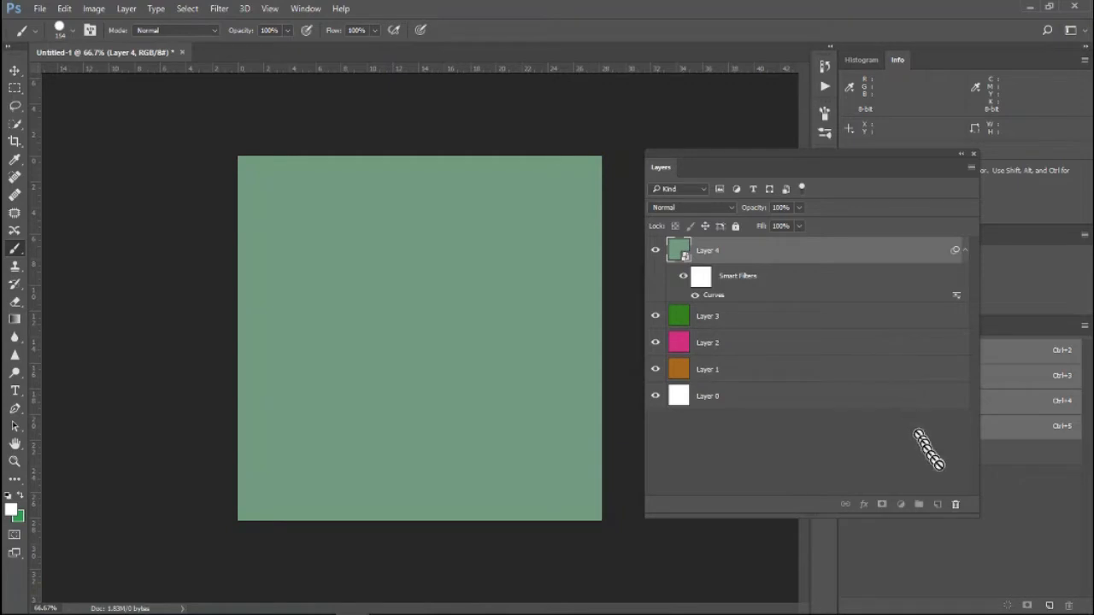
left_click_drag(928, 449, 956, 505)
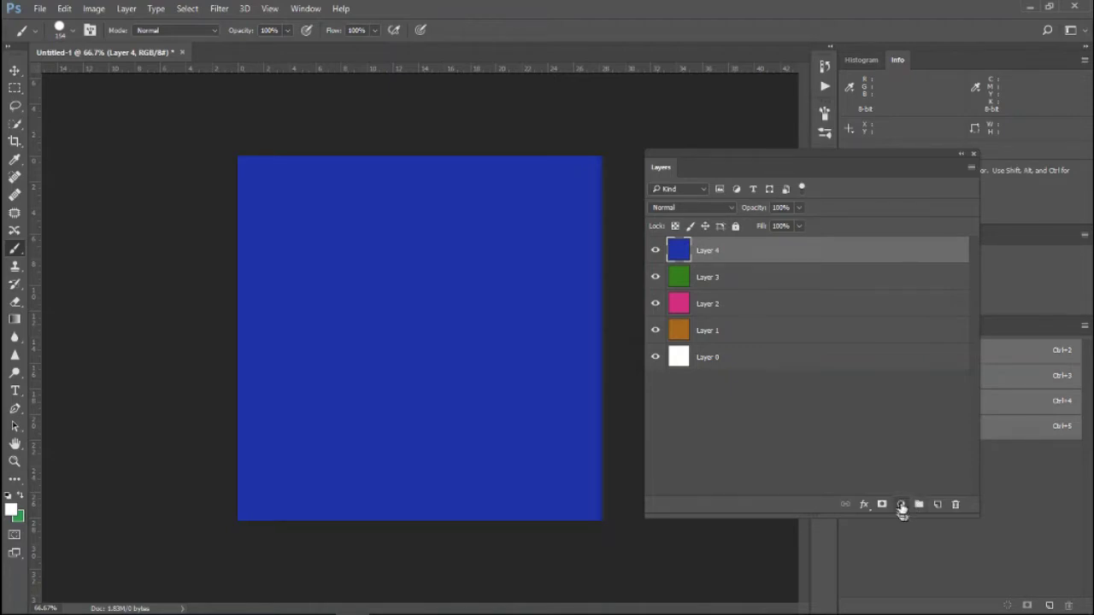
Add a Curves adjustment layer and drag two points into an S-curve that mutes the blue to greyish slate.
left_click(905, 507)
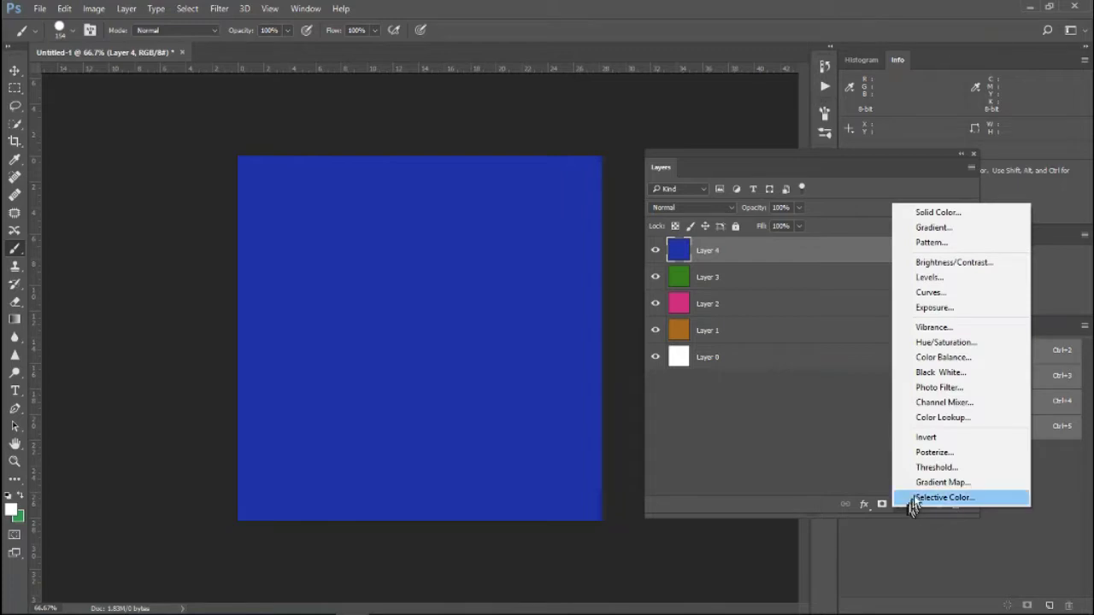
left_click(975, 301)
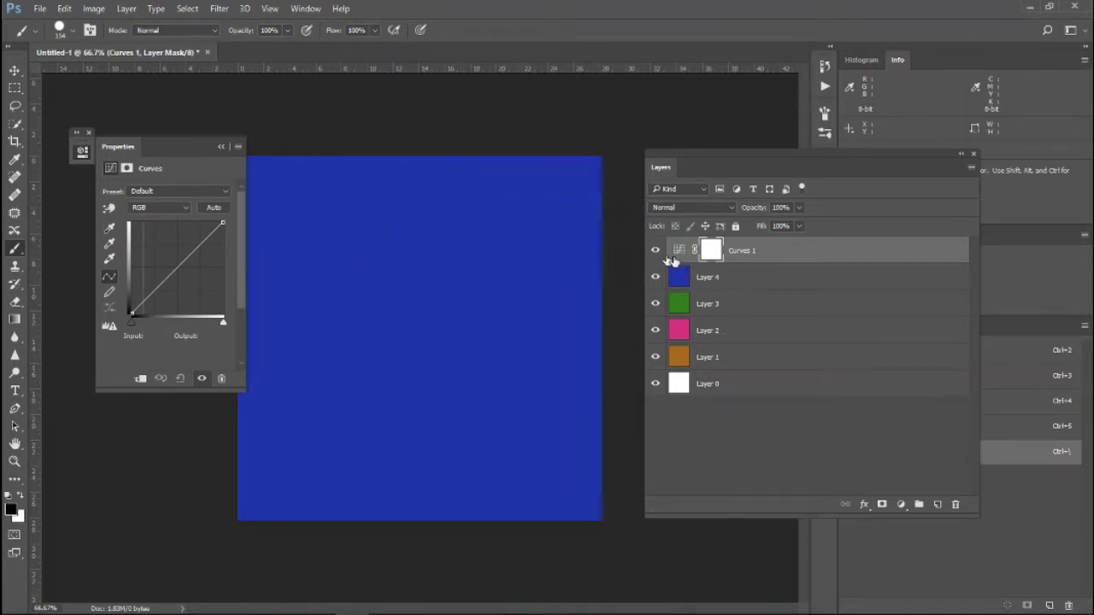
mouse_move(676, 251)
left_mouse_down()
mouse_move(749, 275)
mouse_move(718, 278)
left_mouse_up()
left_click_drag(148, 295, 156, 304)
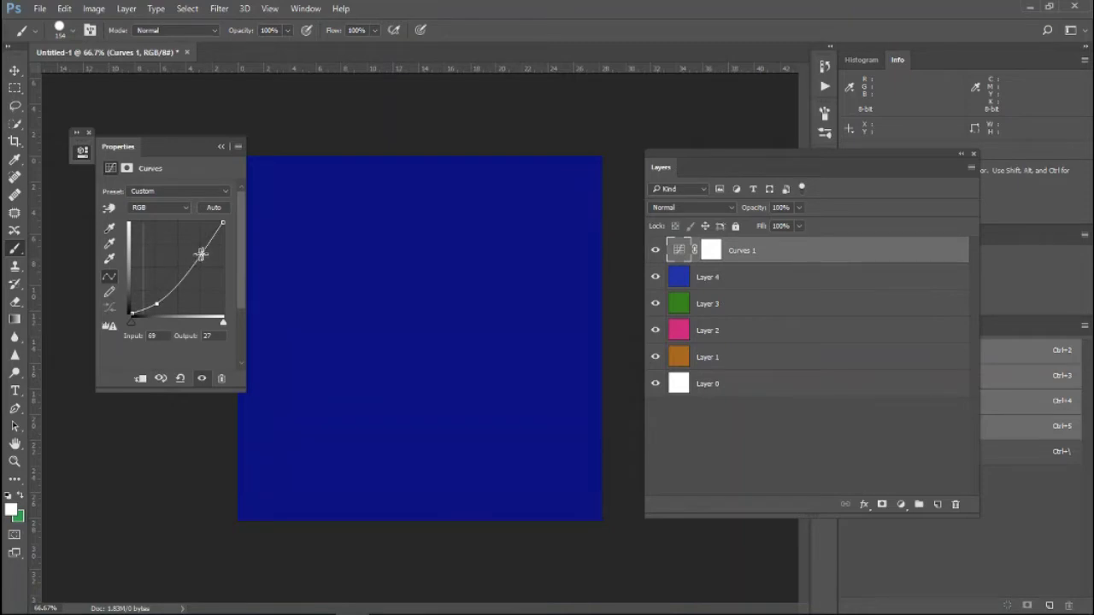
left_click_drag(200, 254, 189, 235)
left_click_drag(156, 305, 148, 276)
left_click_drag(189, 235, 199, 265)
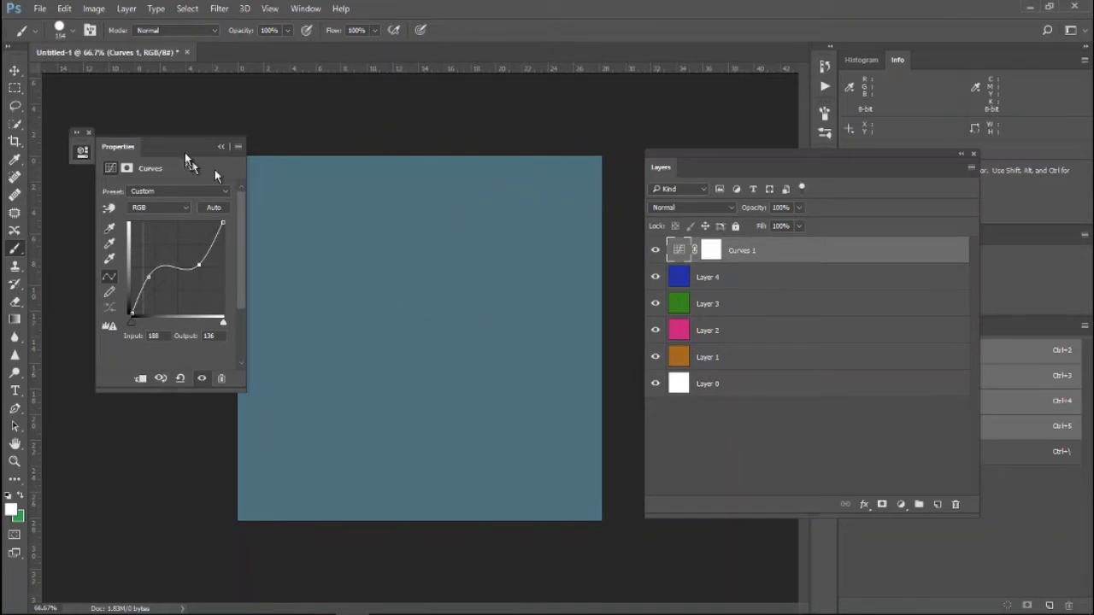
left_click_drag(182, 151, 155, 159)
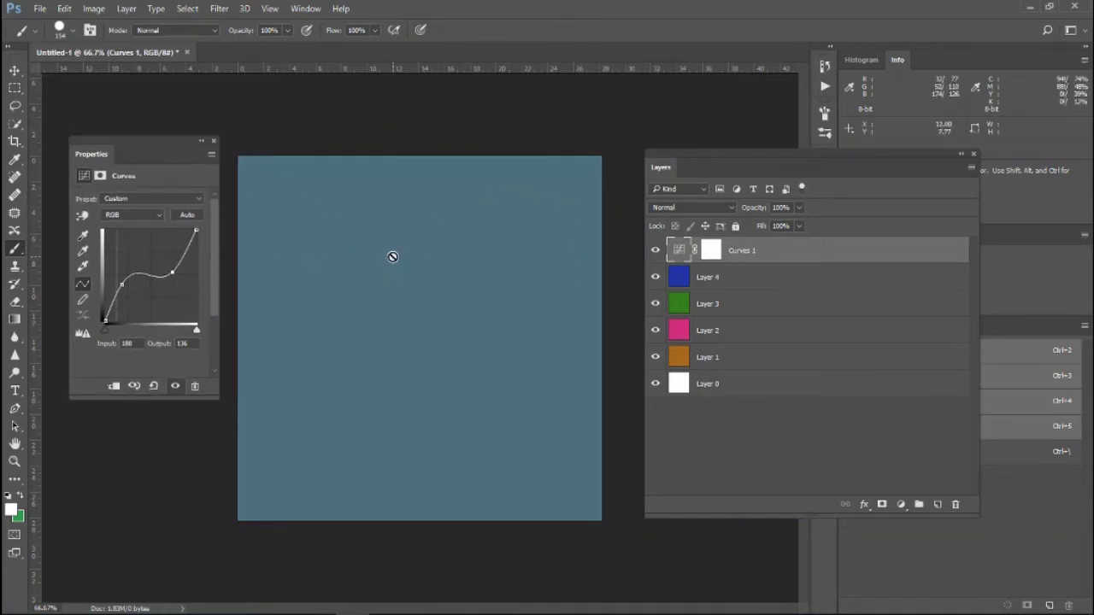
Hide and show Layers 4 and 3 to view the Curves adjustment over green and pink.
left_click(657, 280)
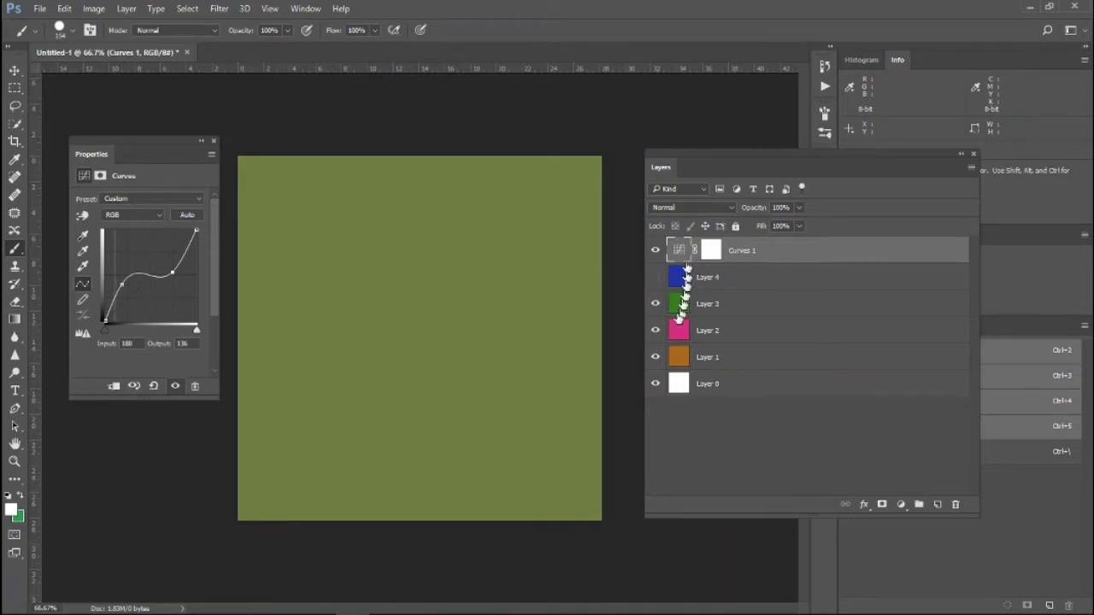
left_click(656, 306)
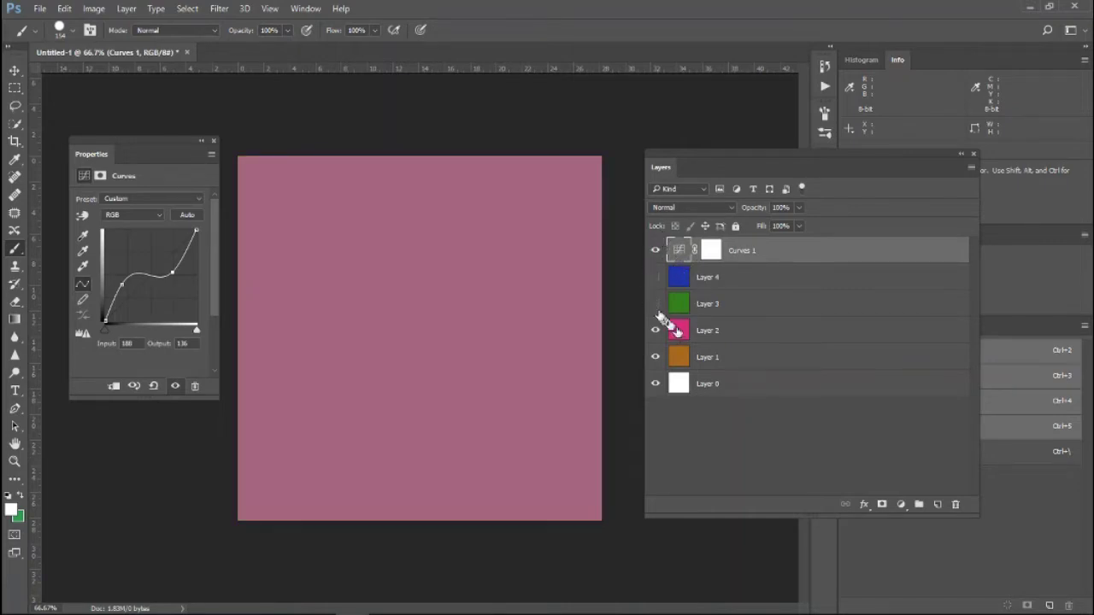
left_click(656, 277)
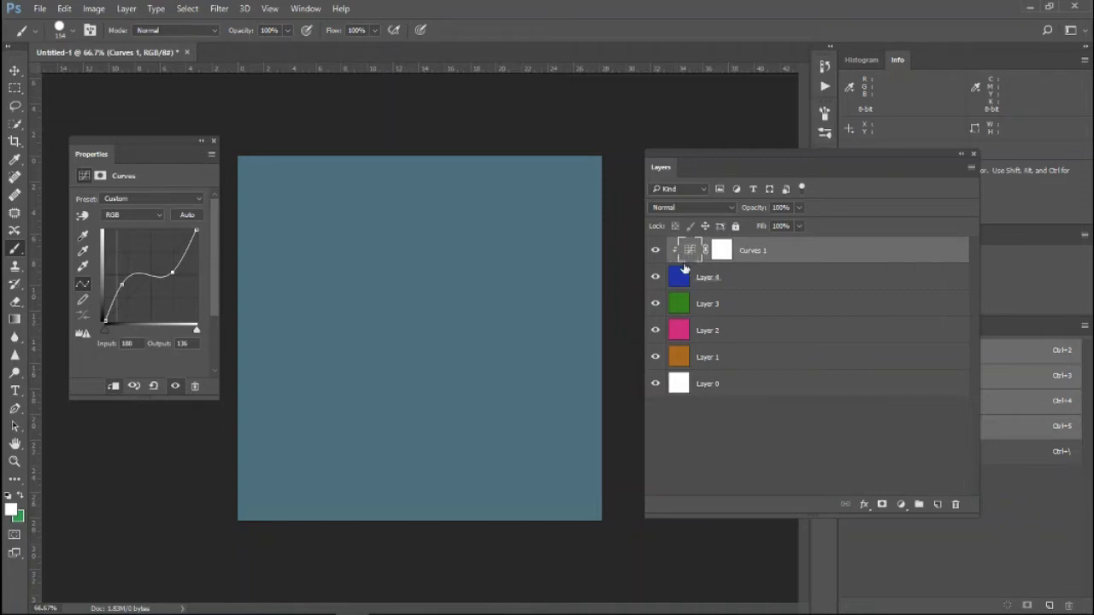
Clip Curves 1 to Layer 4, test it by toggling layers, then release and delete it.
left_click(653, 256, "alt")
left_click_drag(693, 280, 659, 287)
left_click(654, 278)
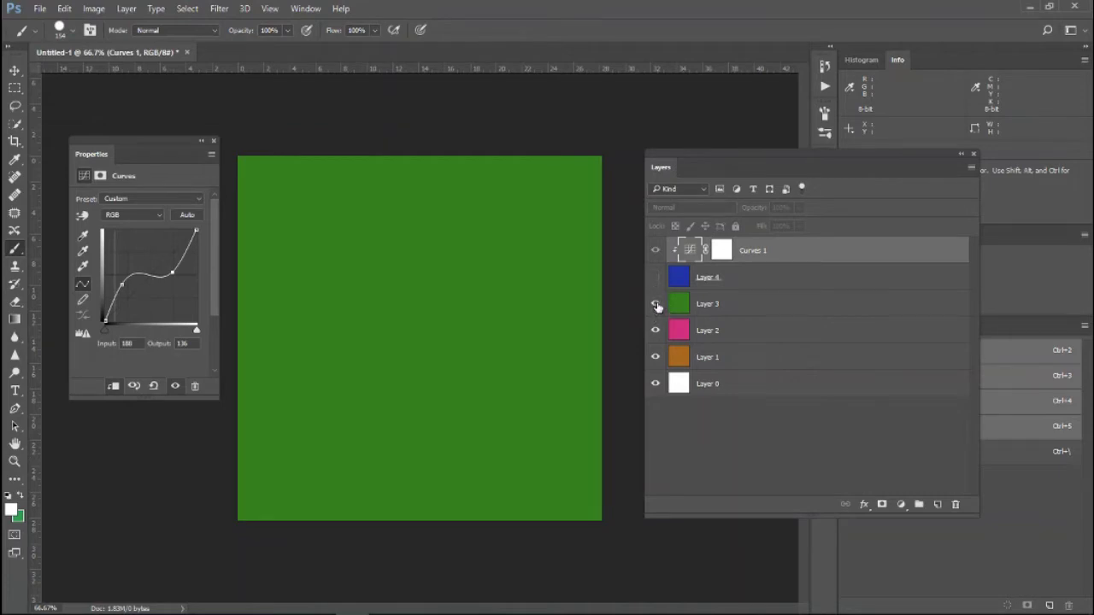
left_click(656, 304)
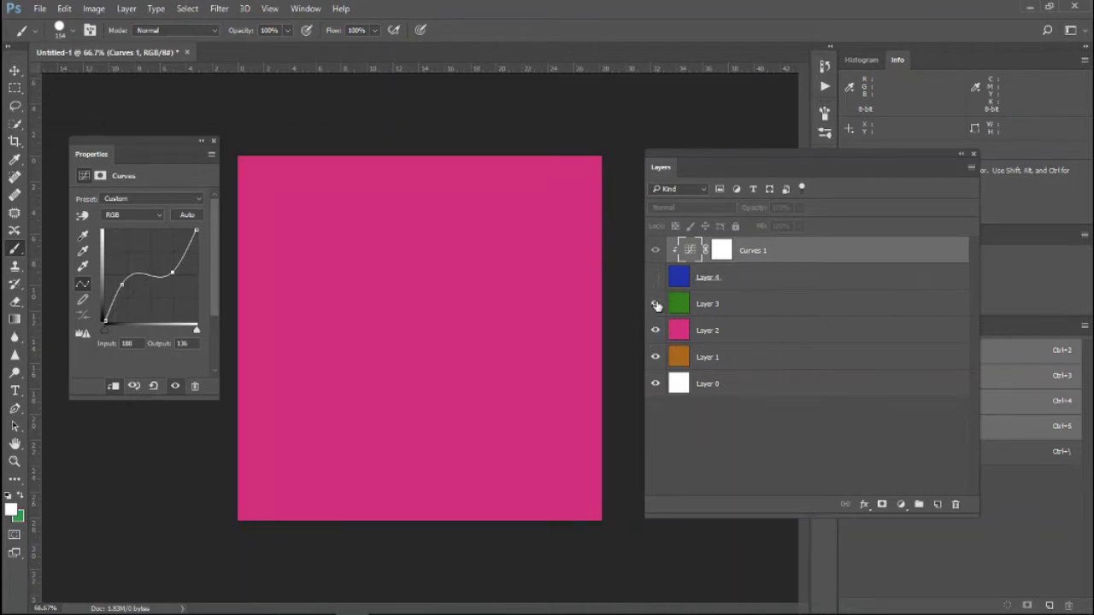
left_click(656, 304)
left_click(656, 279)
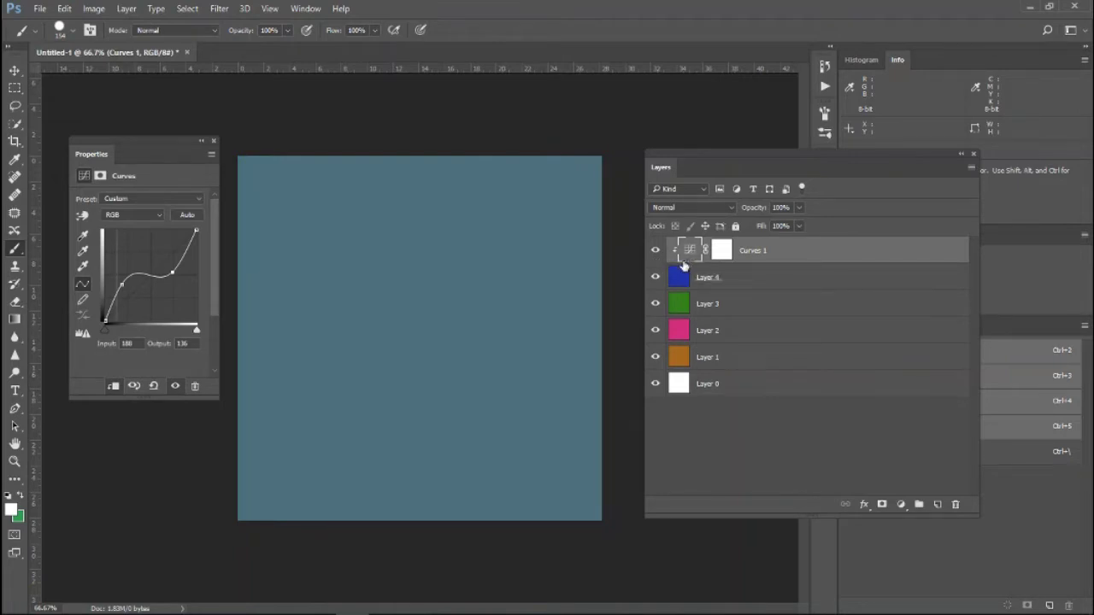
left_click(690, 265, "alt")
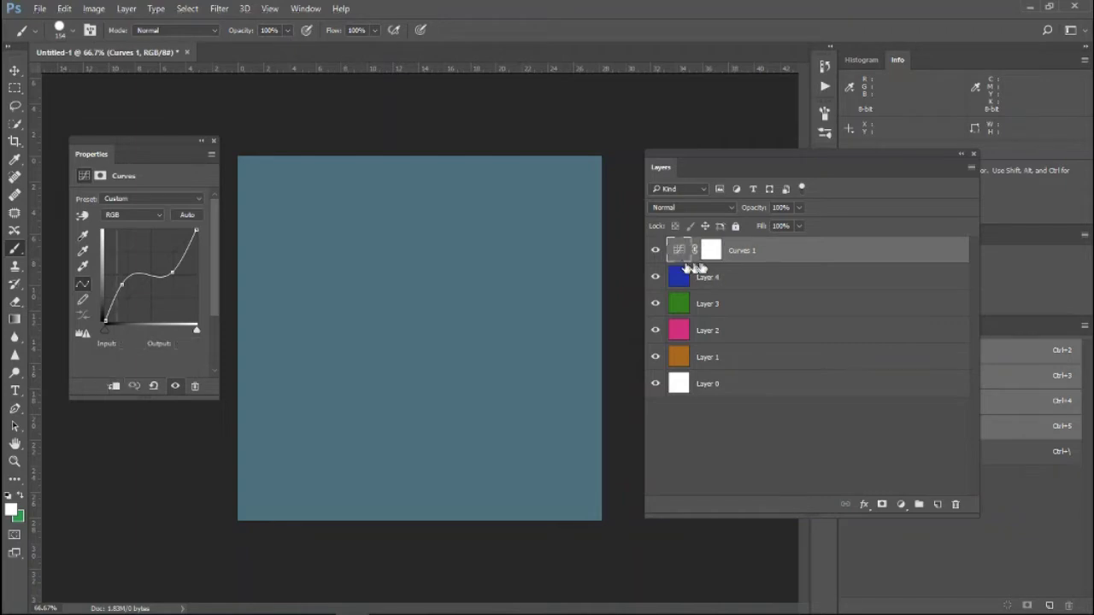
left_click_drag(766, 261, 956, 504)
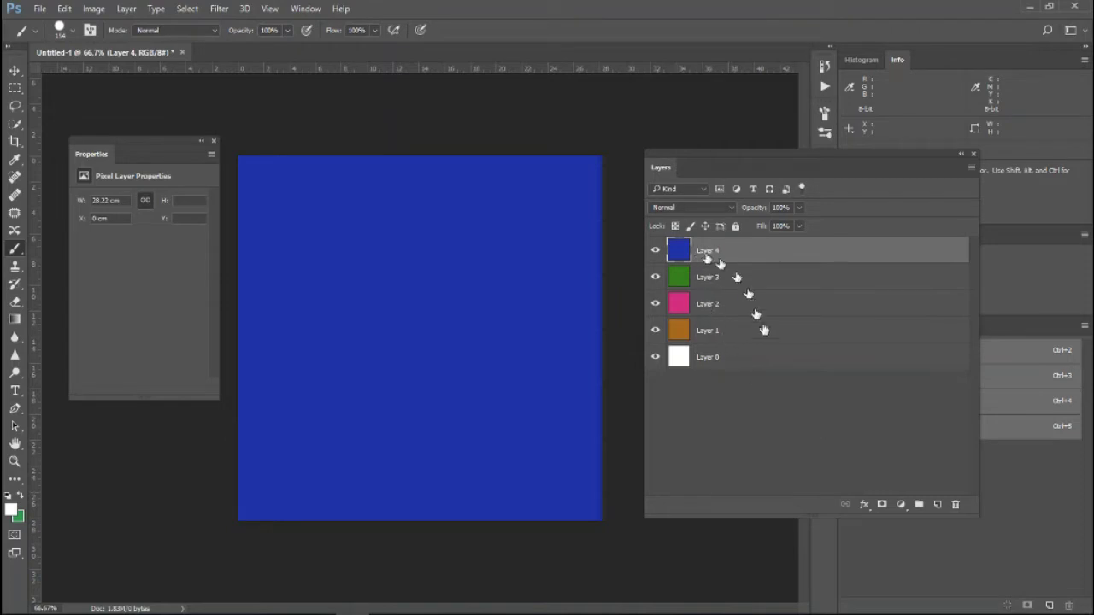
Add a layer mask to Layer 4 and invert it with Ctrl+I to hide the blue.
left_click(882, 506)
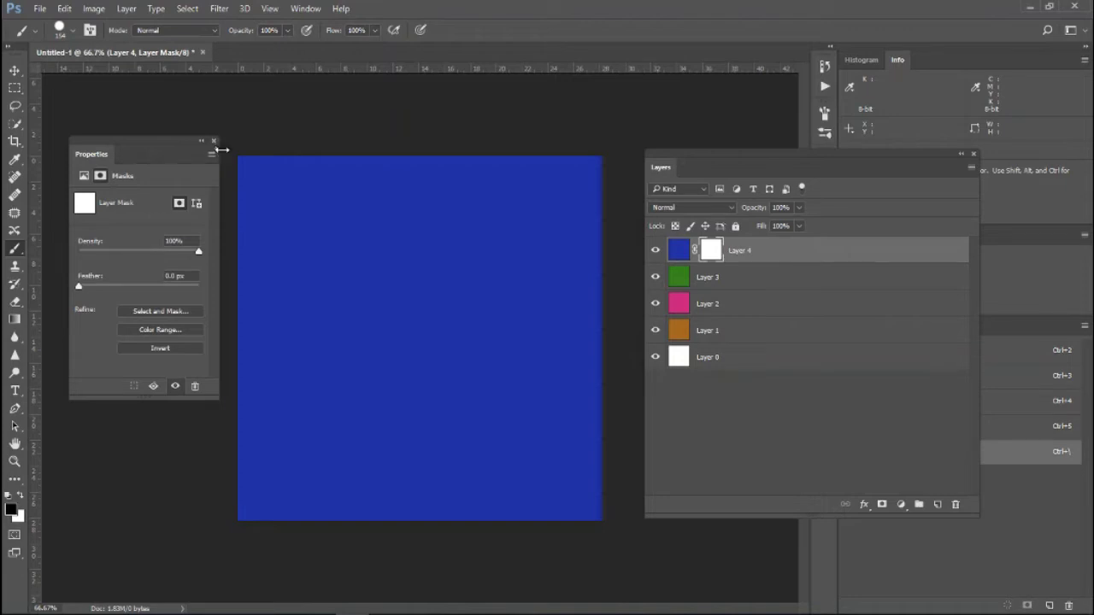
left_click(213, 141)
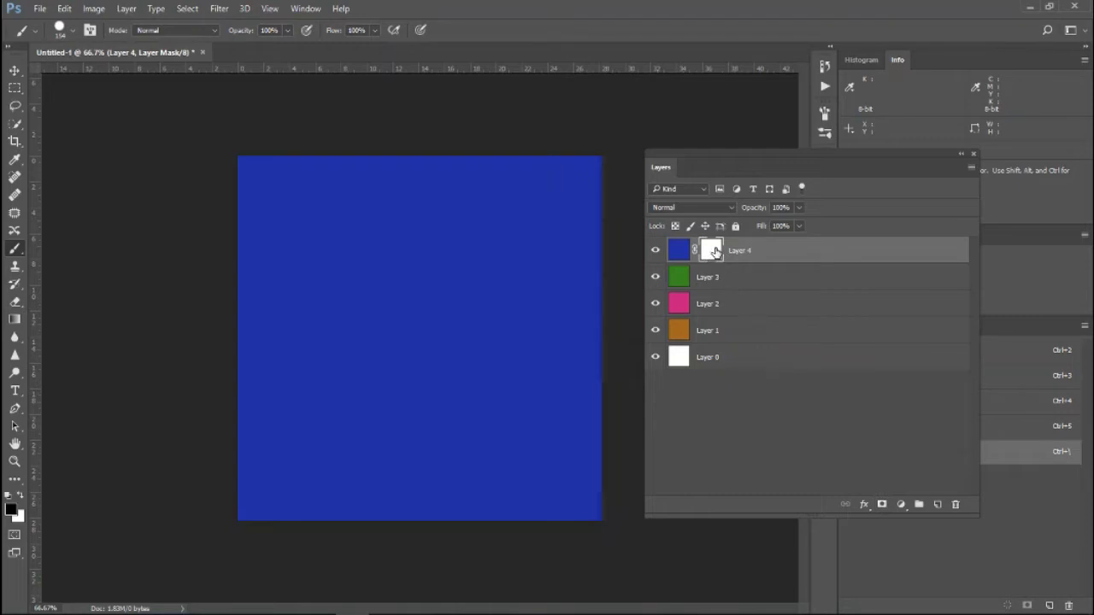
left_click_drag(715, 251, 719, 245)
key("ctrl+i")
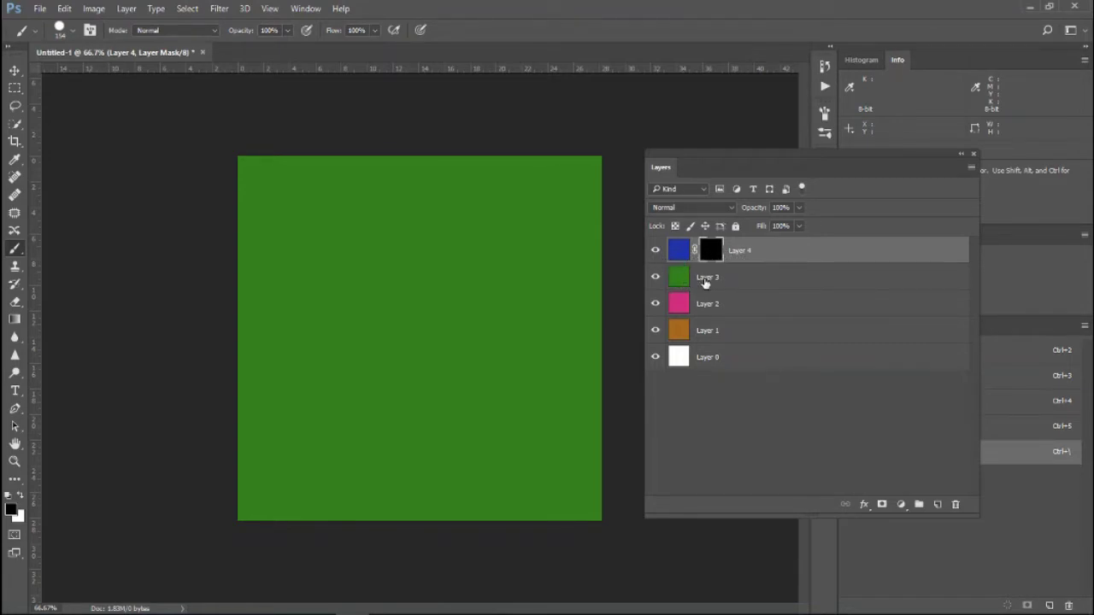
Add a mask to Layer 3, then delete the Layer 3 and Layer 4 masks without applying them.
left_click(706, 281)
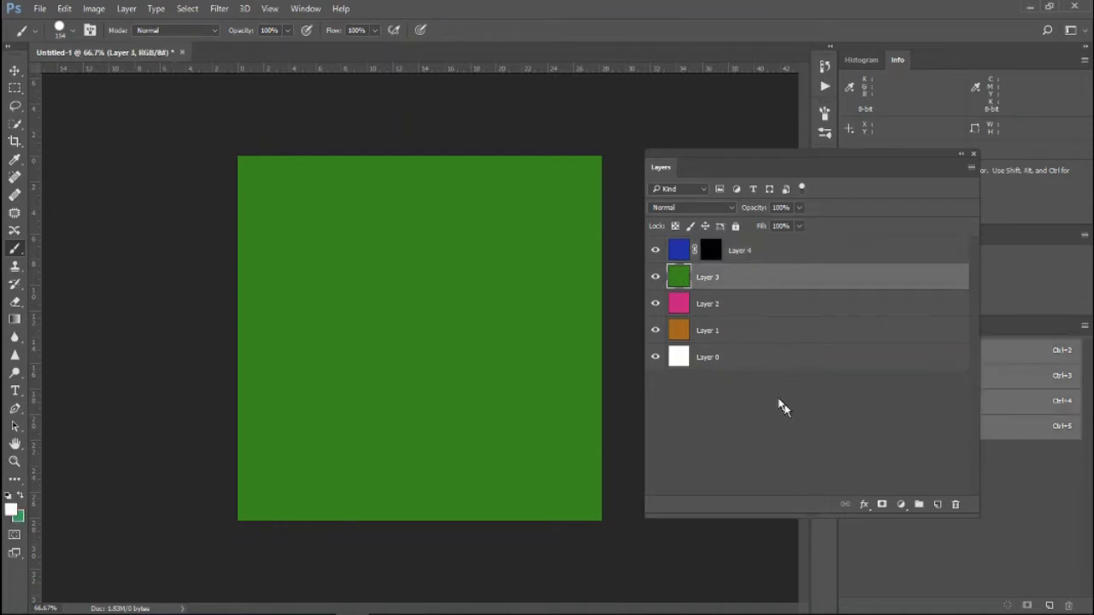
left_click(882, 504)
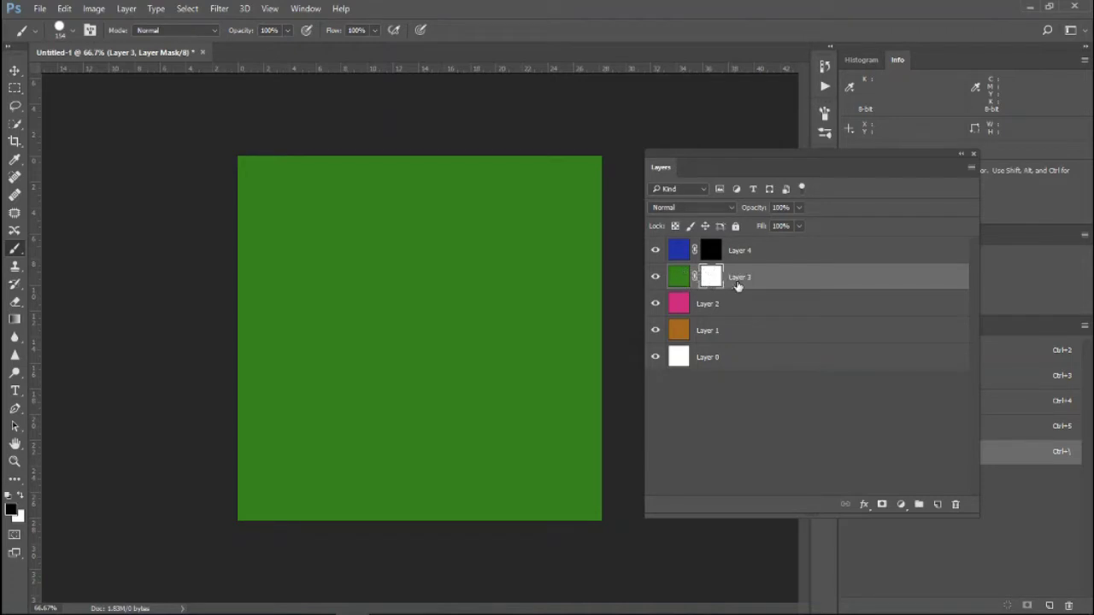
left_click_drag(710, 276, 963, 505)
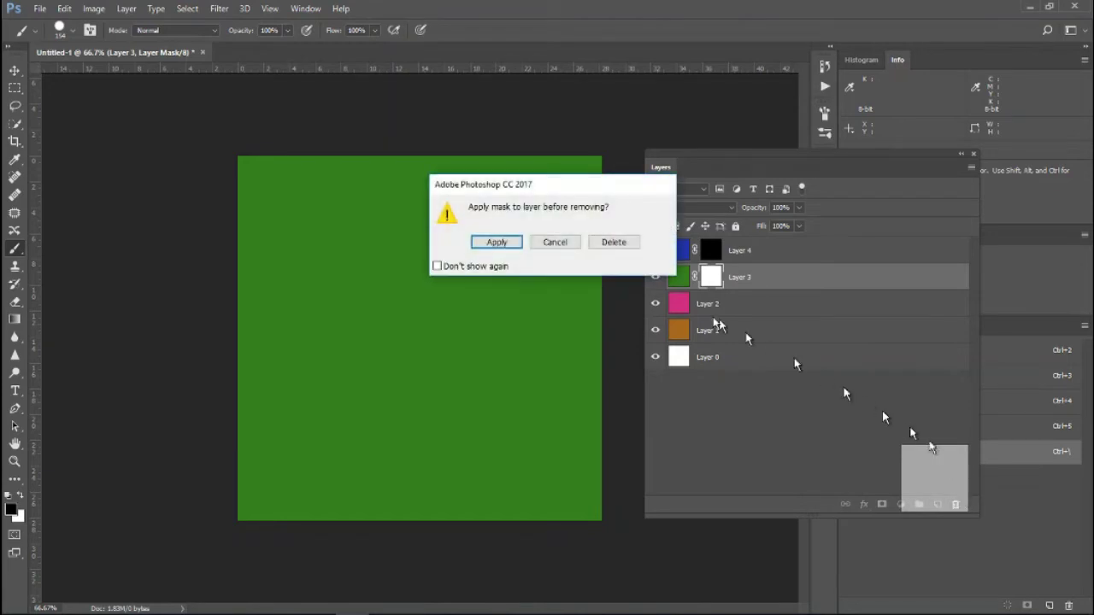
left_click(612, 243)
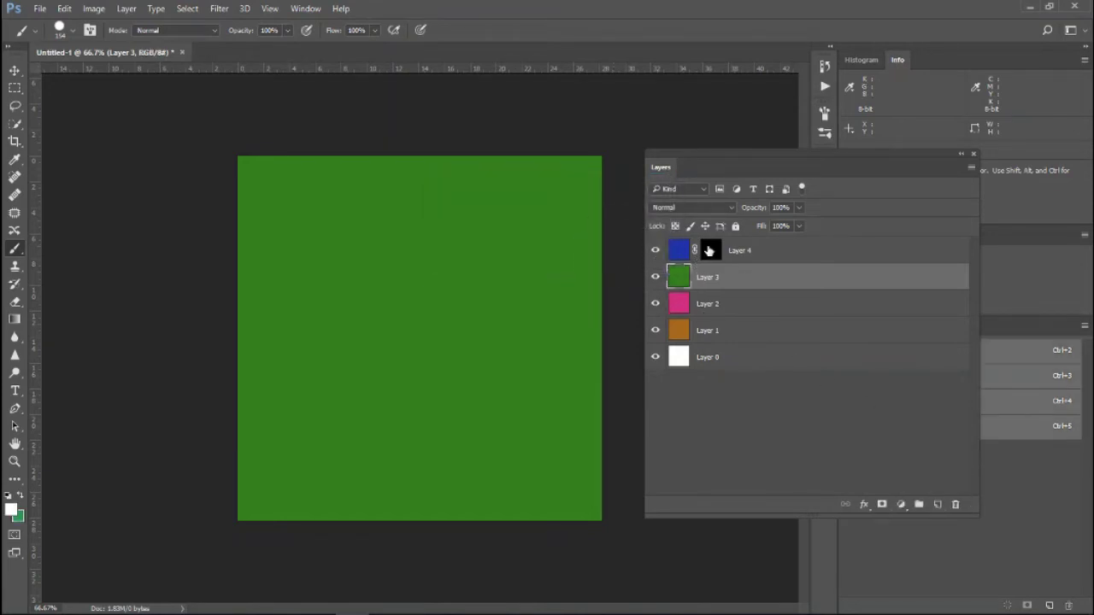
mouse_move(710, 249)
left_mouse_down()
mouse_move(955, 483)
mouse_move(956, 505)
left_mouse_up()
left_click(614, 243)
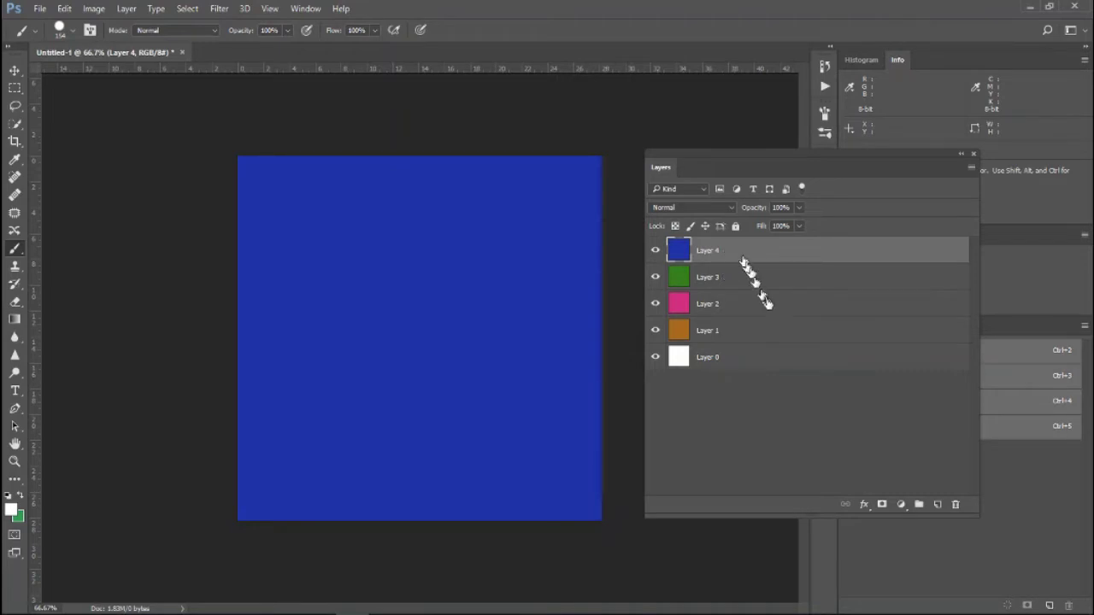
Add a Layer 4 mask, paint its right side black with an enlarged brush, then delete the mask.
left_click(883, 504)
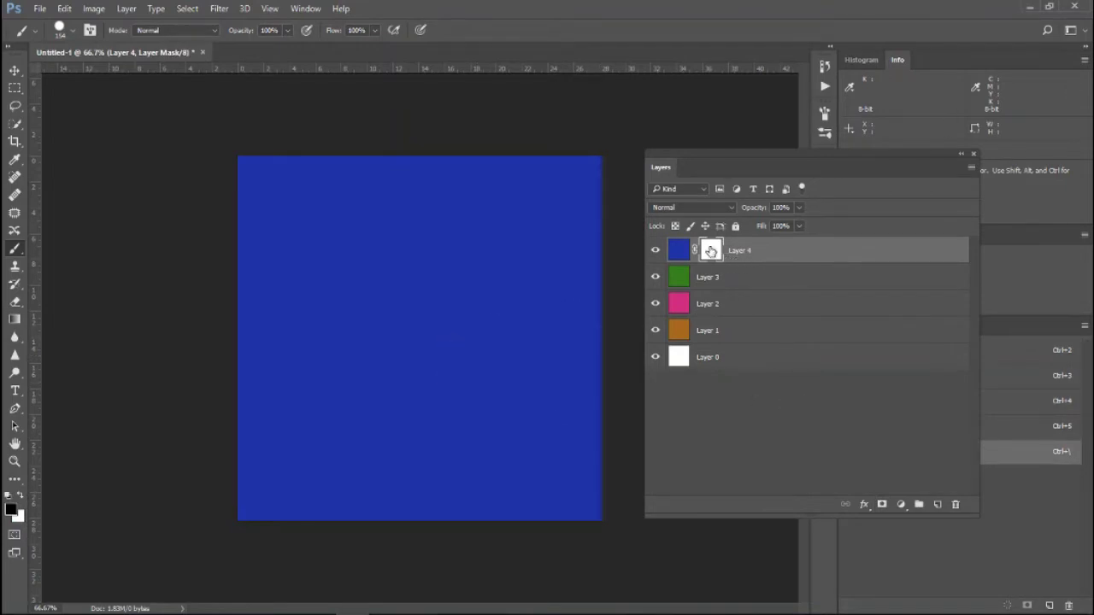
left_click(676, 252)
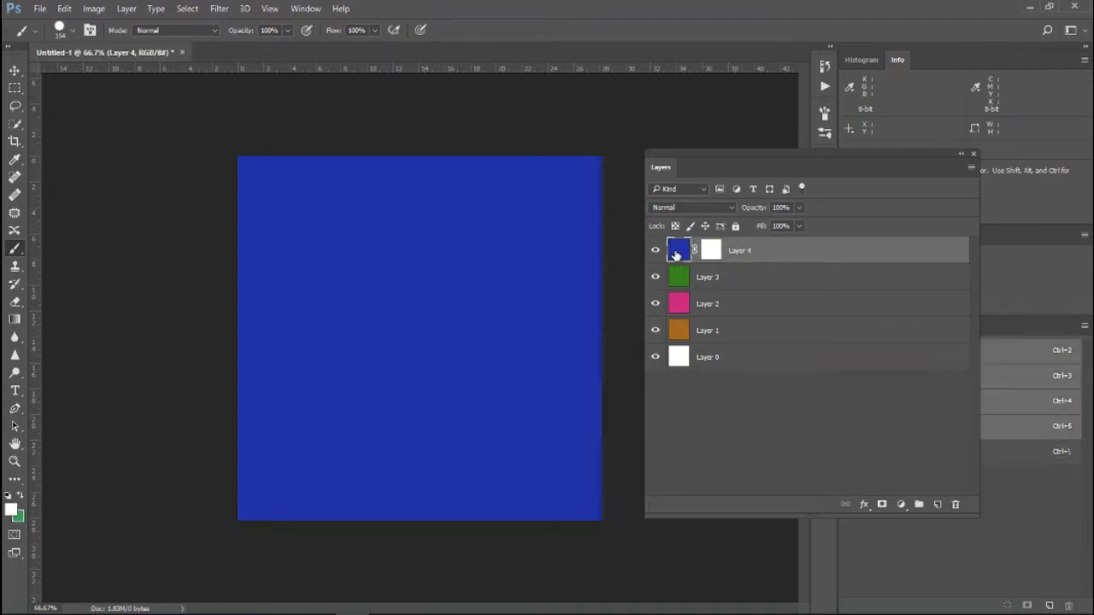
left_click(713, 251)
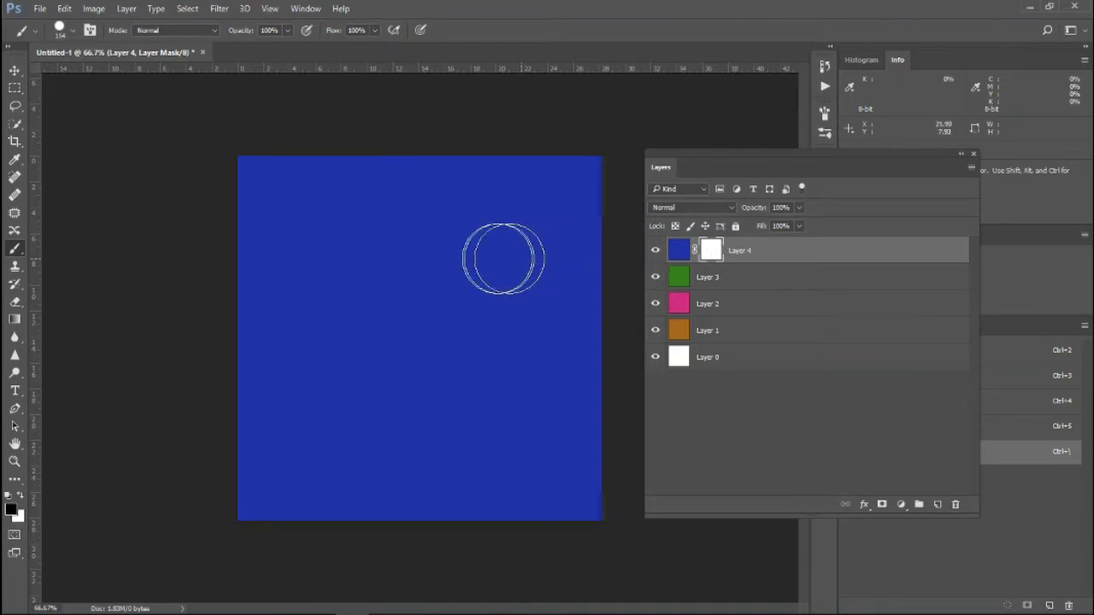
mouse_move(474, 259)
left_mouse_down()
mouse_move(556, 282)
mouse_move(542, 282)
left_mouse_up()
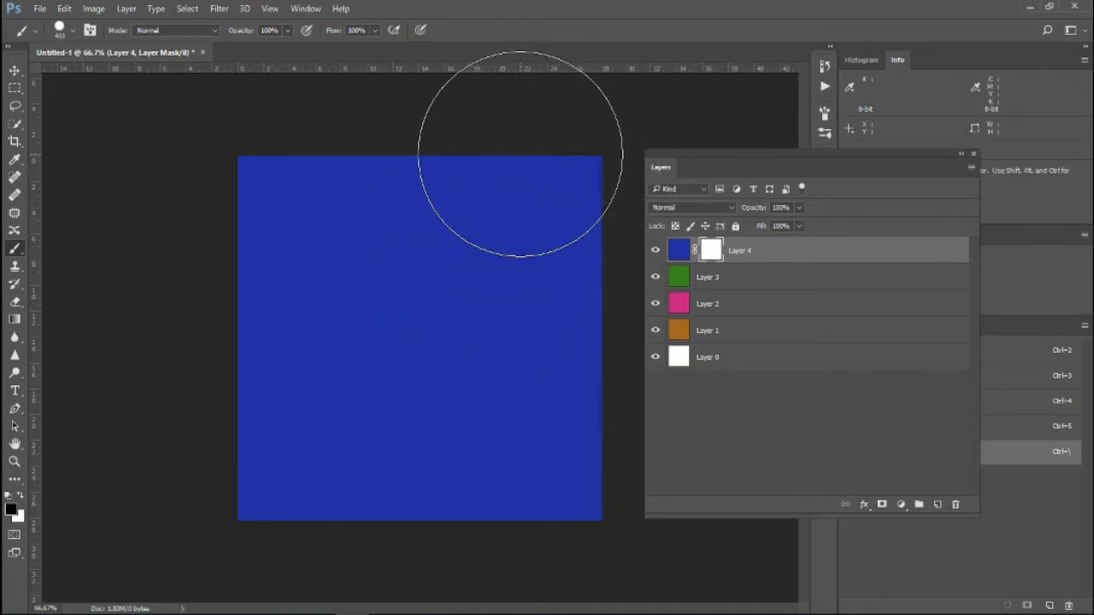
mouse_move(521, 151)
left_mouse_down()
mouse_move(513, 171)
mouse_move(537, 416)
mouse_move(501, 469)
mouse_move(501, 171)
mouse_move(496, 428)
mouse_move(481, 523)
left_mouse_up()
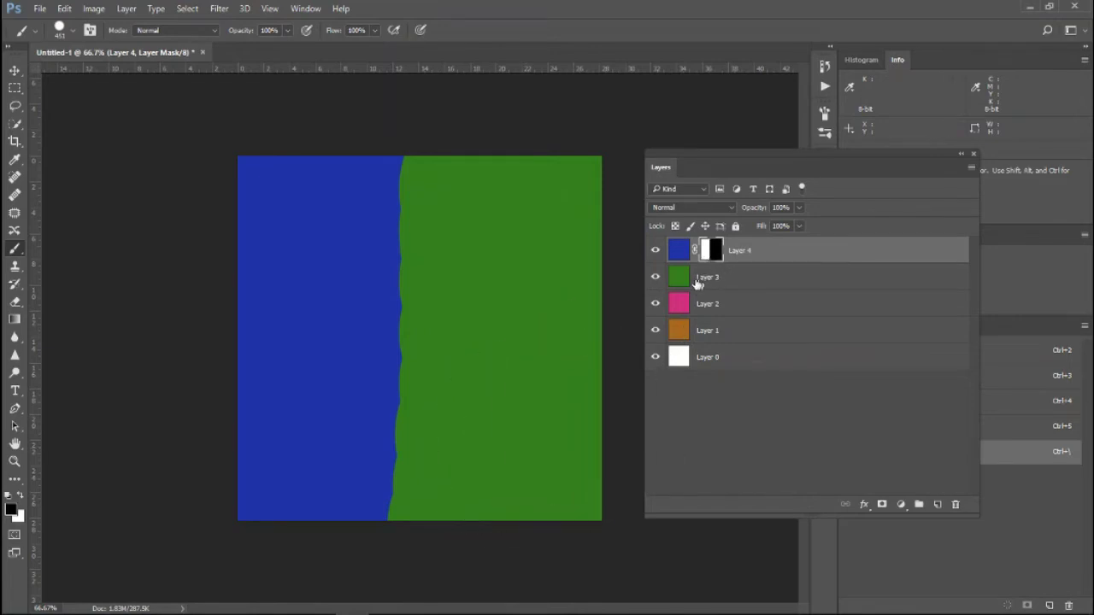
left_click_drag(685, 284, 704, 272)
left_click_drag(708, 253, 956, 504)
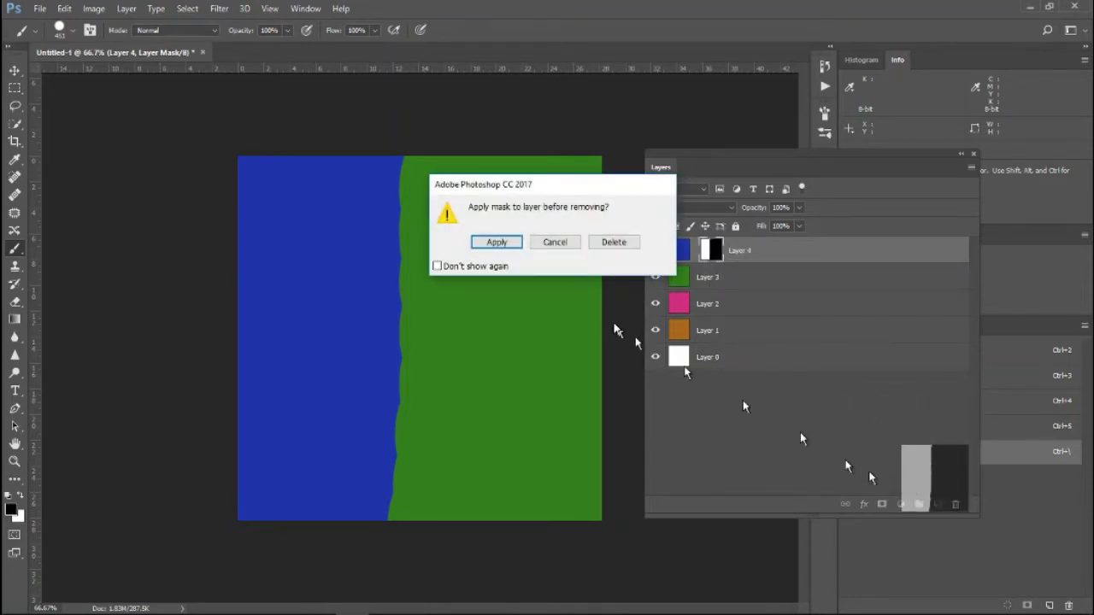
left_click(614, 243)
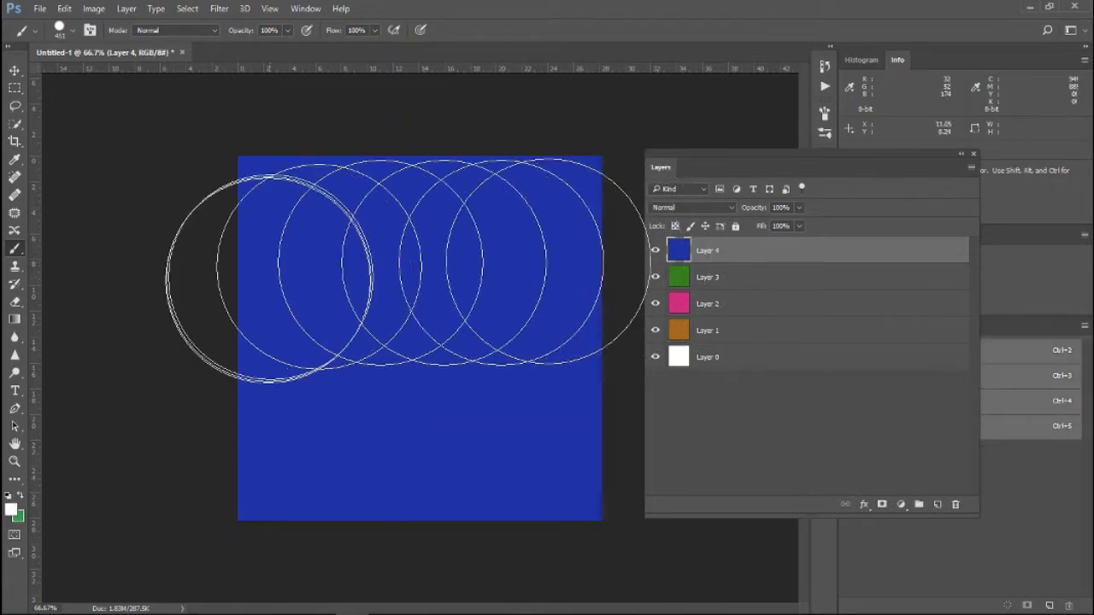
Erase Layer 4's right side with an enlarged Eraser, solo the layer to see transparency, then undo.
left_click(15, 303)
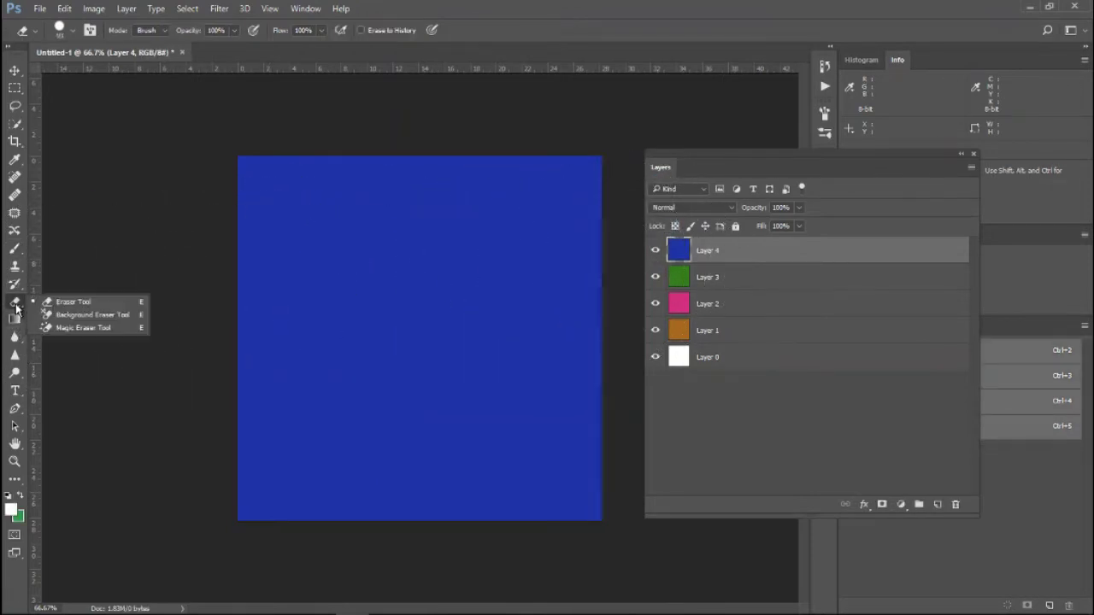
left_click(60, 306)
key("bracketright")
key("bracketright")
key("bracketright")
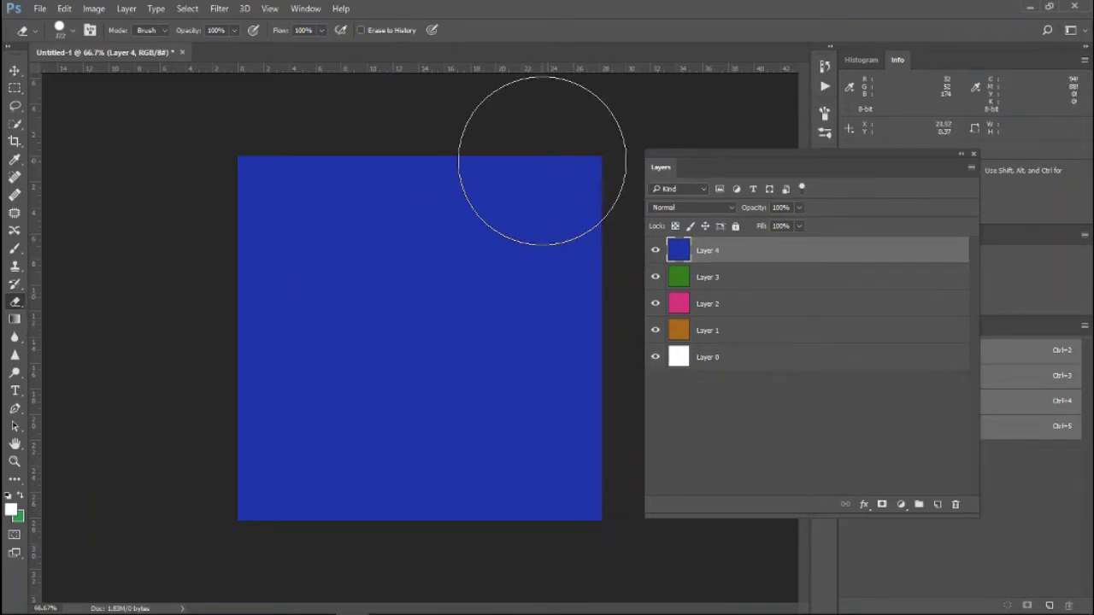
mouse_move(542, 164)
left_mouse_down()
mouse_move(543, 316)
mouse_move(520, 513)
mouse_move(488, 175)
mouse_move(493, 517)
mouse_move(504, 511)
left_mouse_up()
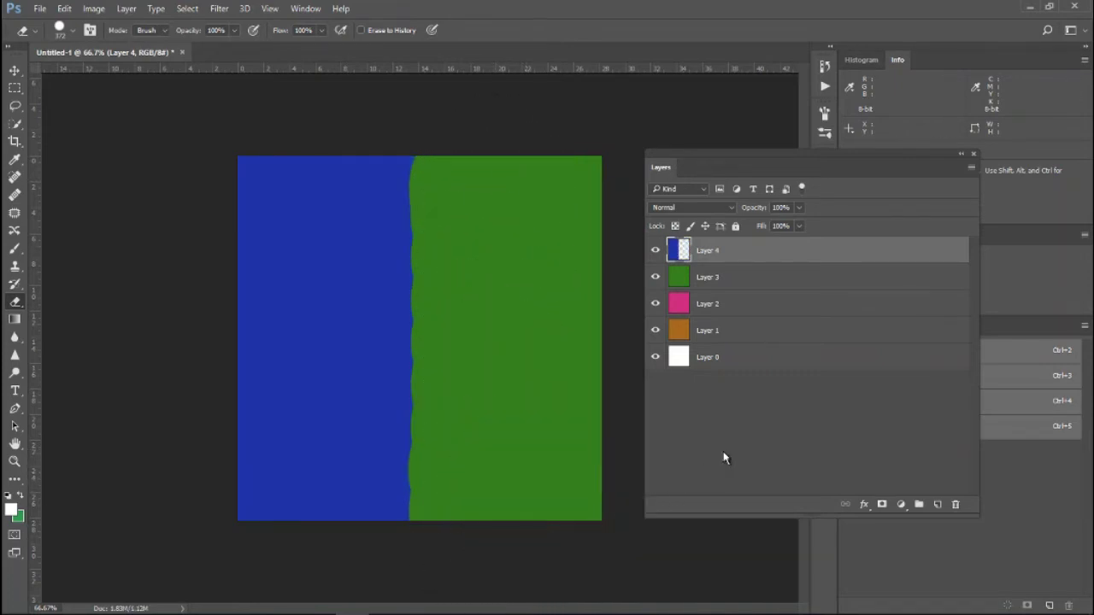
left_click(655, 252, "alt")
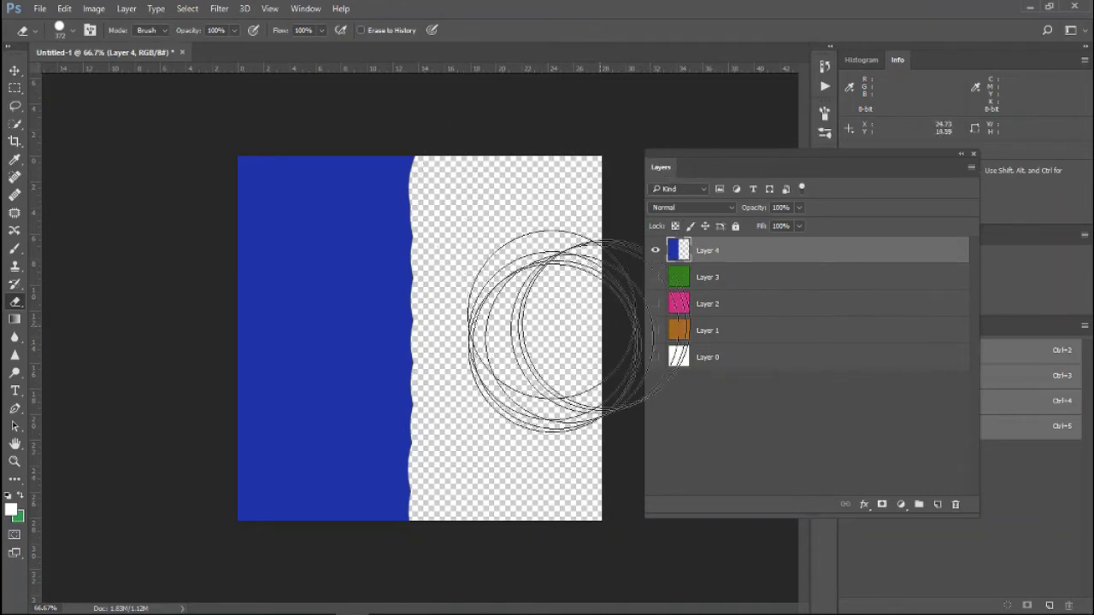
left_click(657, 252, "alt")
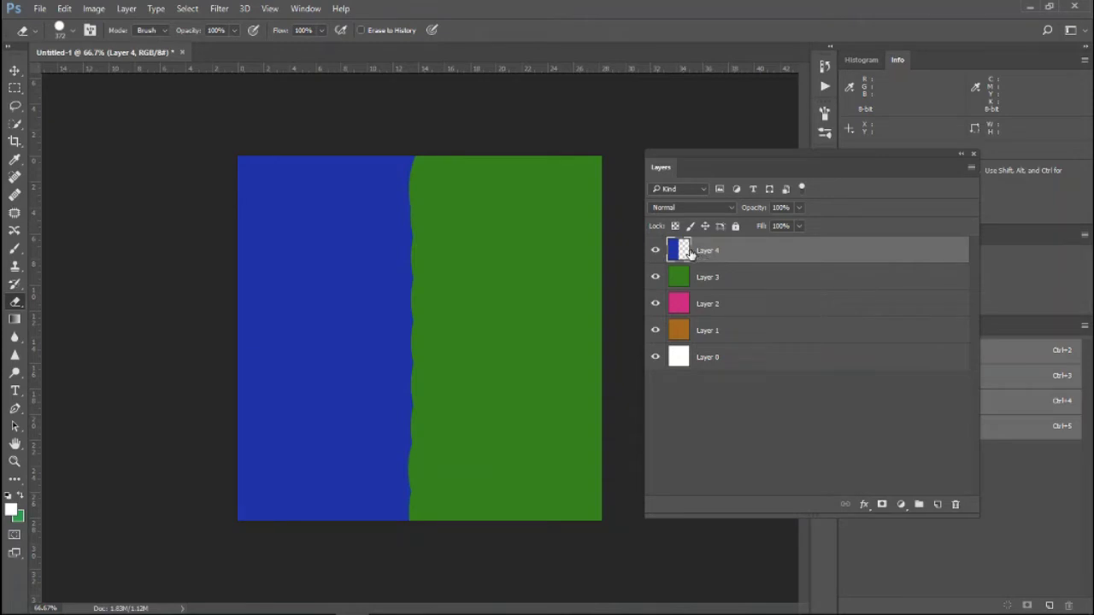
key("ctrl+z")
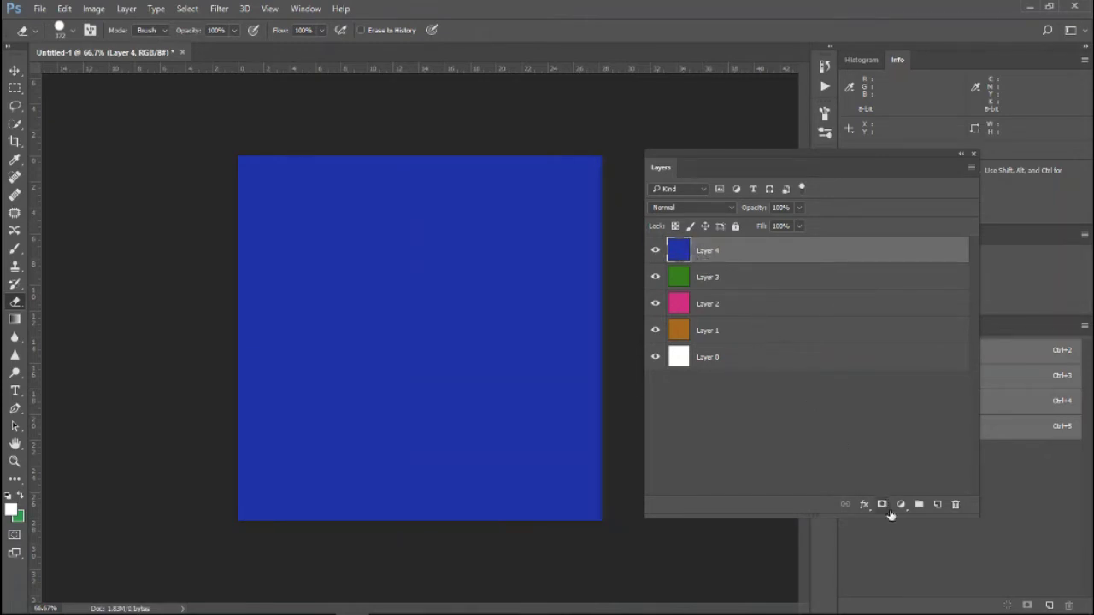
Add a Layer 4 mask, brush black over its right half, then Shift-click to disable the mask.
left_click(882, 505)
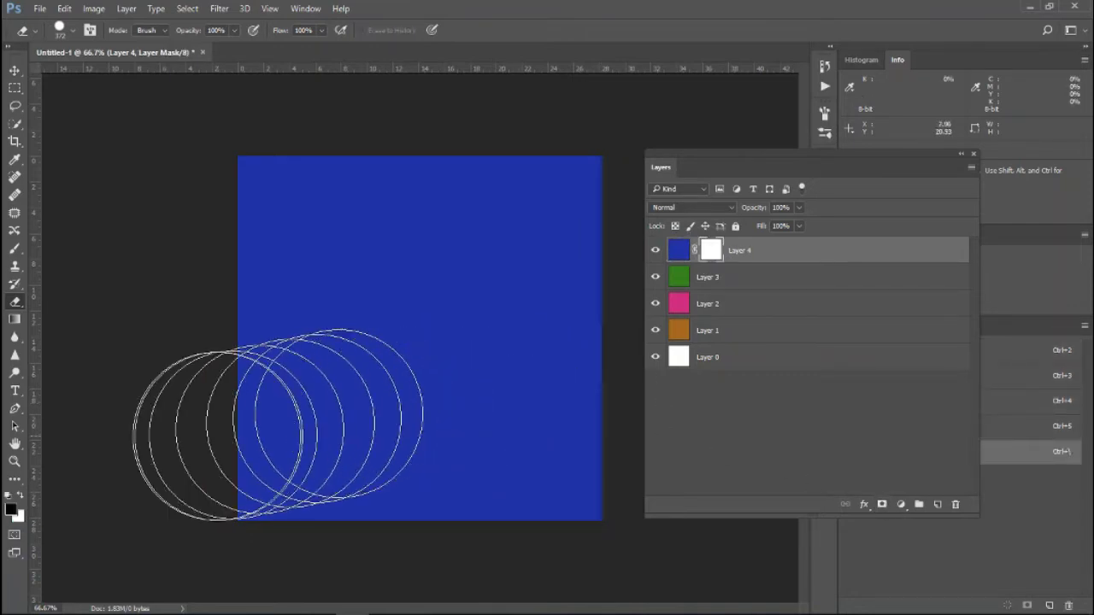
key("b")
mouse_move(508, 120)
left_mouse_down()
mouse_move(505, 521)
mouse_move(439, 231)
mouse_move(464, 513)
left_mouse_up()
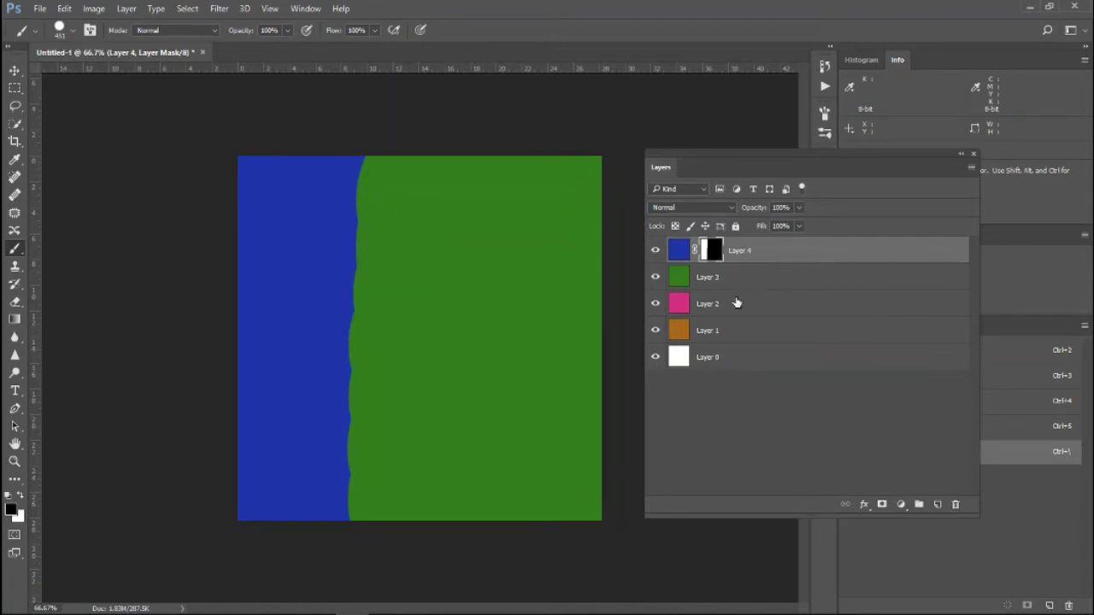
key("shift")
left_click(712, 250, "shift")
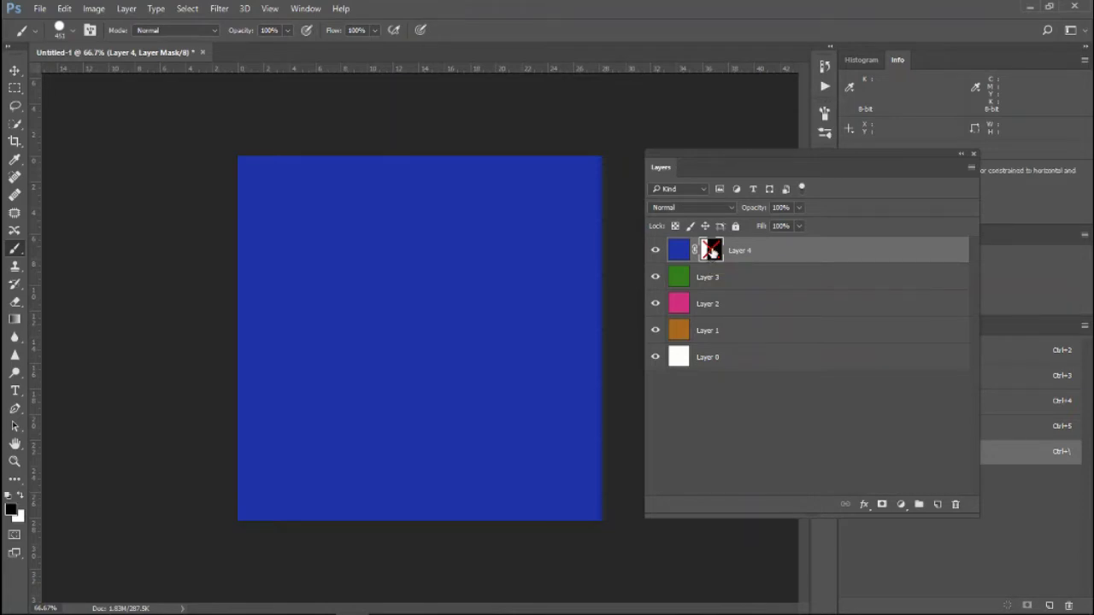
Re-enable Layer 4's mask, then mask out the right of the green Layer 3.
left_click(712, 249, "shift")
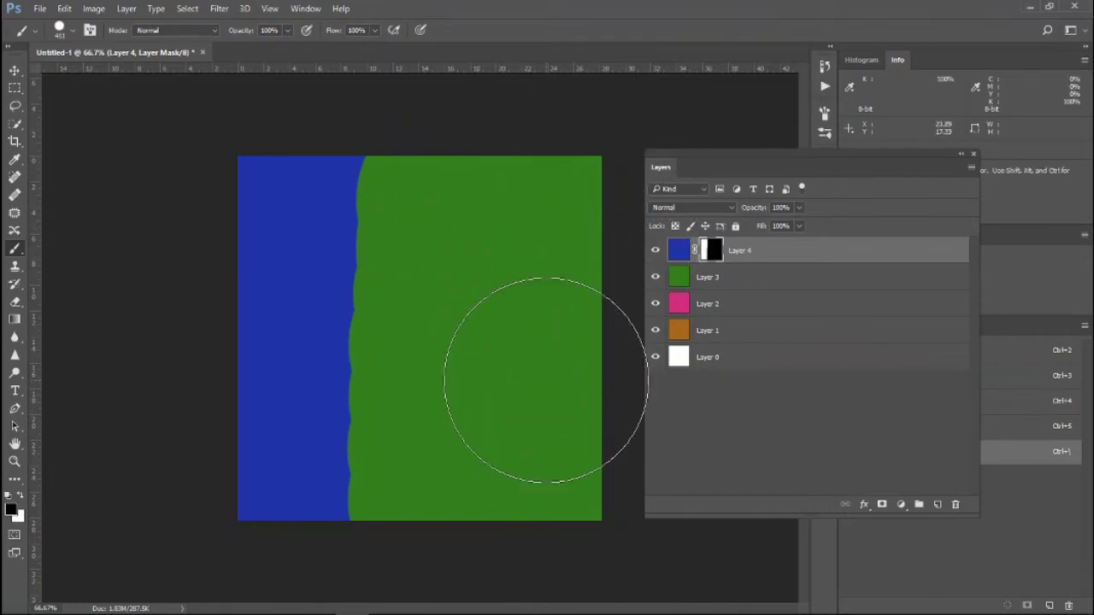
left_click(714, 279)
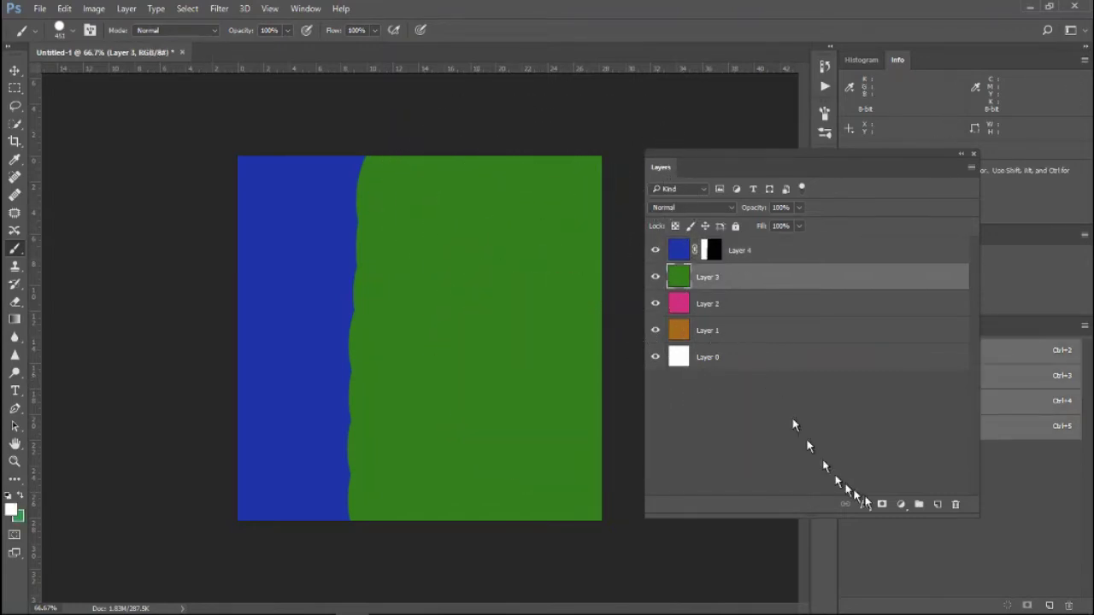
left_click(883, 506)
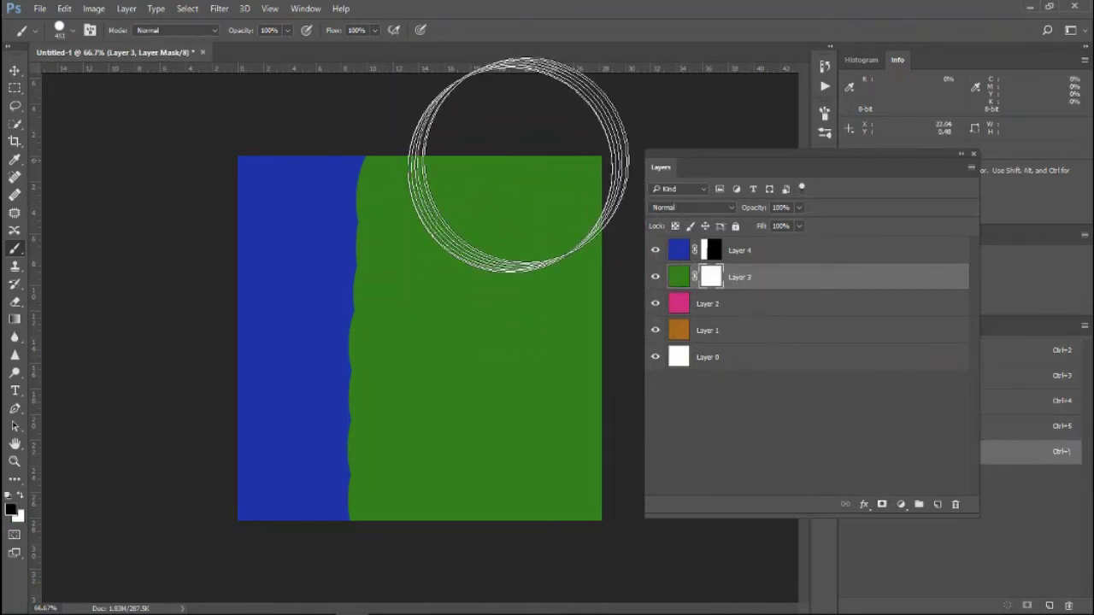
left_click_drag(511, 150, 542, 548)
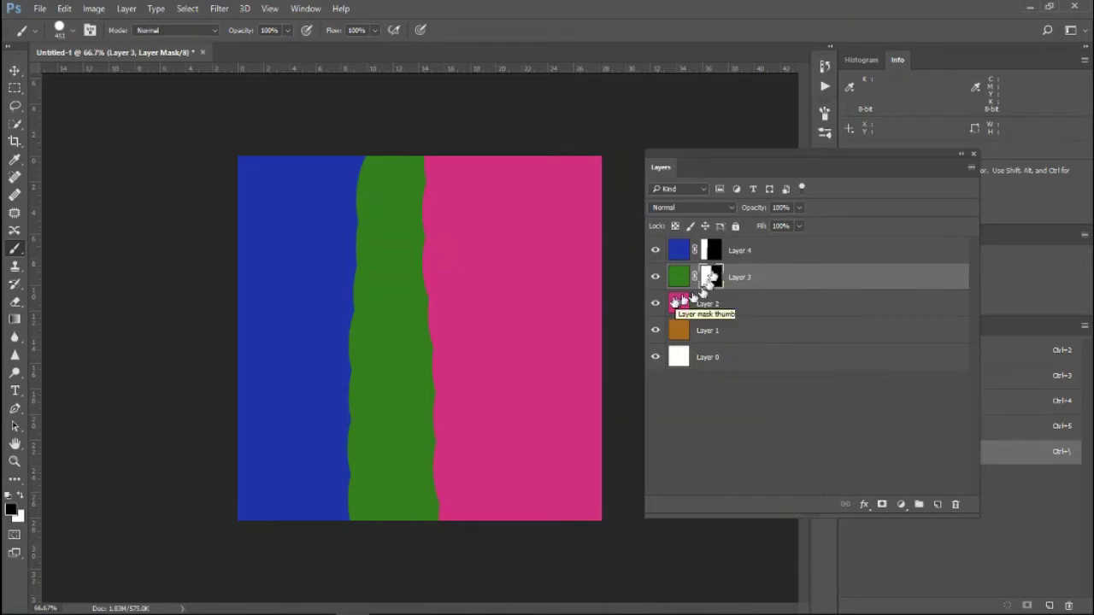
left_click_drag(684, 304, 680, 287)
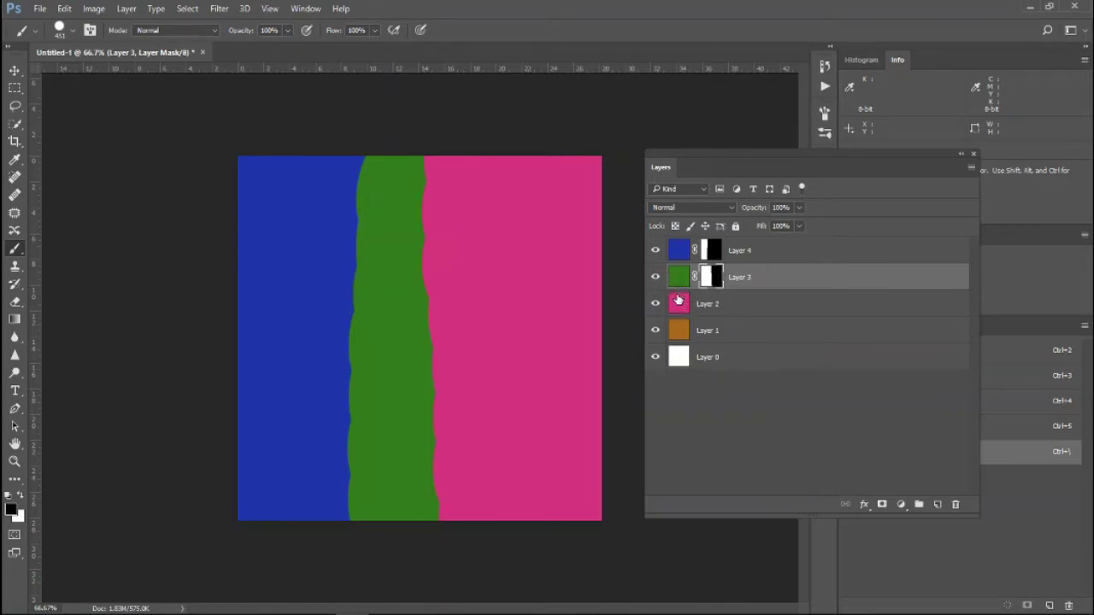
Add a mask to pink Layer 2 and paint its right side black to reveal brown.
left_click(684, 309)
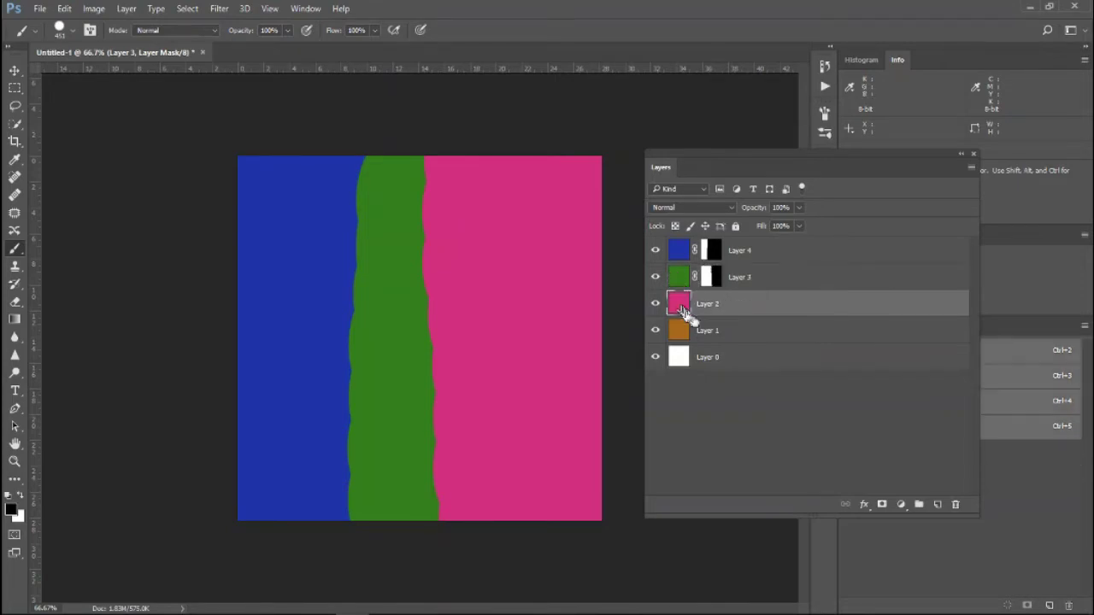
left_click(881, 506)
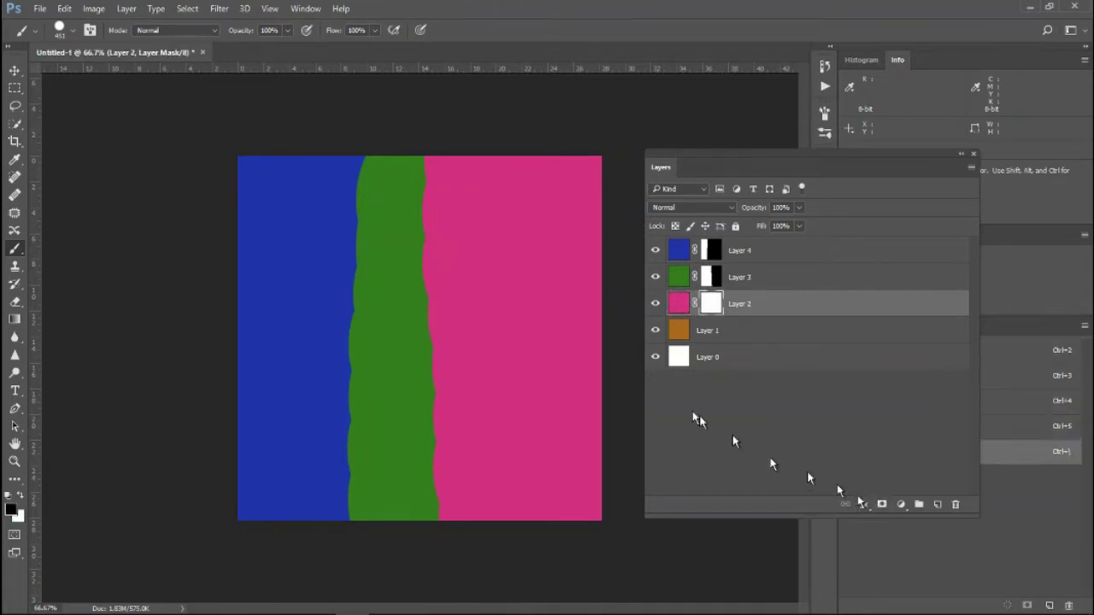
left_click(588, 171)
left_click_drag(588, 186, 592, 539)
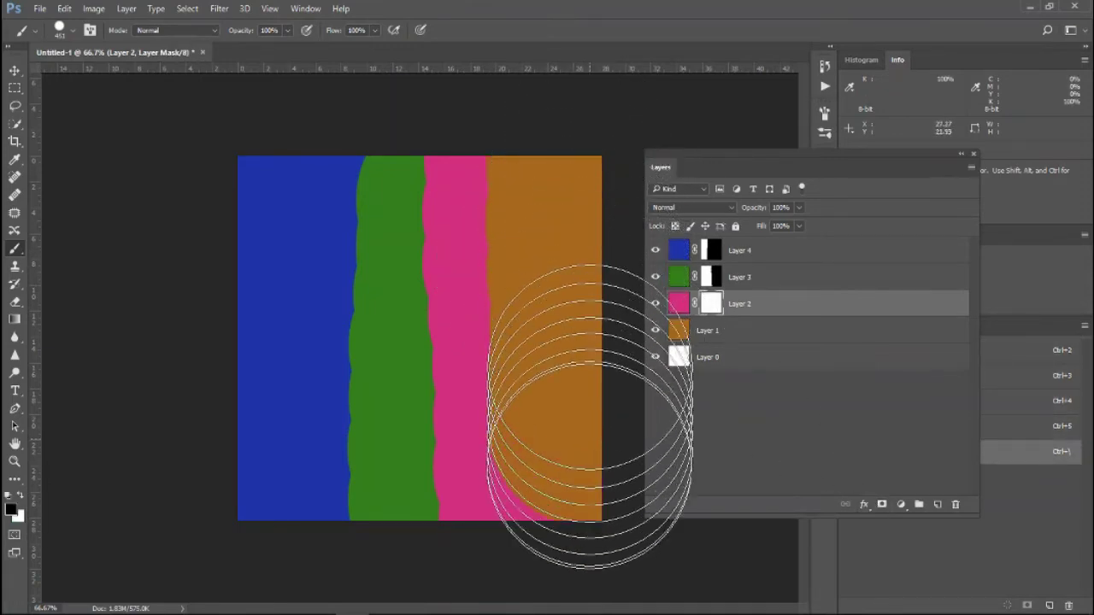
Add a mask to brown Layer 1, reset it, and paint out its bottom right to show white.
left_click(714, 332)
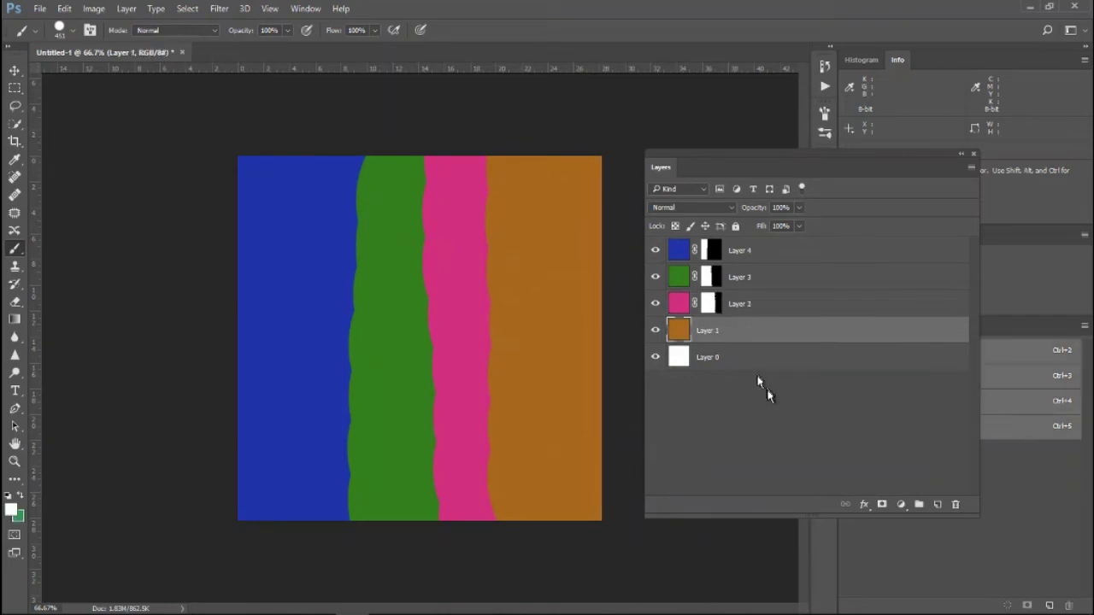
left_click(881, 504)
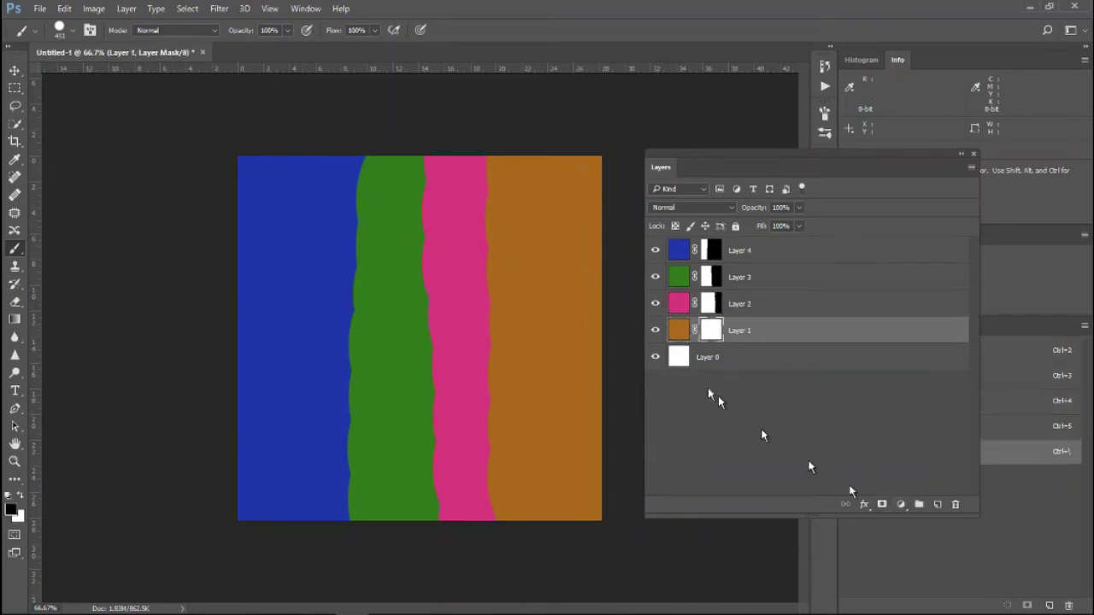
left_click_drag(624, 150, 628, 196)
left_click_drag(629, 256, 598, 461)
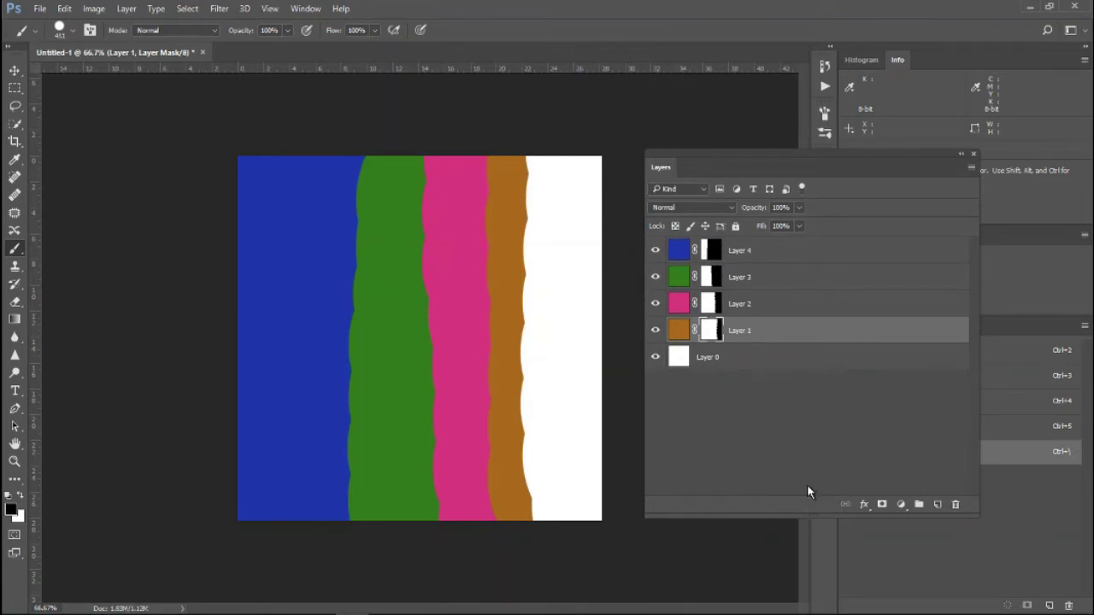
key("ctrl+BackSpace")
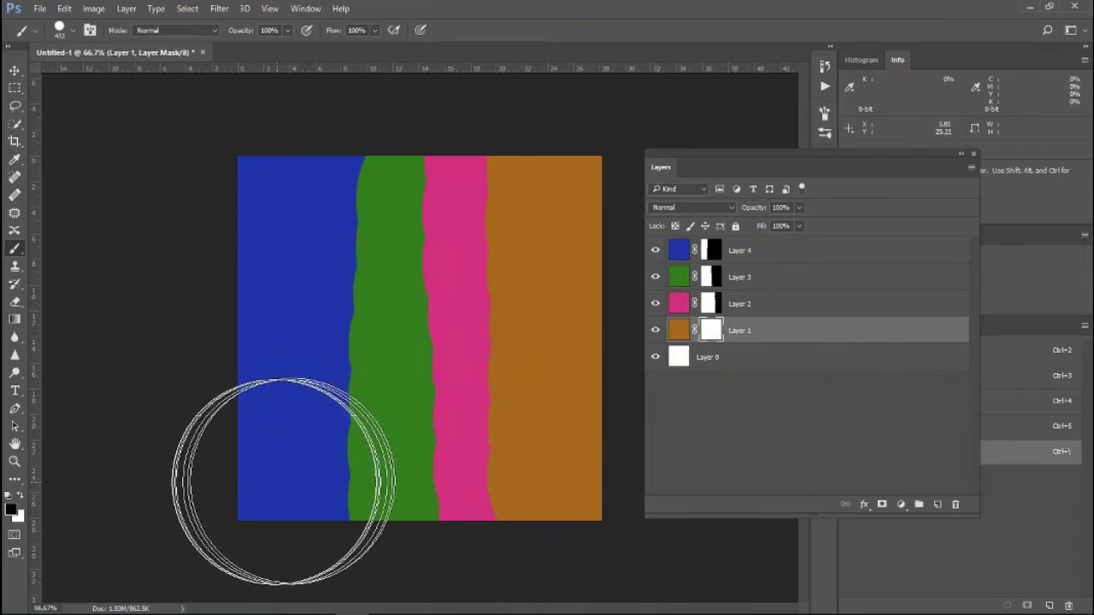
left_click_drag(256, 464, 547, 469)
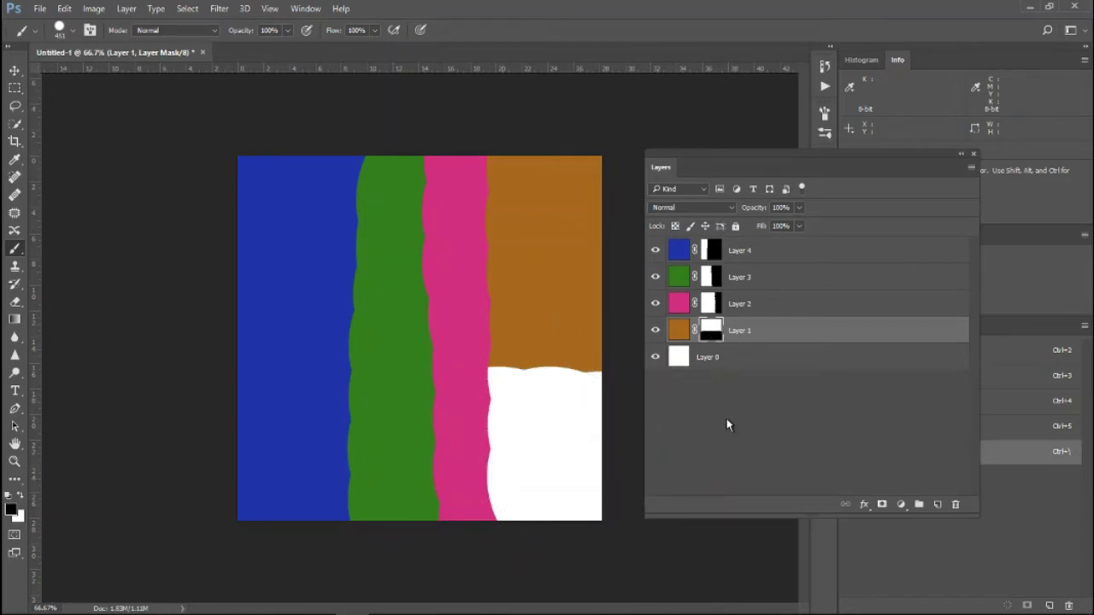
Toggle the view of Layer 1's mask on its own, then select Layers 1 through 4.
left_click(710, 339, "alt")
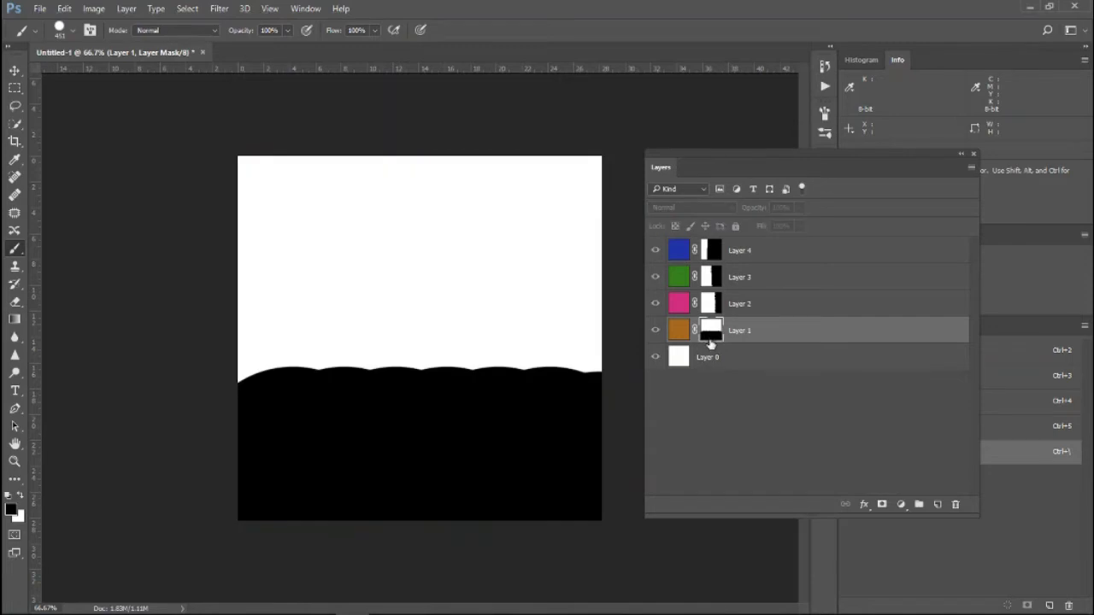
left_click(711, 339, "alt")
left_click(710, 340, "alt")
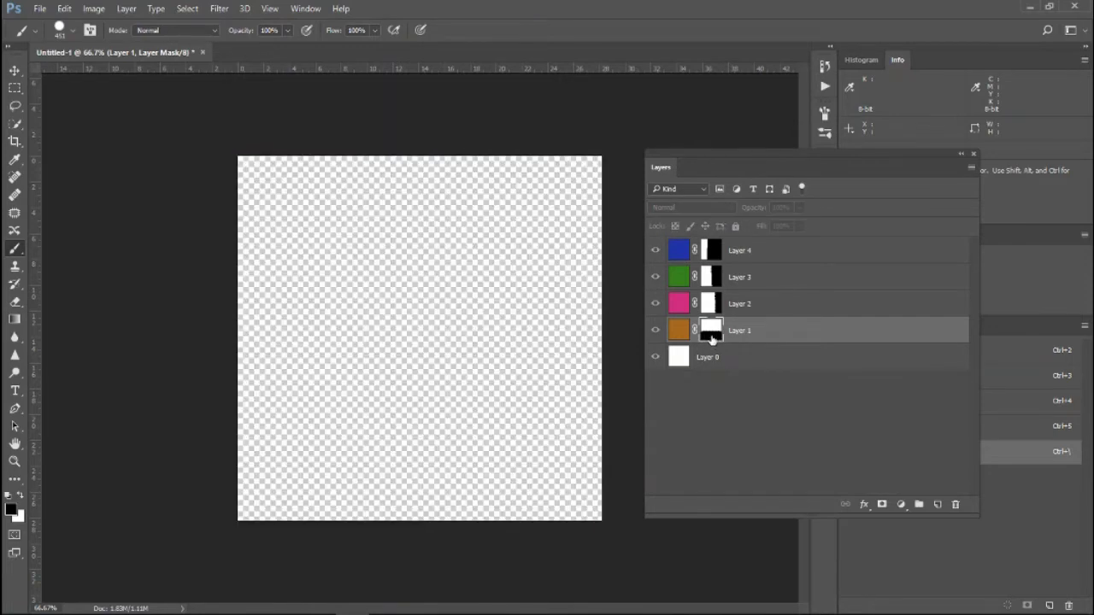
left_click(712, 339, "alt")
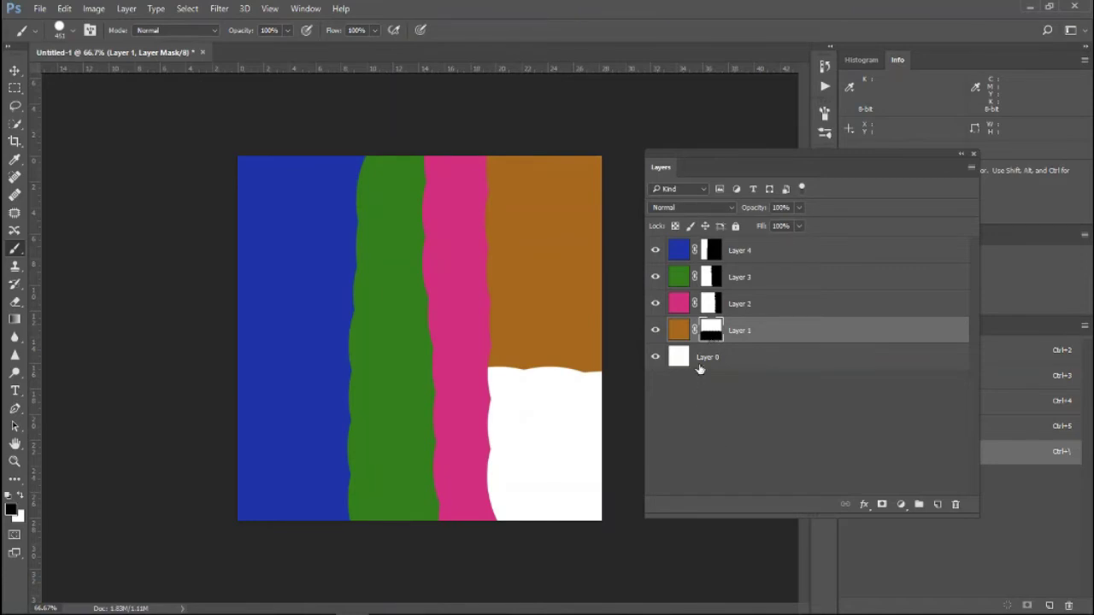
left_click(709, 252)
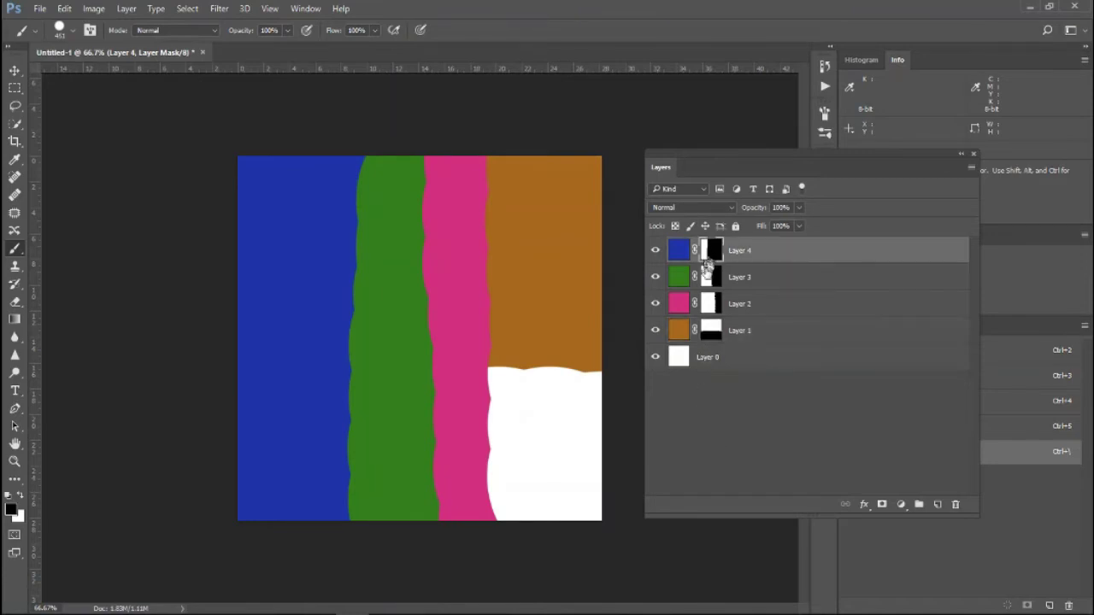
left_click(752, 339, "shift")
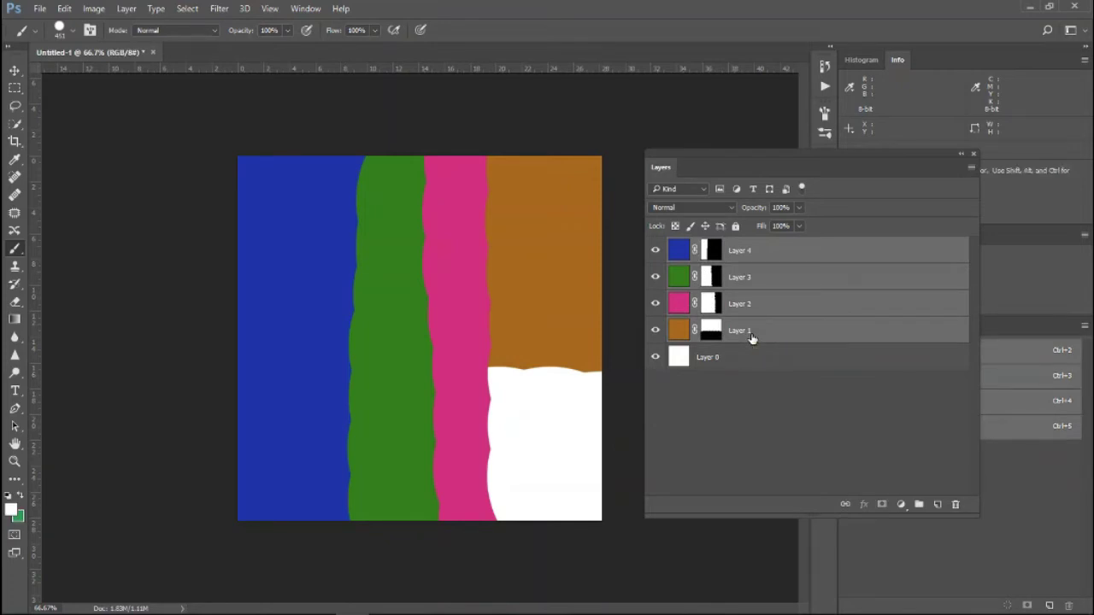
Try grouping and ungrouping the four layers with Ctrl+G and Shift+Ctrl+G.
key("ctrl+g")
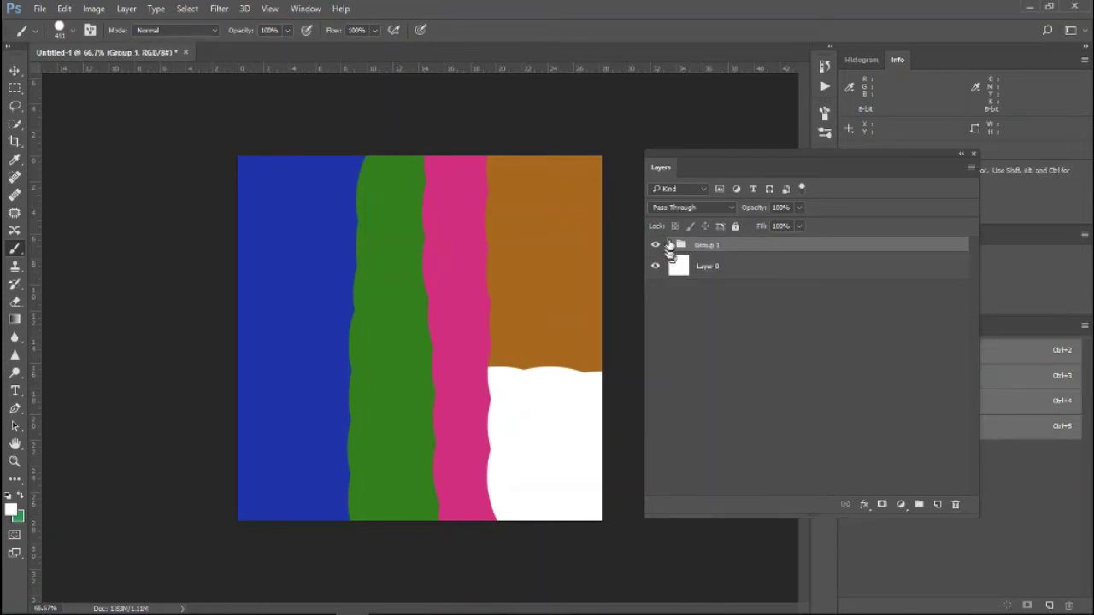
left_click(673, 246)
left_click(673, 246)
key("ctrl+shift+g")
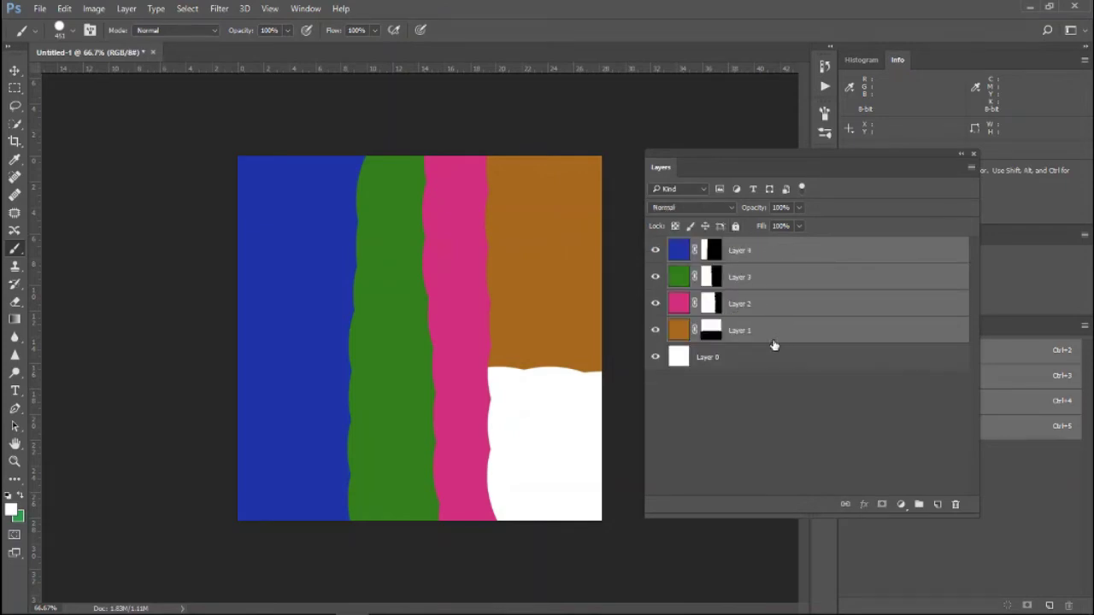
key("ctrl+g")
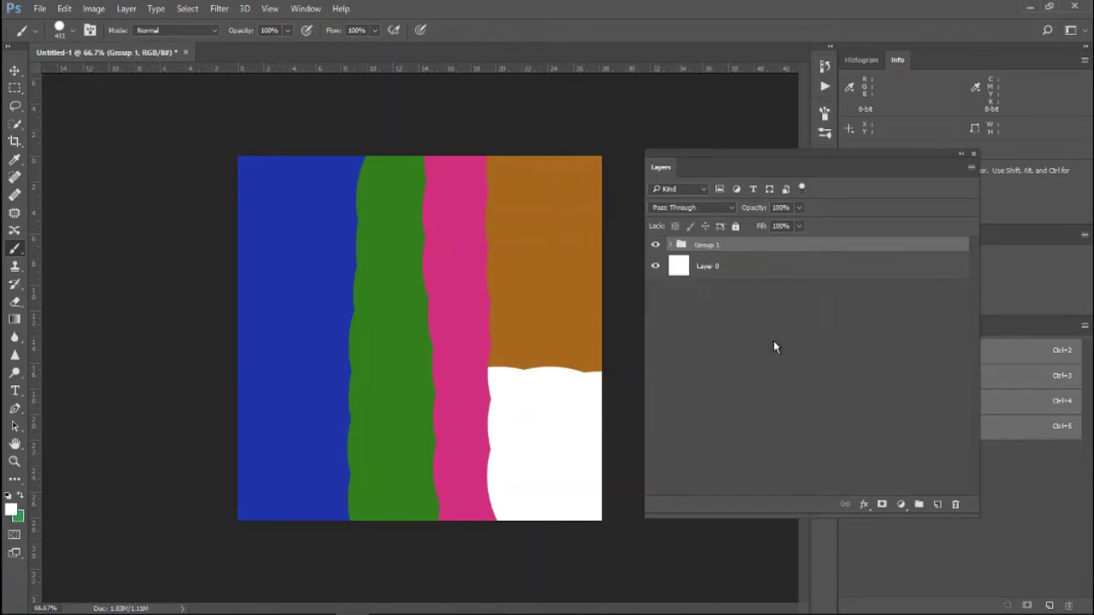
key("ctrl+shift+g")
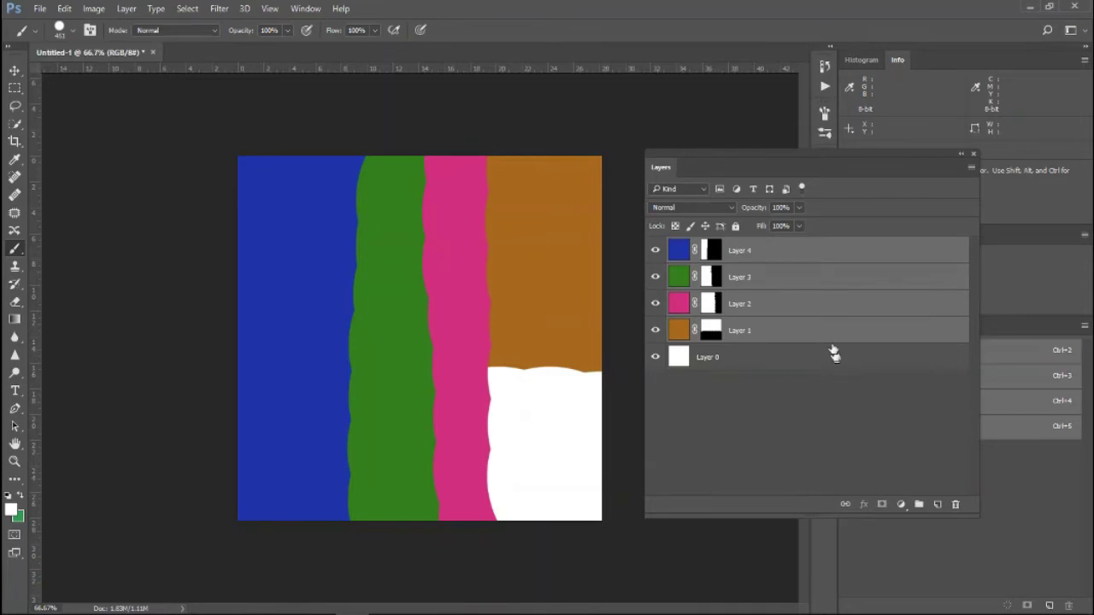
Group Layers 1–4 into Group 1 via Group from Layers, expand it, and add a mask.
right_click(795, 265)
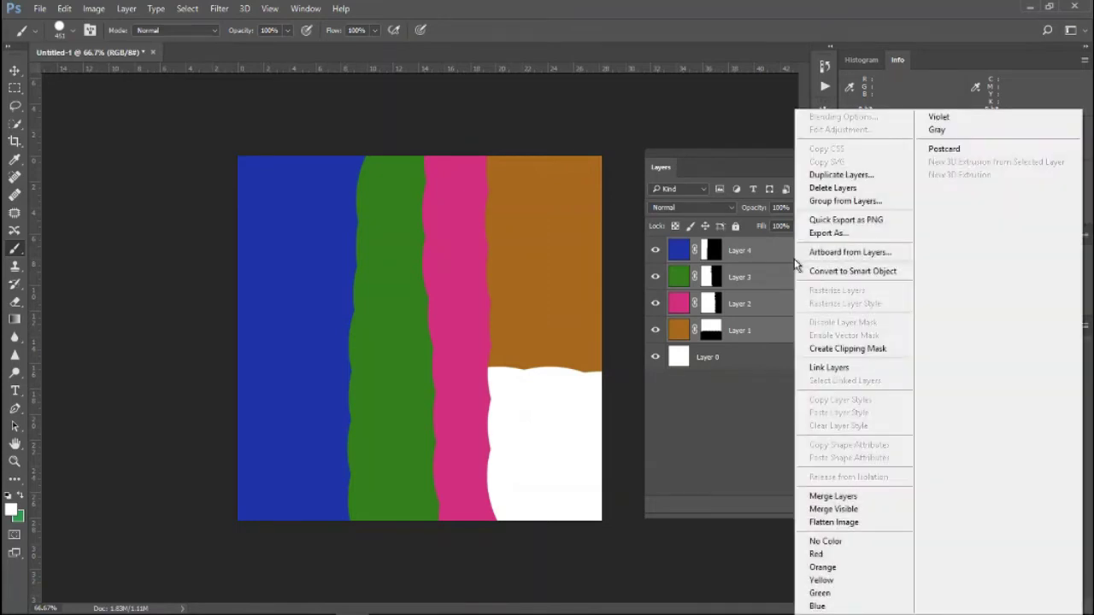
left_click(898, 205)
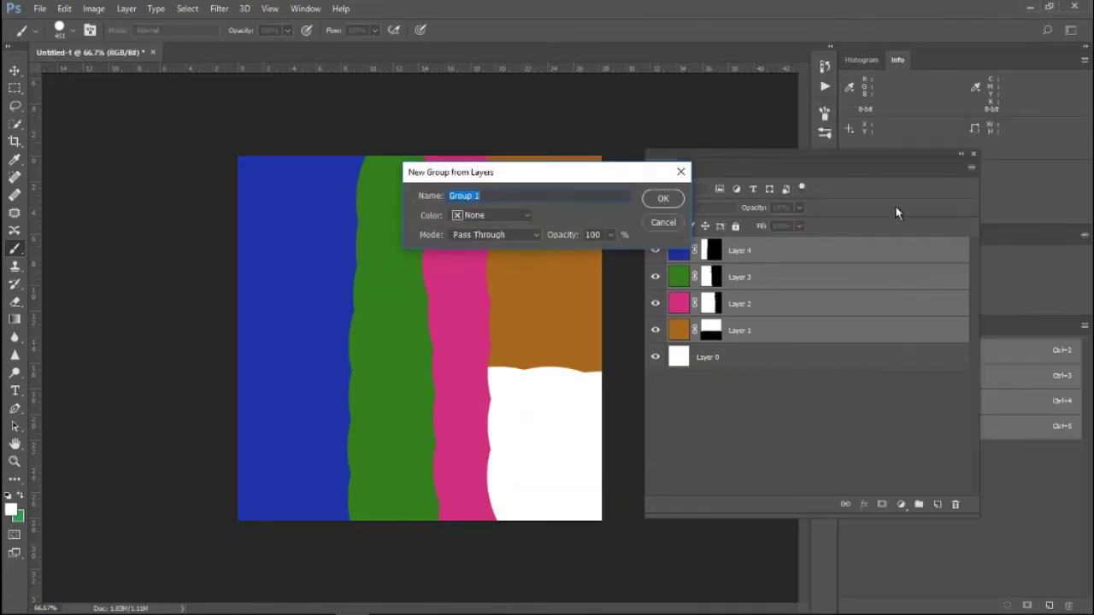
left_click(665, 199)
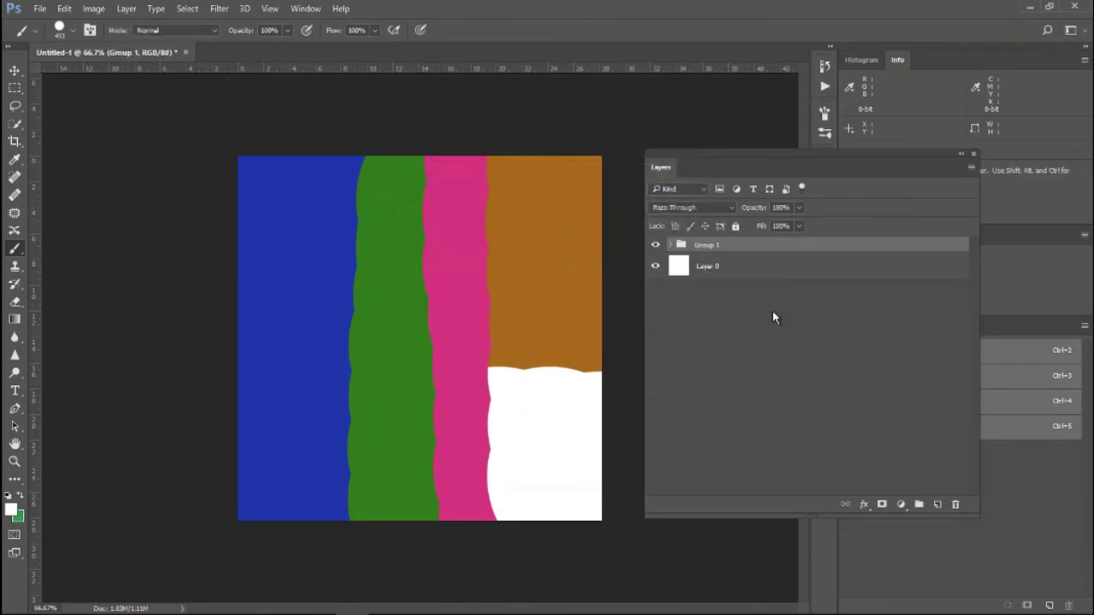
left_click(671, 246)
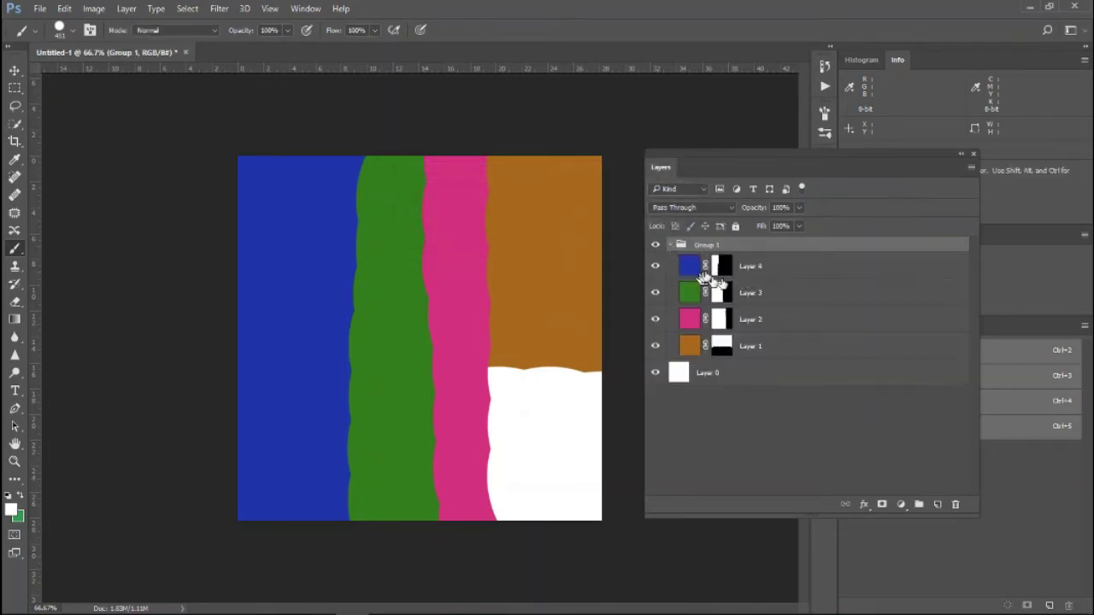
left_click(881, 505)
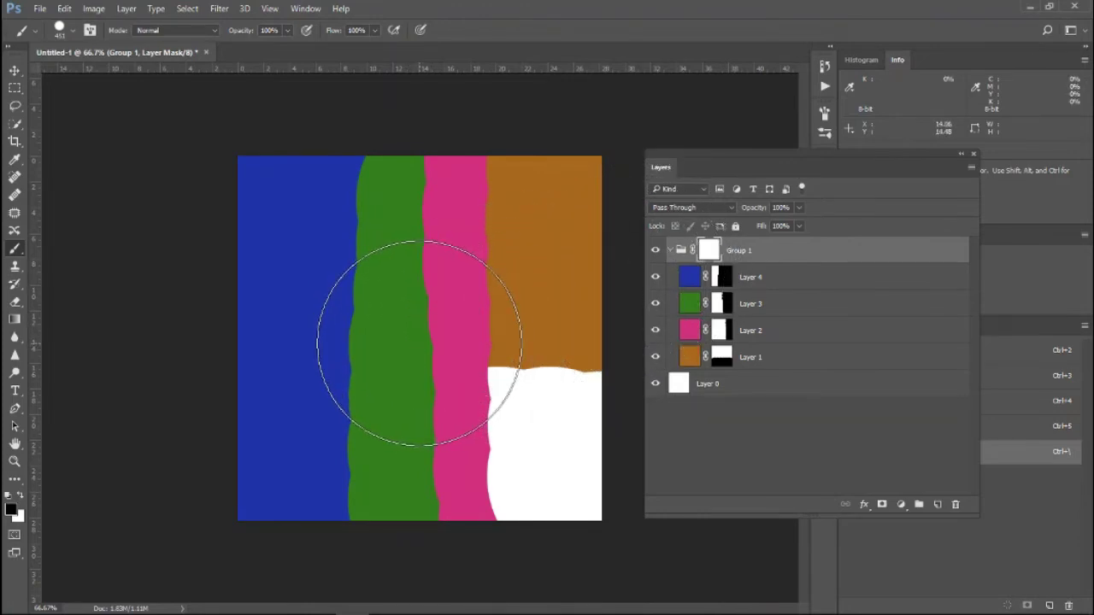
Hide a large central circle on Group 1's mask so white shows through, then drag the mask to the trash.
left_click(419, 342)
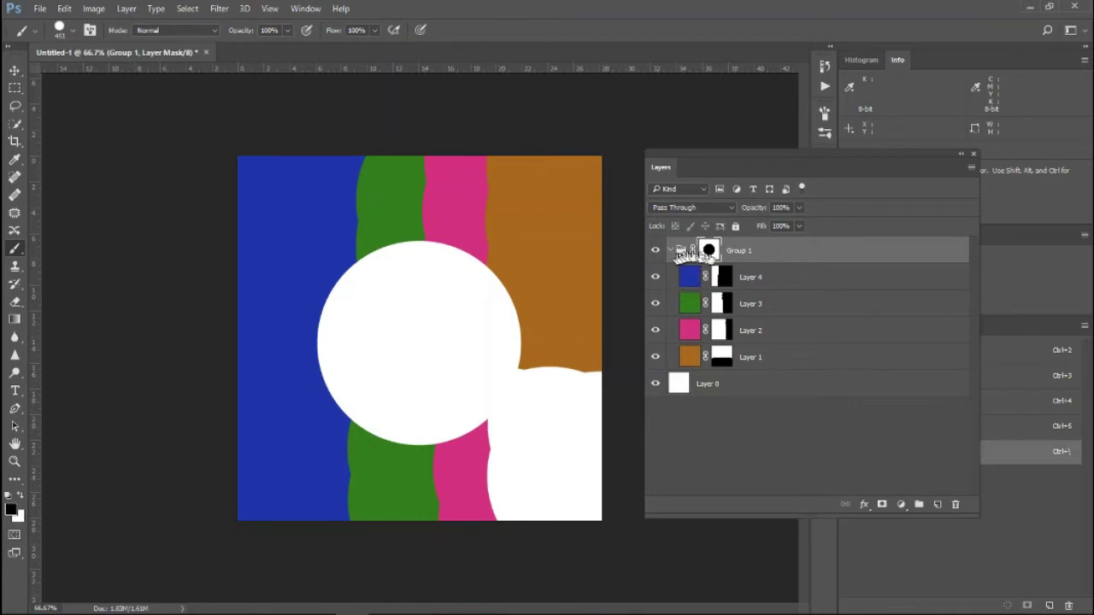
mouse_move(709, 250)
left_mouse_down()
mouse_move(806, 278)
mouse_move(705, 272)
left_mouse_up()
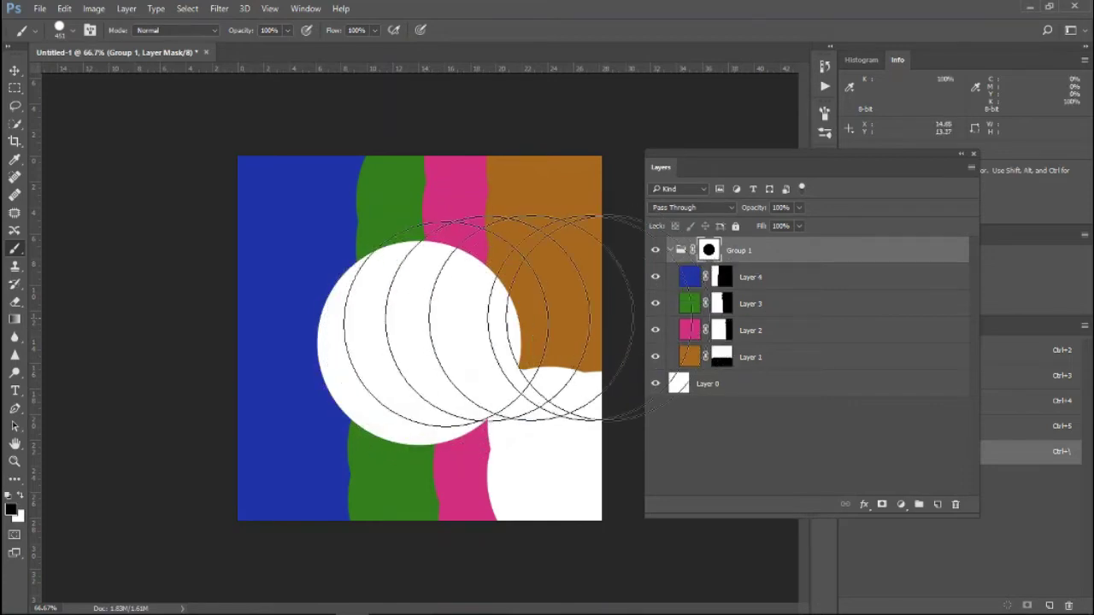
mouse_move(705, 271)
left_mouse_down()
mouse_move(716, 281)
mouse_move(709, 256)
left_mouse_up()
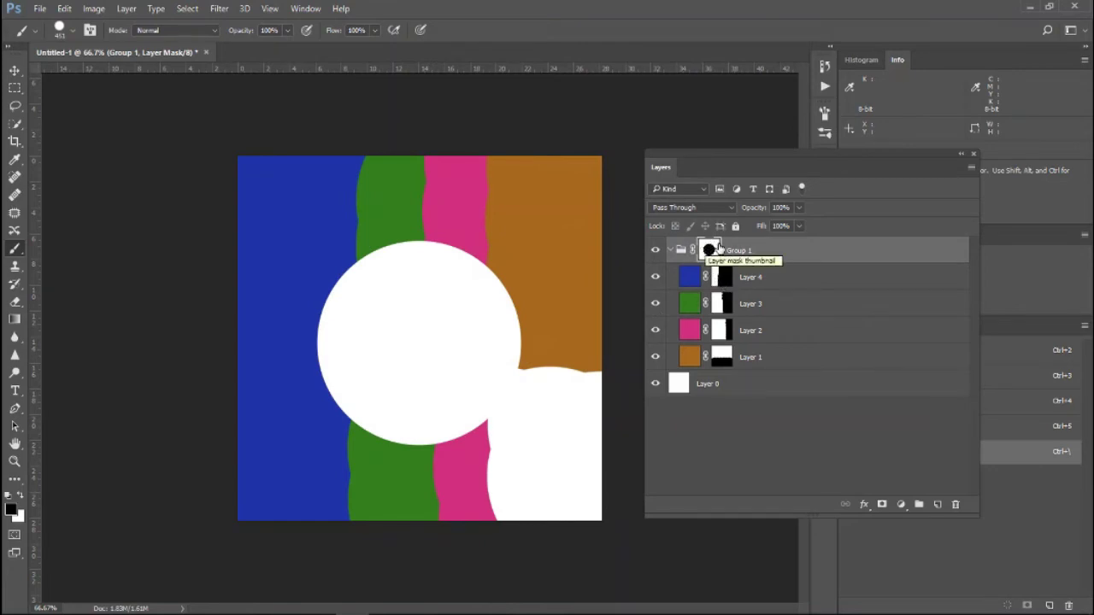
left_click_drag(709, 251, 956, 504)
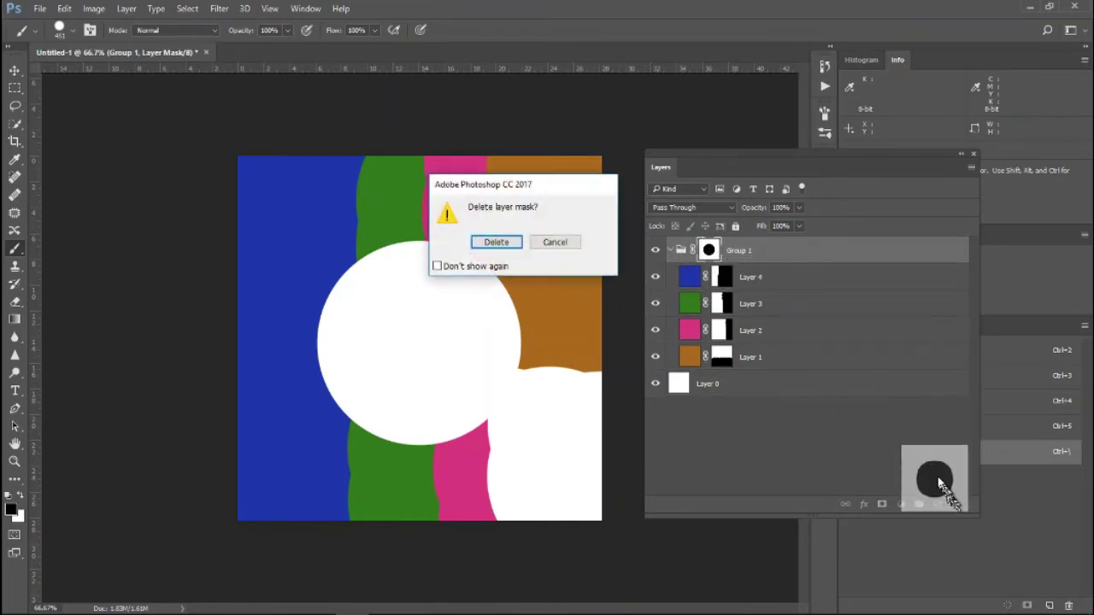
Confirm deleting Group 1's mask and ungroup it so Layers 1–4 stand separately.
left_click(497, 243)
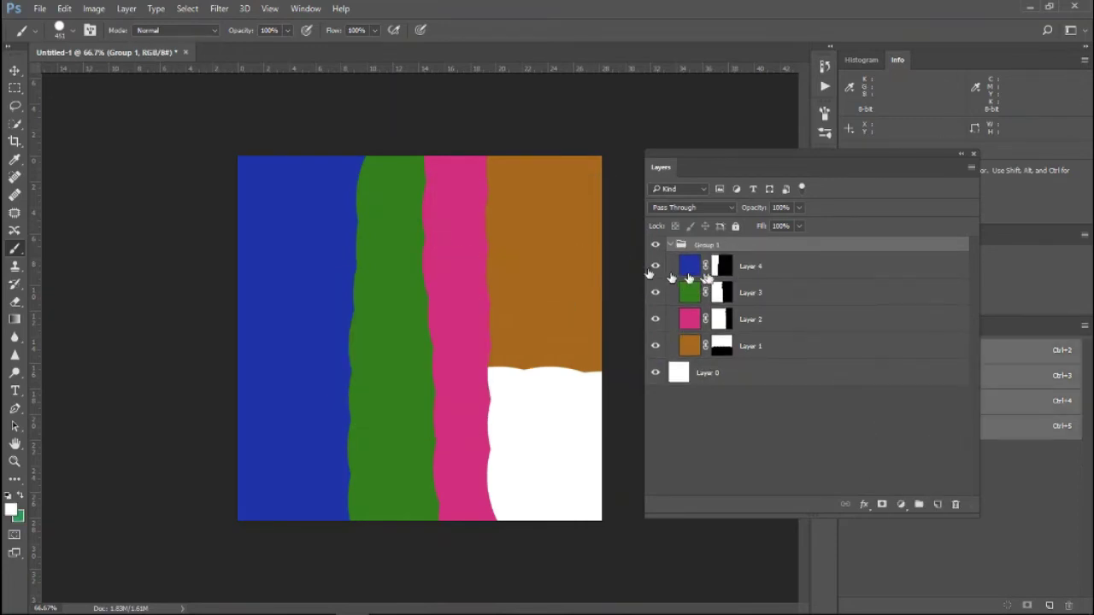
right_click(739, 247)
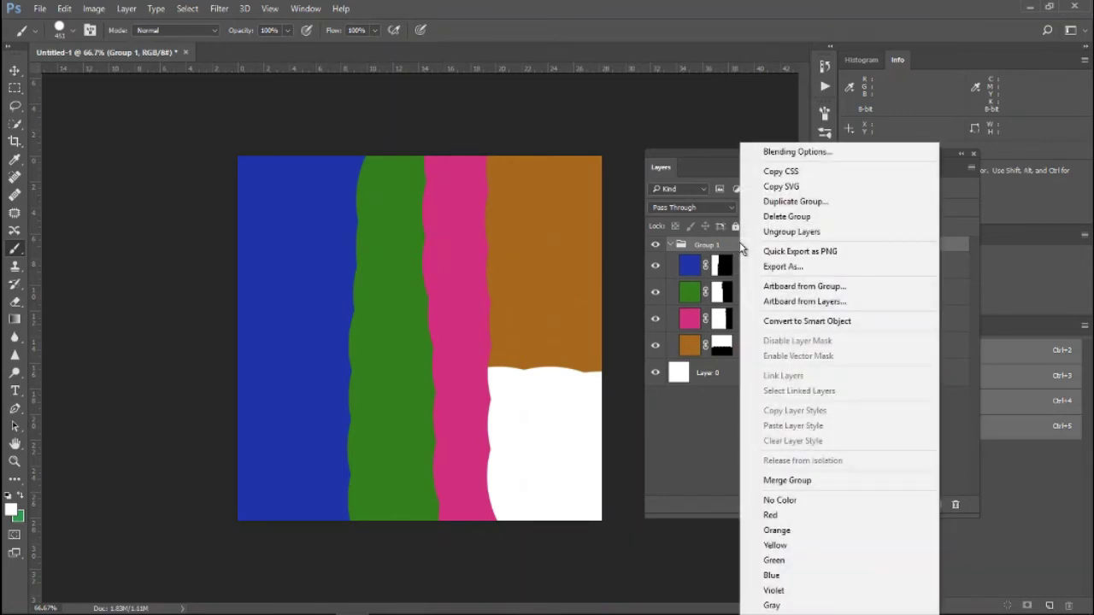
left_click(834, 234)
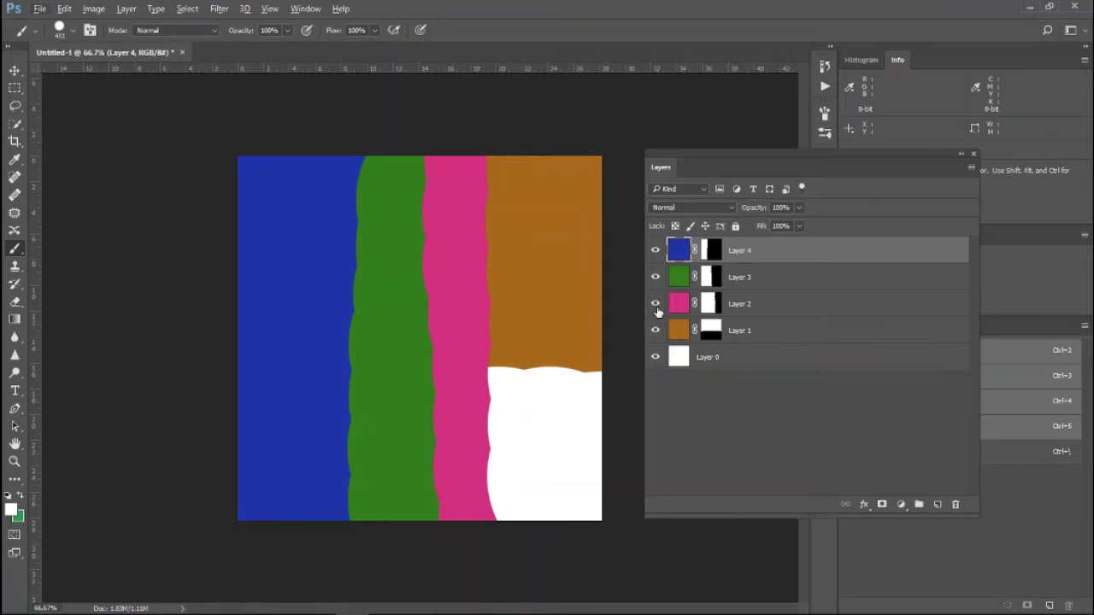
left_click(655, 304, "alt")
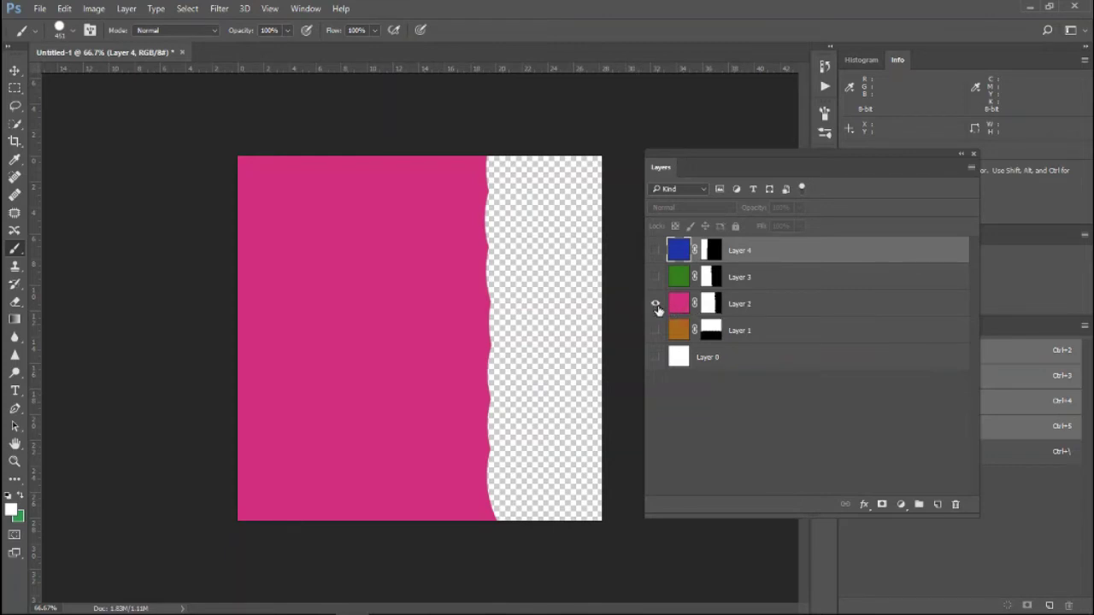
left_click(655, 304, "alt")
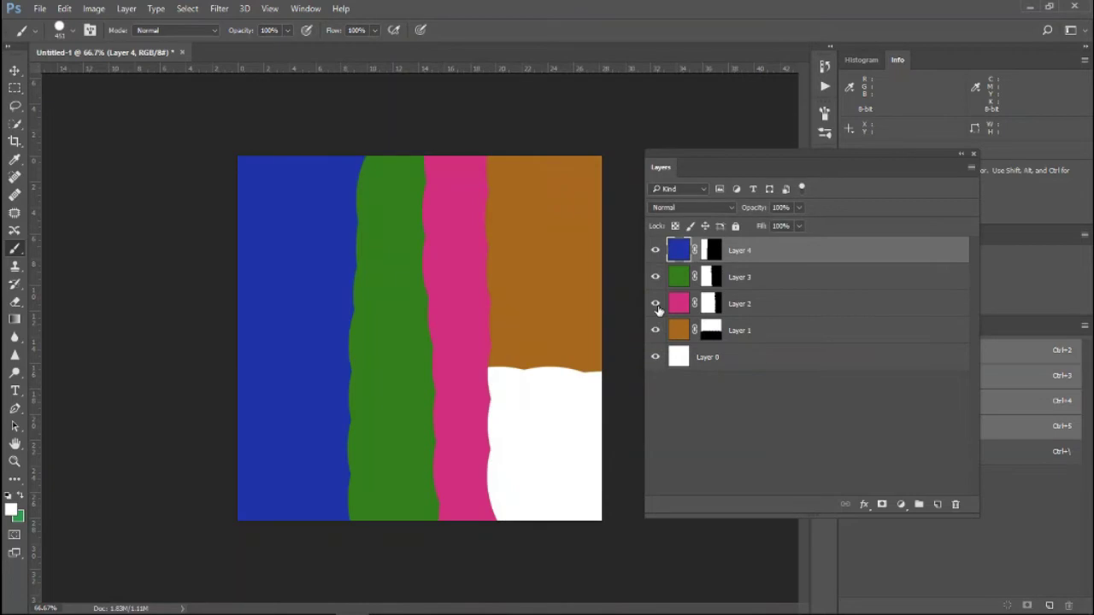
left_click(655, 304, "alt")
left_click_drag(656, 250, 658, 391)
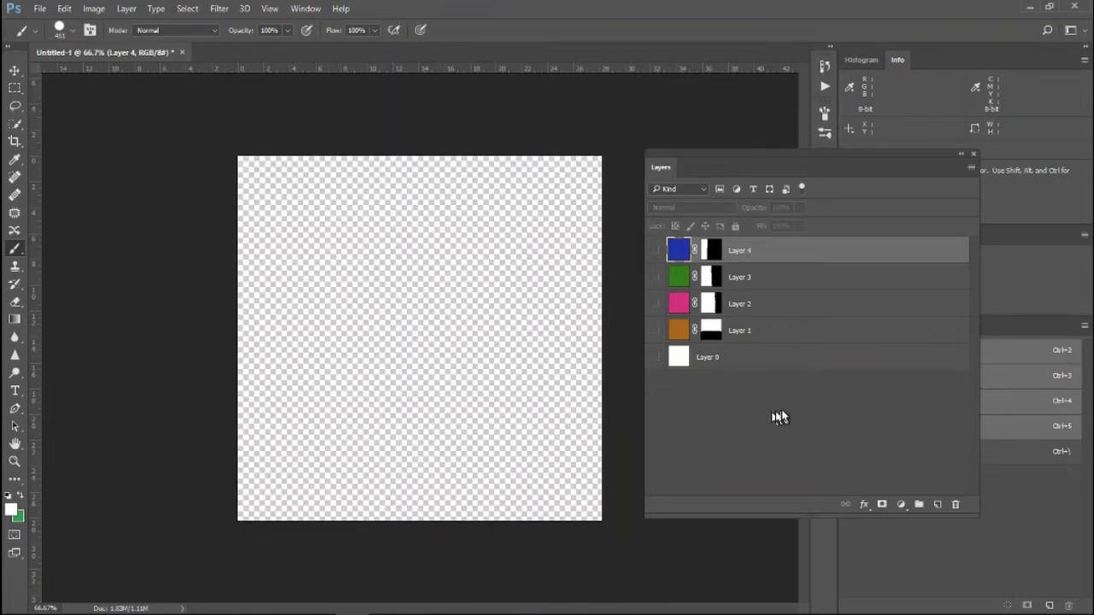
left_click(655, 357)
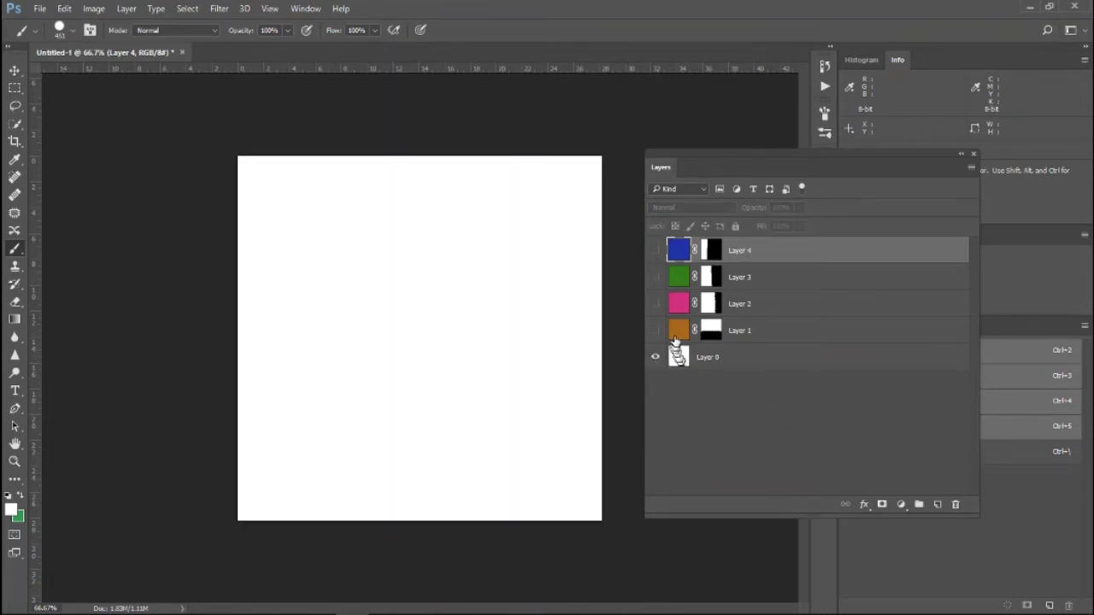
left_click(657, 358)
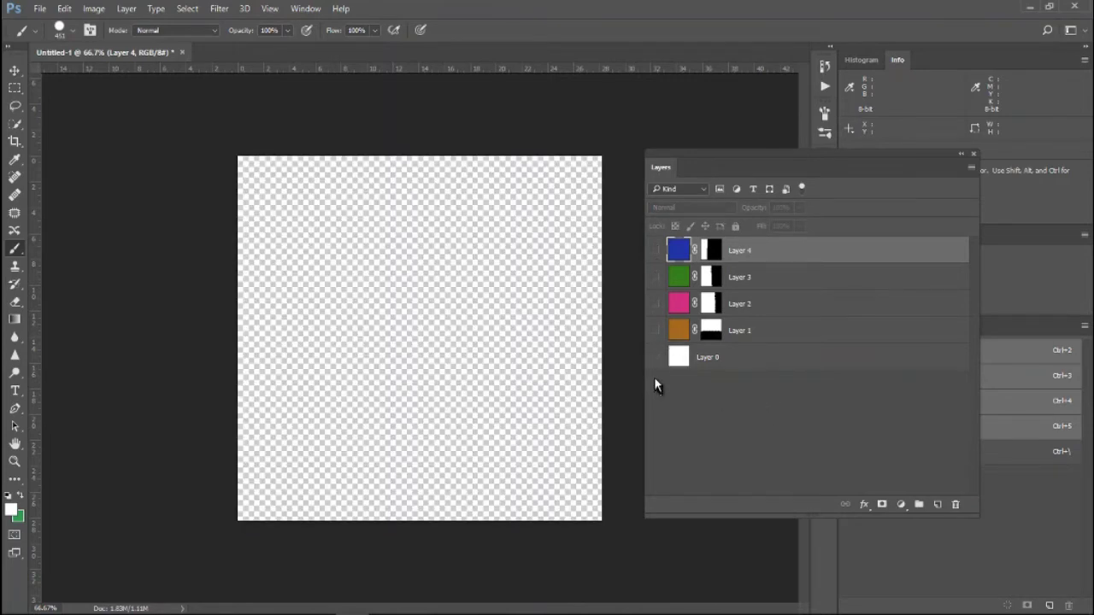
left_click(658, 377)
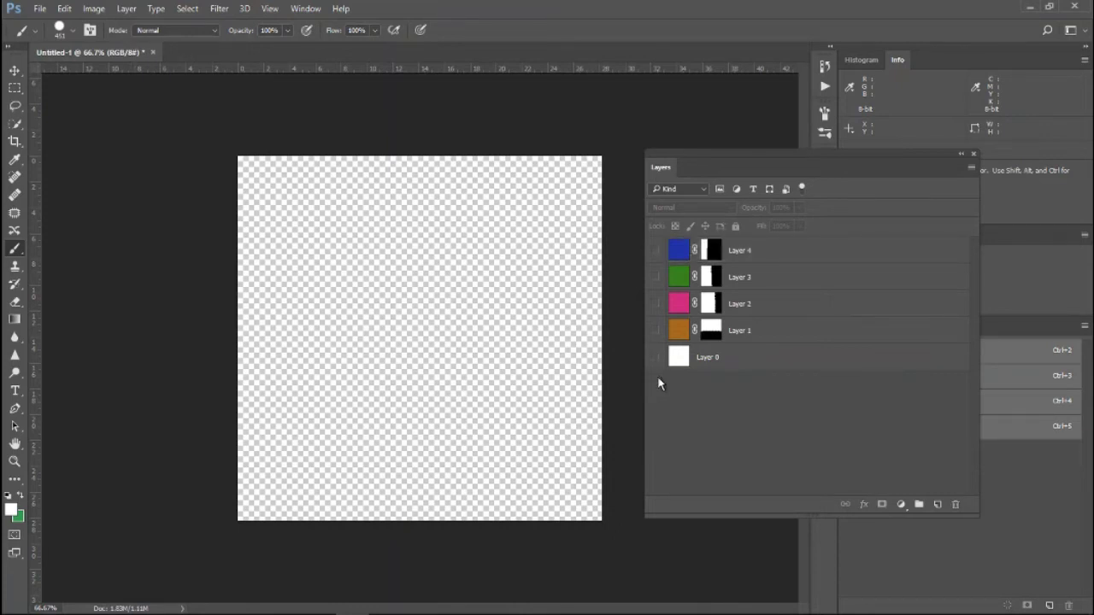
left_click_drag(655, 357, 656, 250)
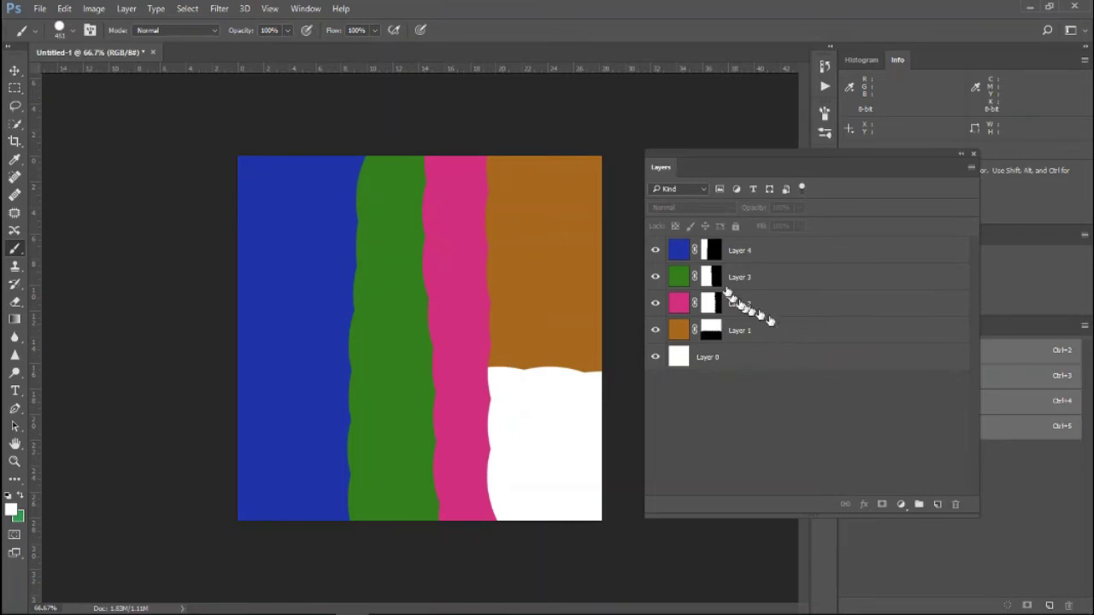
Group Layer 4 and Layer 3 into Group 1 and give the group a white mask.
left_click(759, 256)
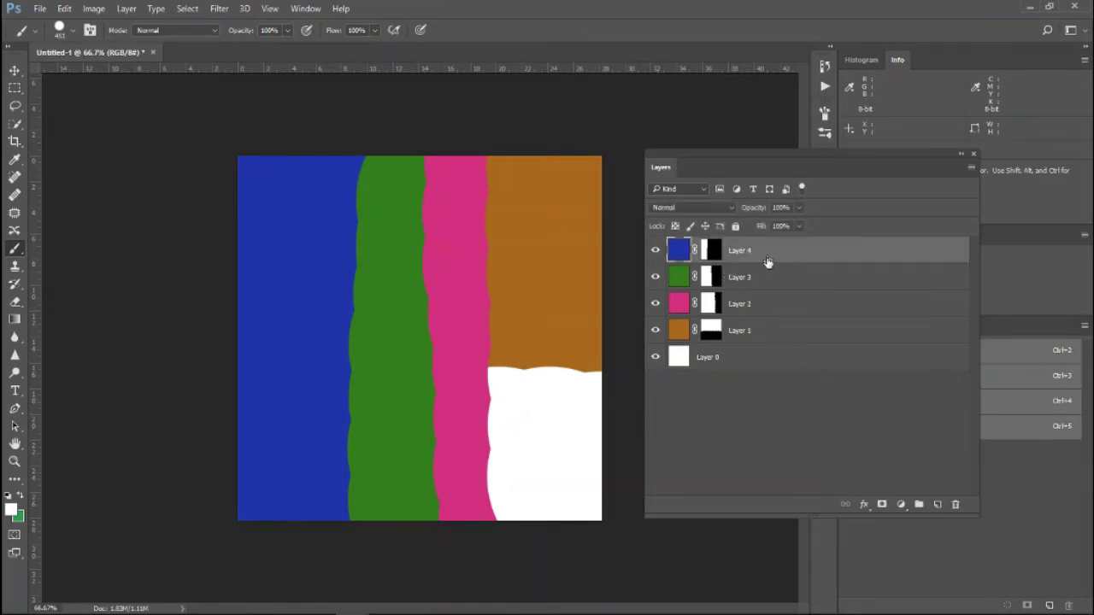
left_click(768, 278, "shift")
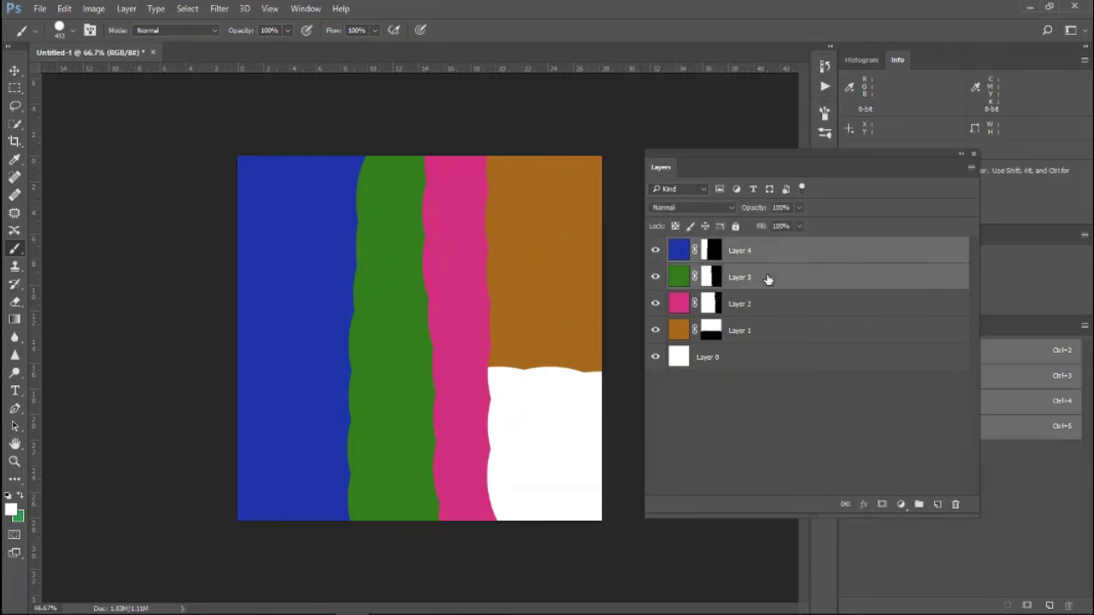
key("ctrl+g")
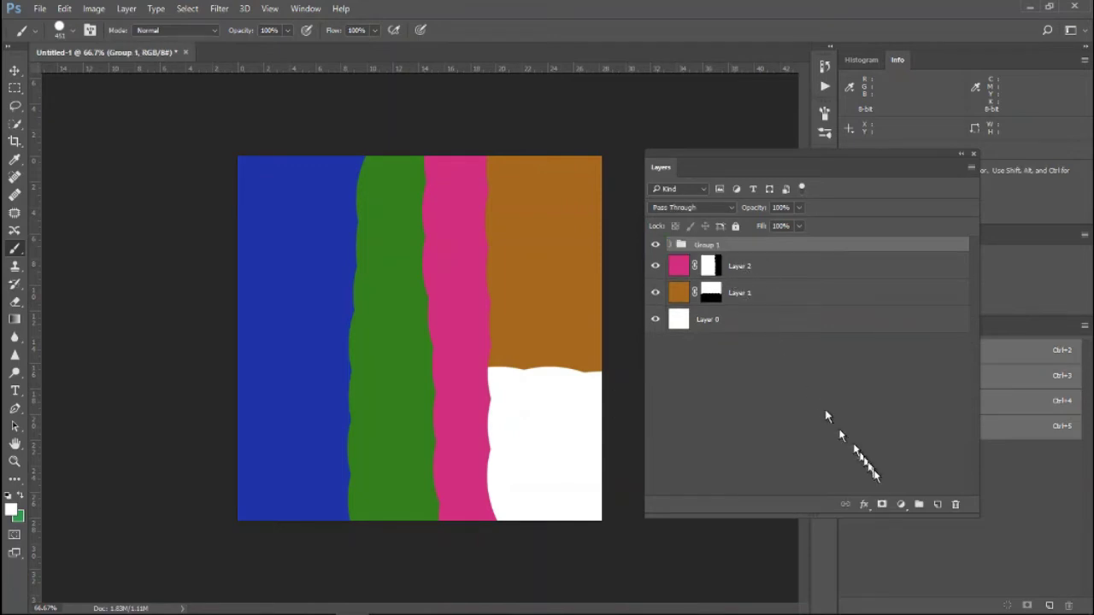
left_click(882, 504)
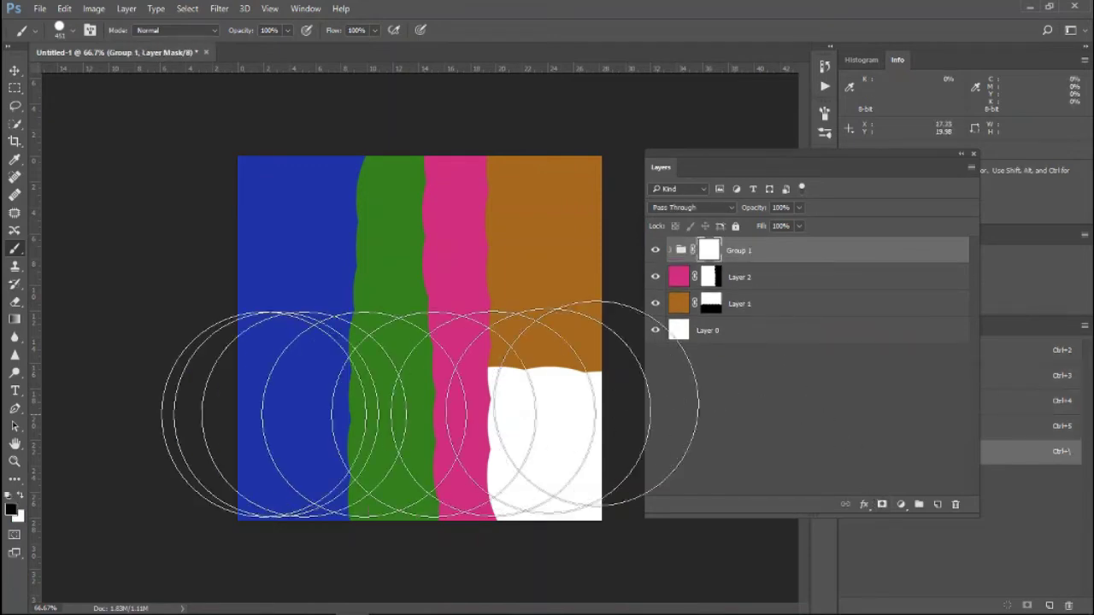
Draw a bottom-to-top gradient on Group 1's mask to fade the blue and green bands.
left_click(14, 321)
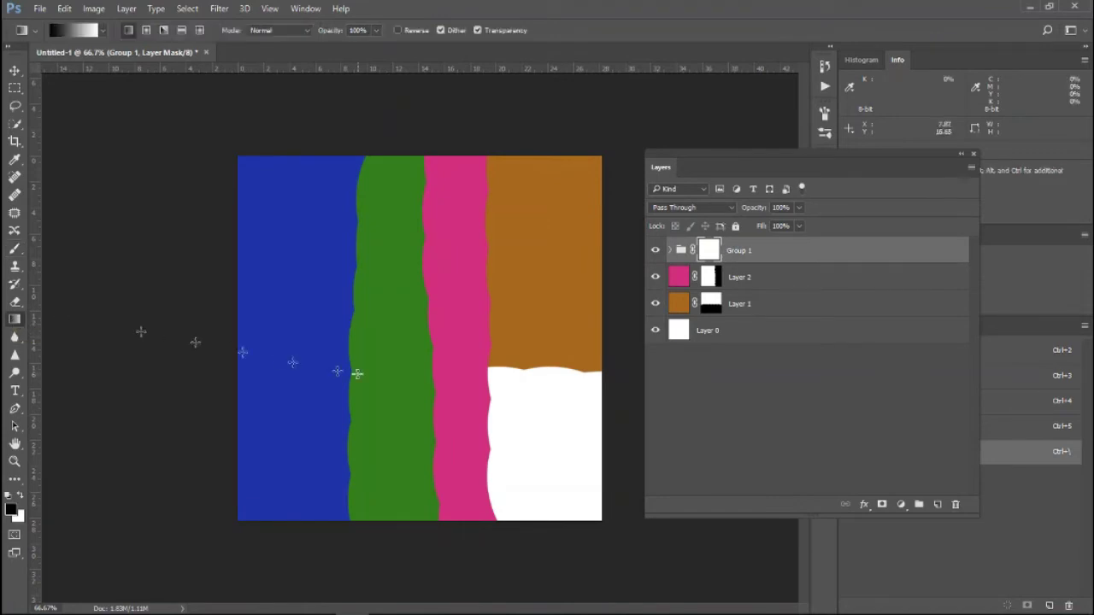
mouse_move(375, 390)
left_mouse_down()
mouse_move(413, 431)
mouse_move(415, 453)
left_mouse_up()
left_click_drag(413, 518, 413, 161)
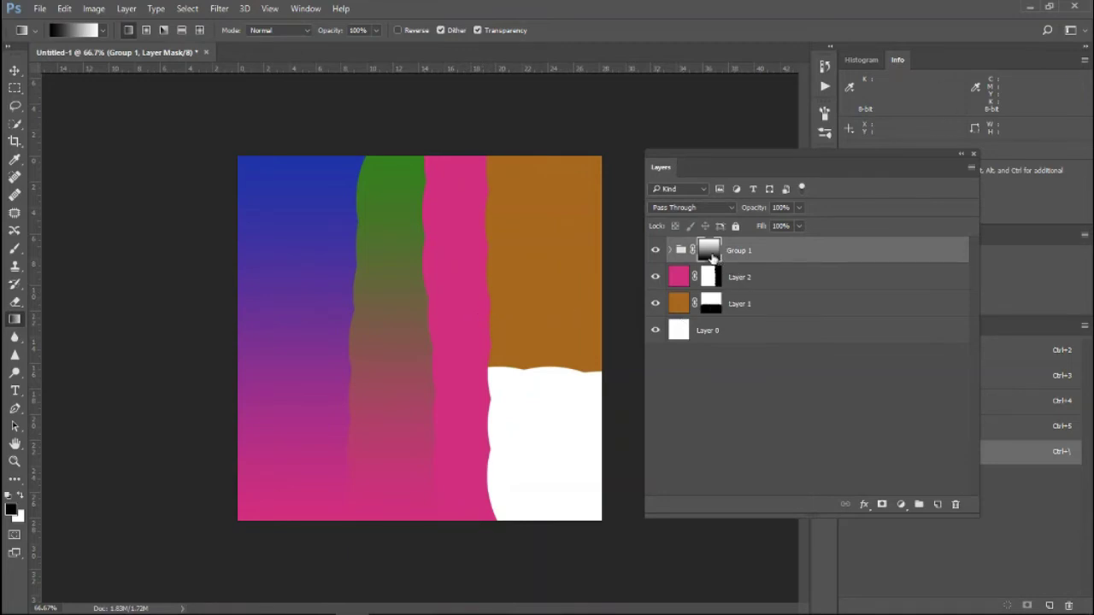
Preview the gradient mask on its own, return to the composite, then drag the mask to the trash.
left_click(711, 250, "alt")
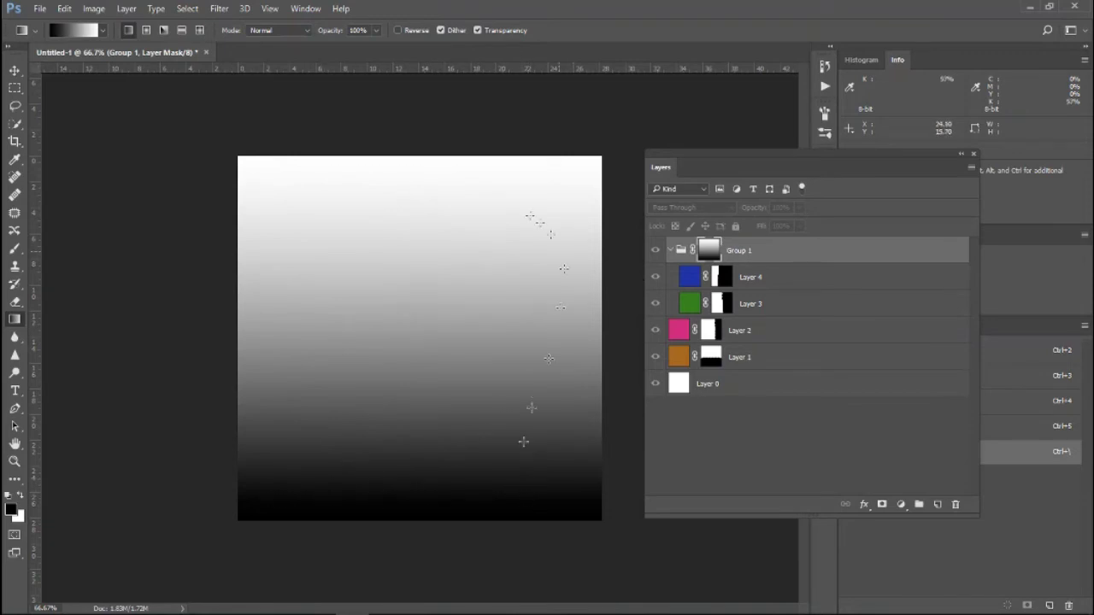
left_click(671, 250)
left_click(671, 250)
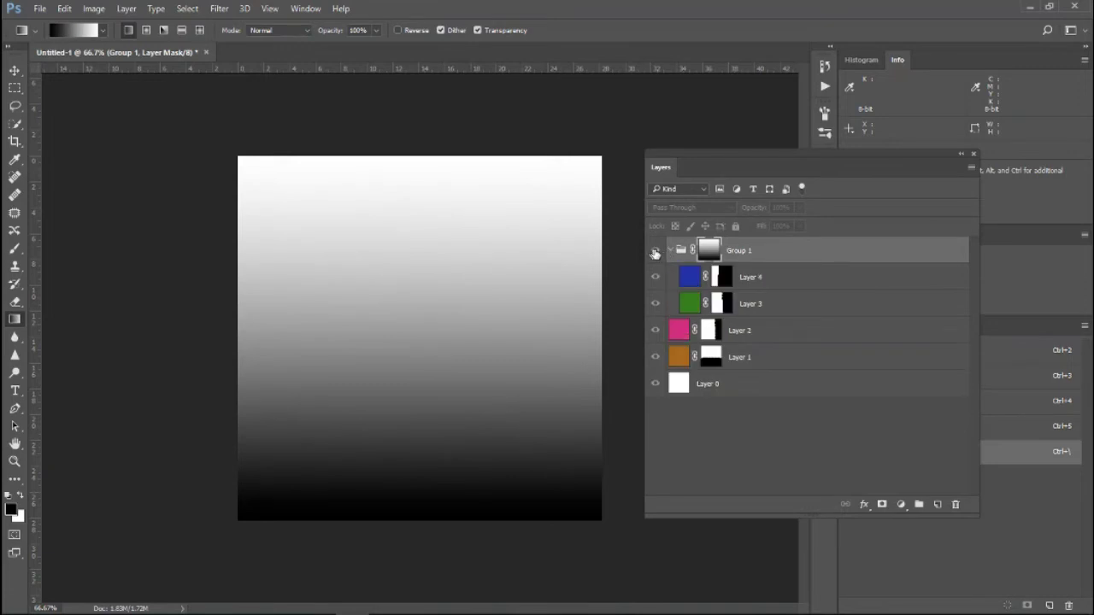
left_click(710, 250, "alt")
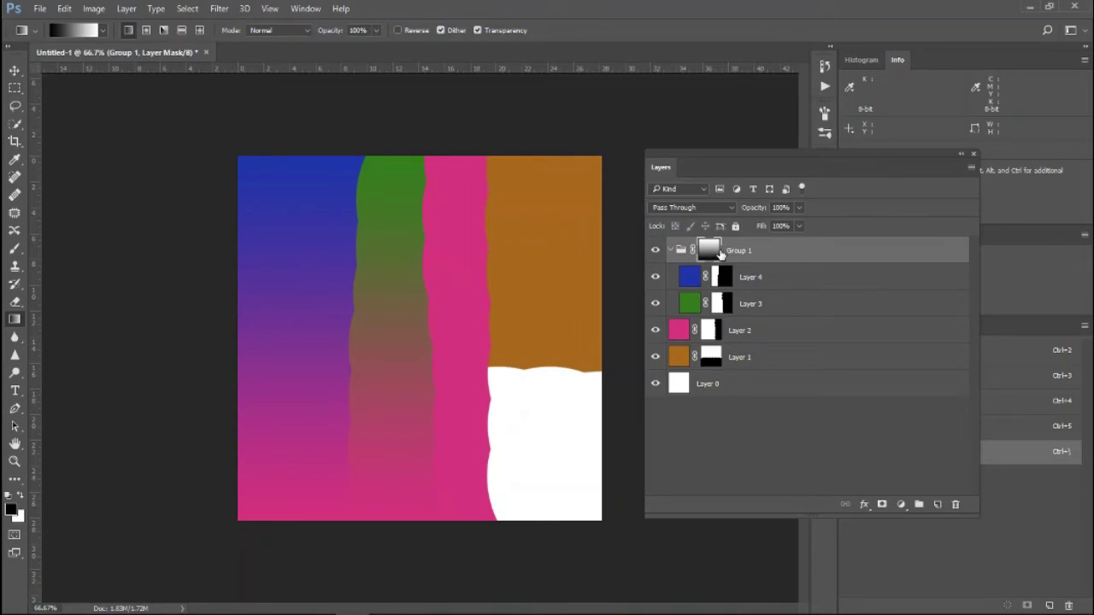
left_click_drag(719, 254, 955, 504)
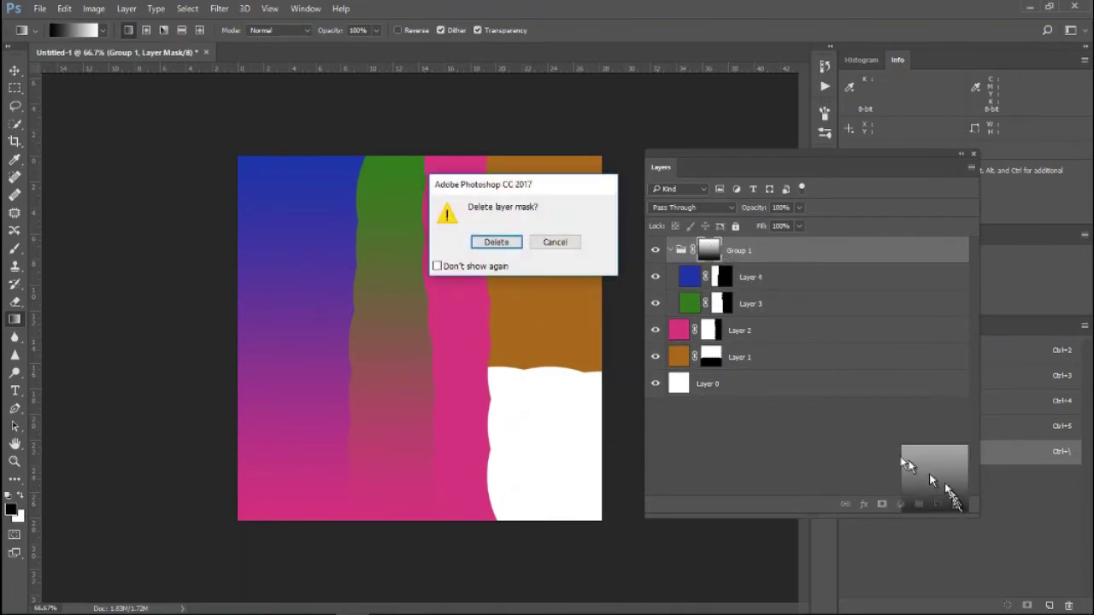
Confirm deleting the gradient mask and ungroup Group 1, freeing Layers 3 and 4.
left_click(511, 242)
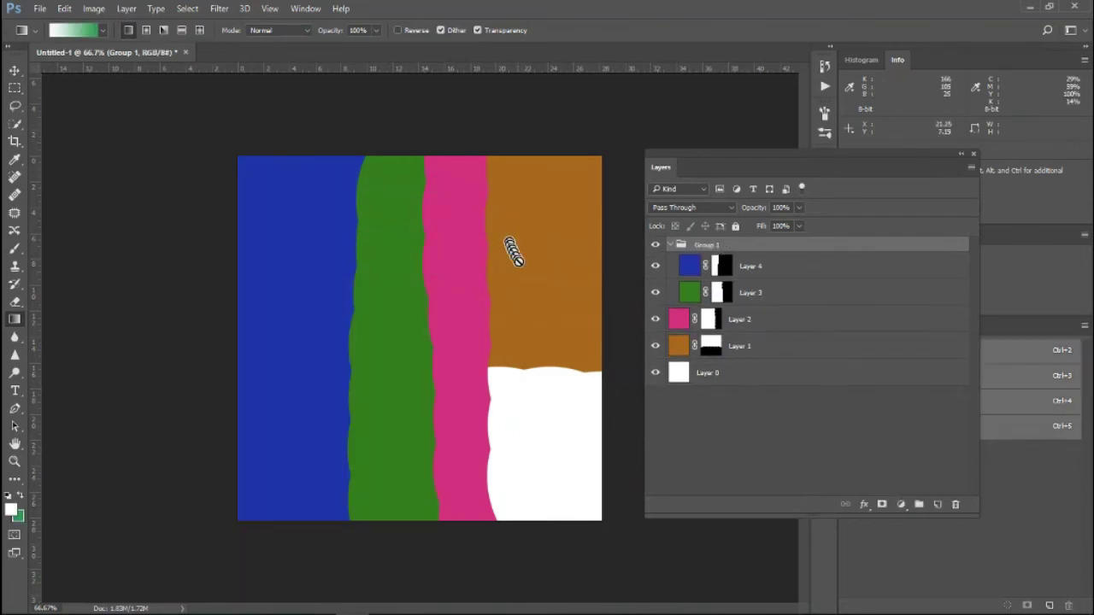
right_click(765, 246)
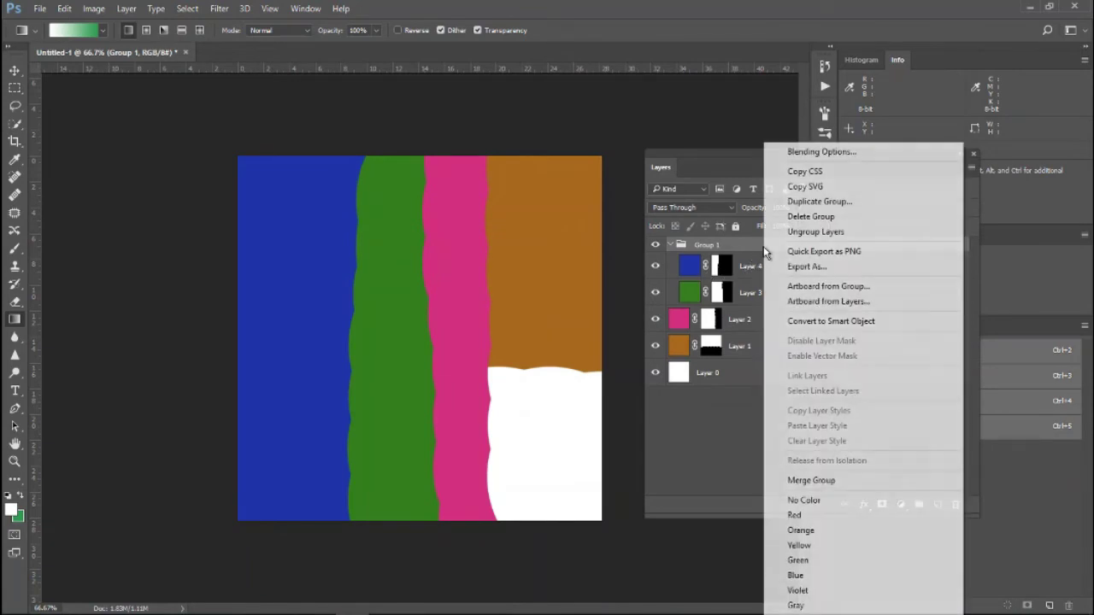
left_click(850, 234)
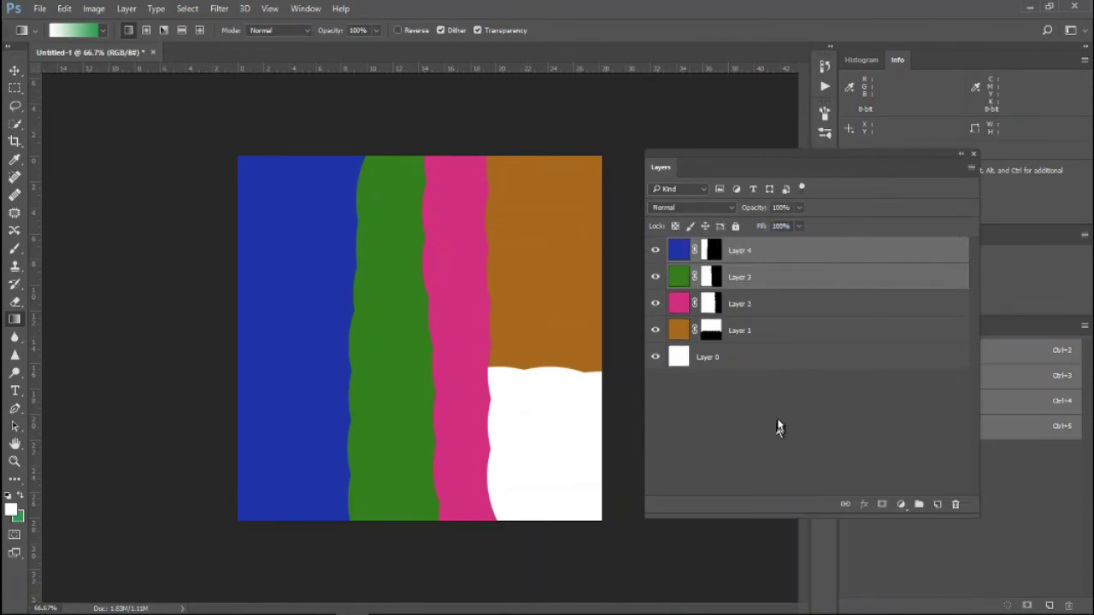
left_click(777, 281)
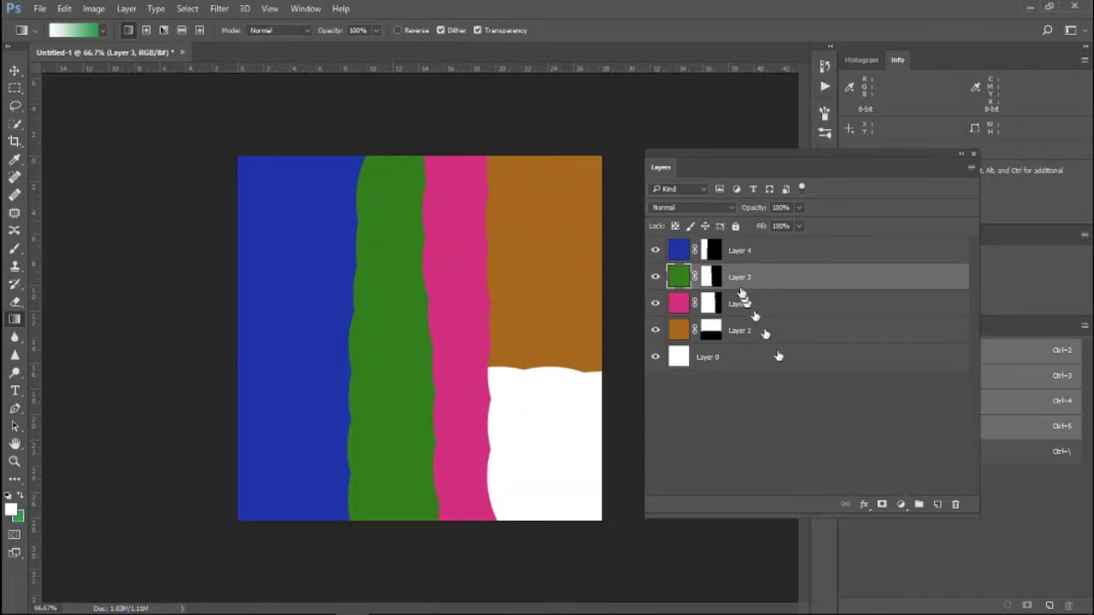
left_click(902, 505)
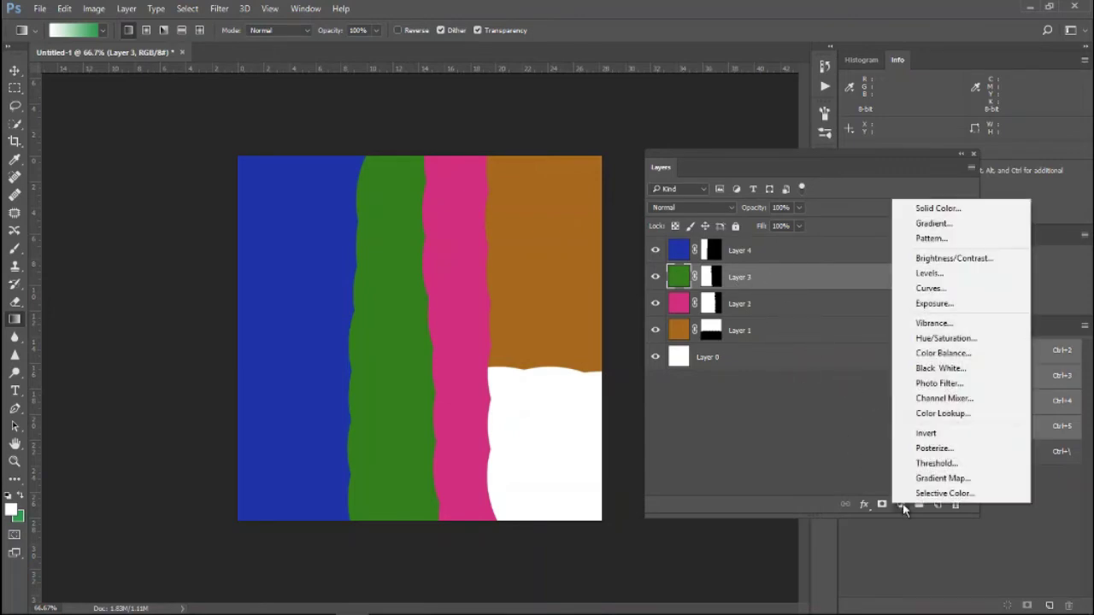
left_click(977, 283)
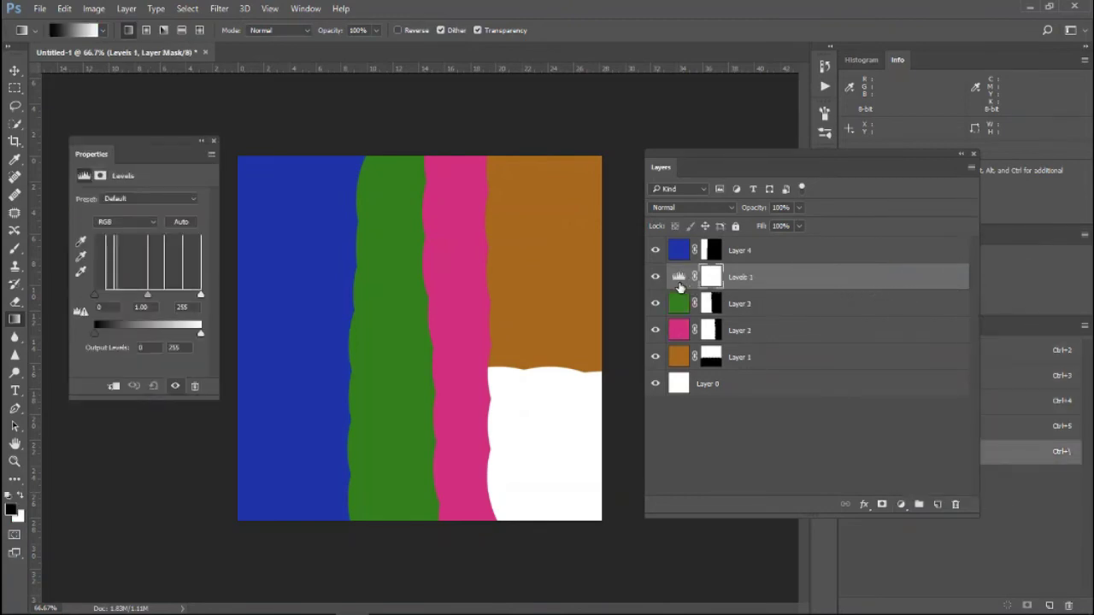
left_click(682, 287, "alt")
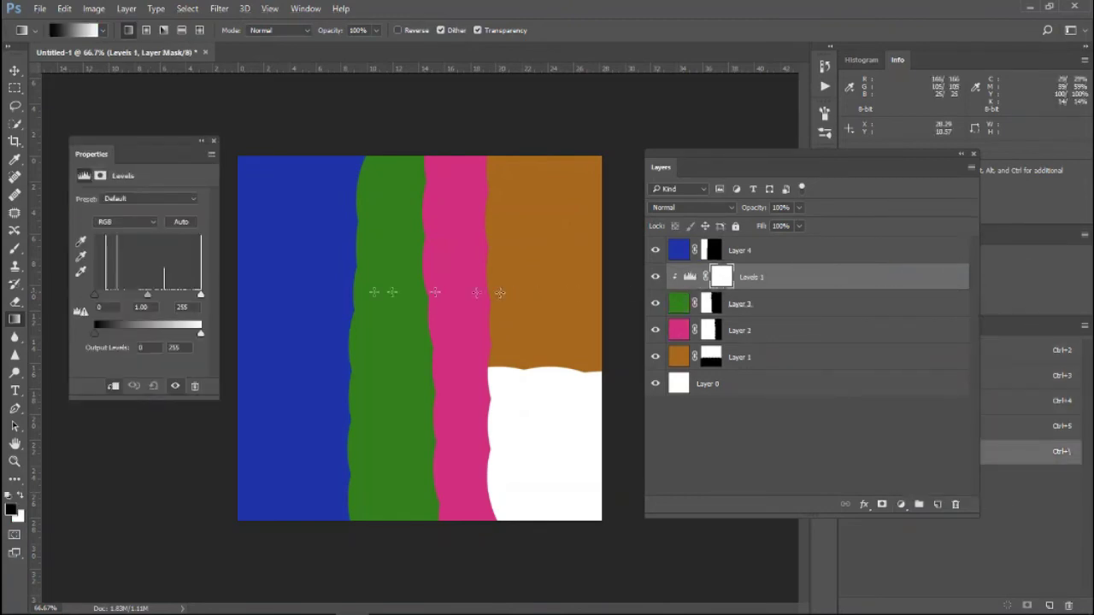
left_click_drag(145, 299, 139, 297)
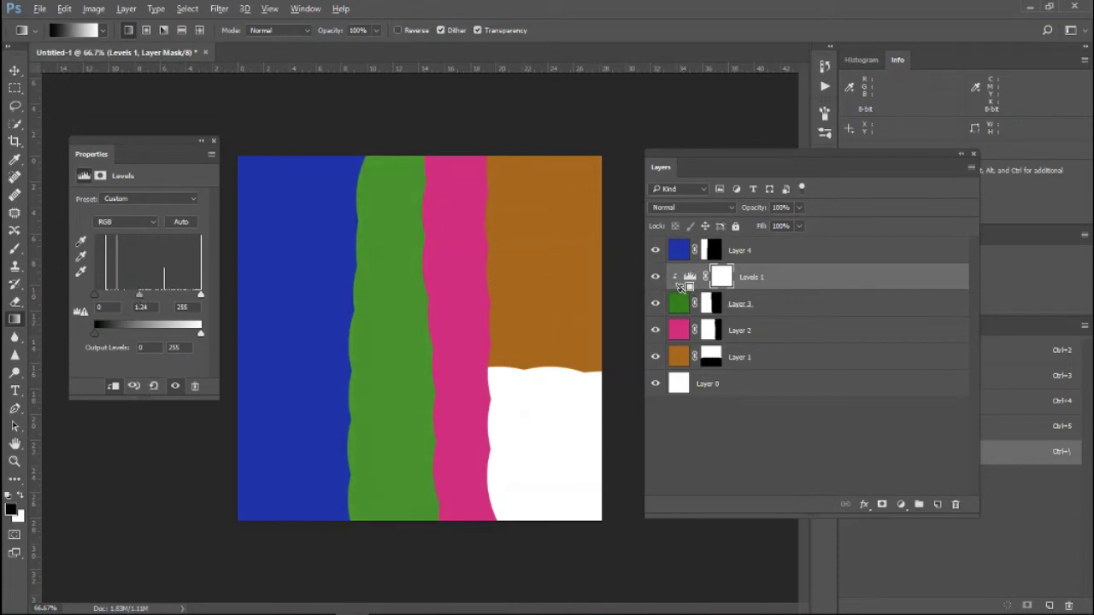
left_click(679, 286, "alt")
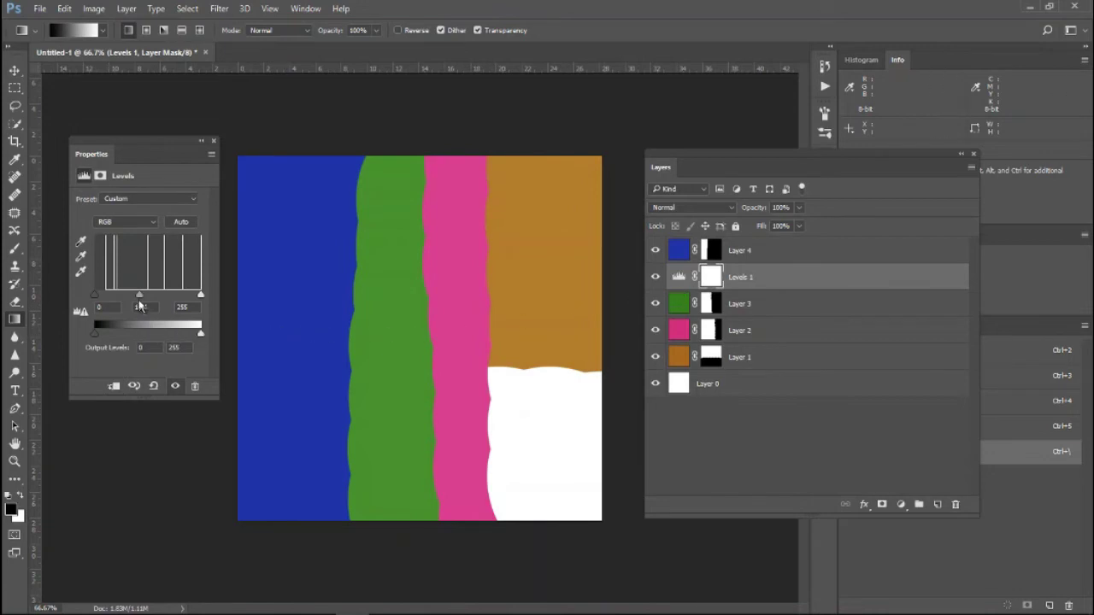
mouse_move(140, 298)
left_mouse_down()
mouse_move(125, 302)
mouse_move(147, 304)
mouse_move(129, 304)
left_mouse_up()
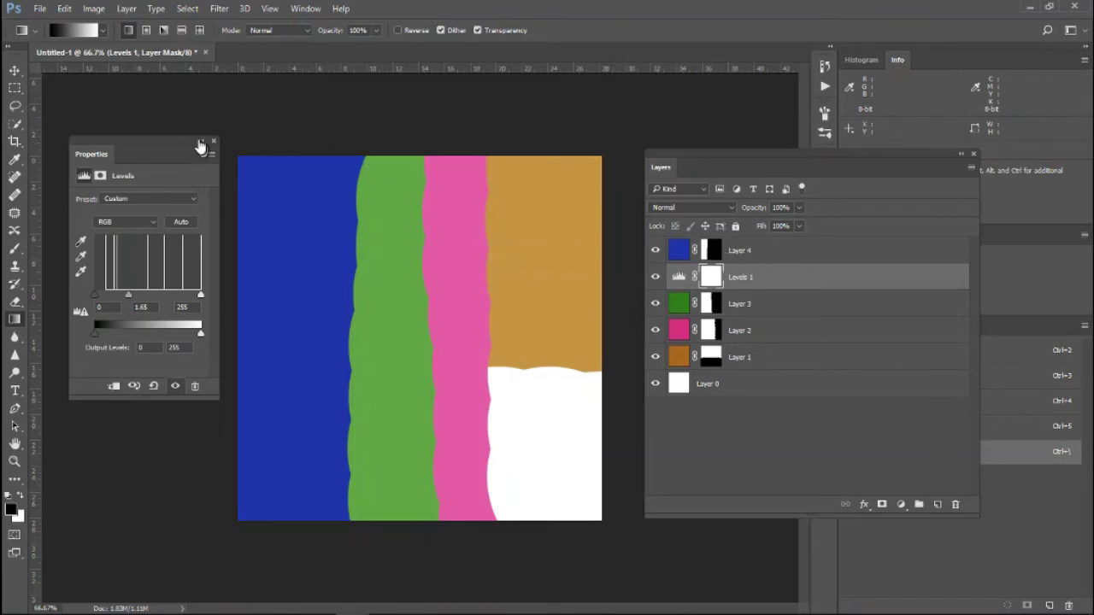
left_click(201, 144)
mouse_move(830, 283)
left_mouse_down()
mouse_move(897, 361)
mouse_move(952, 502)
left_mouse_up()
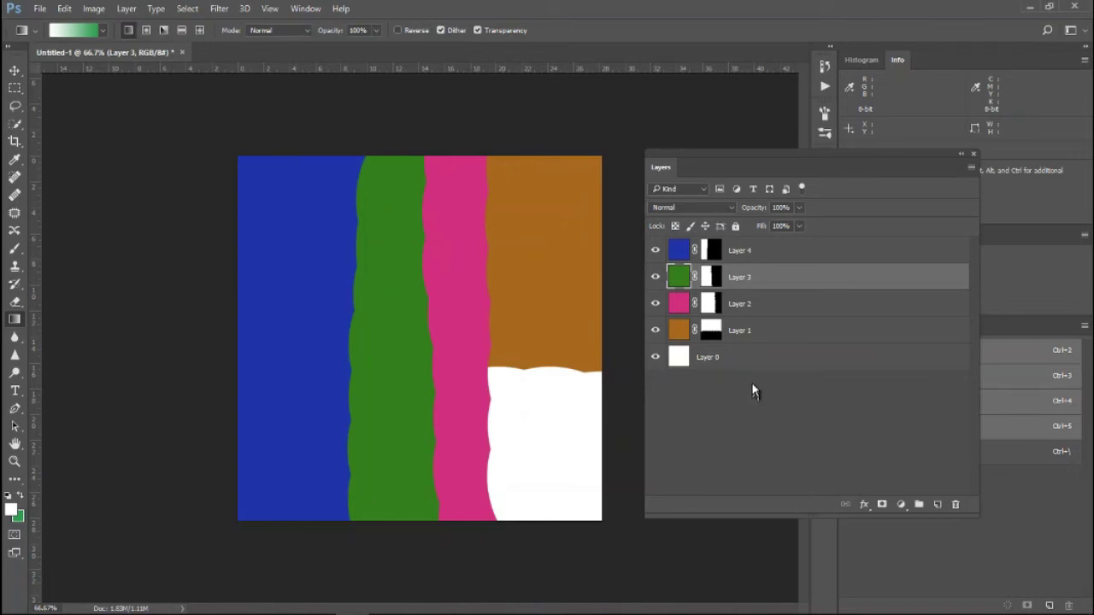
left_click_drag(711, 331, 732, 277)
left_click_drag(735, 280, 770, 313)
left_click_drag(771, 304, 675, 349)
mouse_move(675, 349)
left_mouse_down()
mouse_move(655, 287)
mouse_move(743, 367)
left_mouse_up()
left_click_drag(742, 366, 748, 329)
left_click_drag(678, 277, 659, 254)
left_click(656, 250)
left_click(655, 277)
left_click(656, 251)
left_click(656, 277)
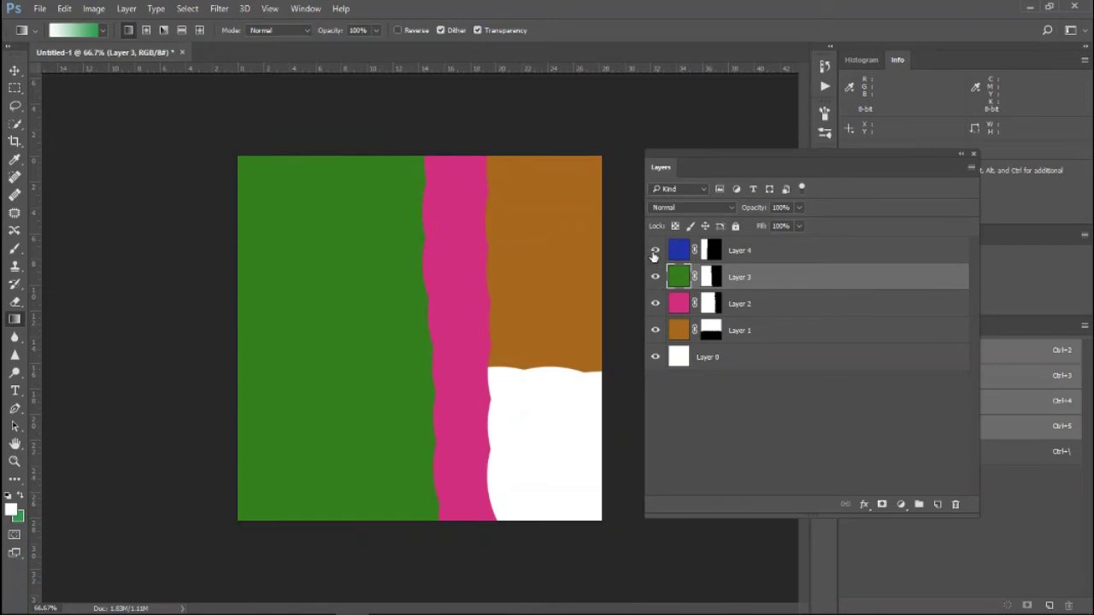
left_click(656, 251)
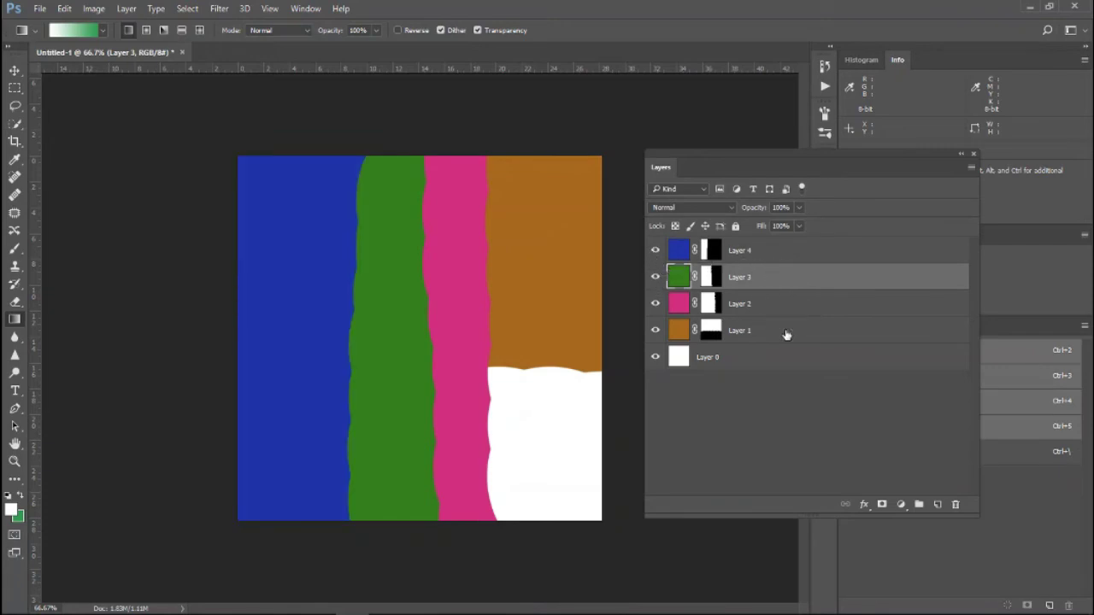
left_click_drag(787, 335, 379, 291)
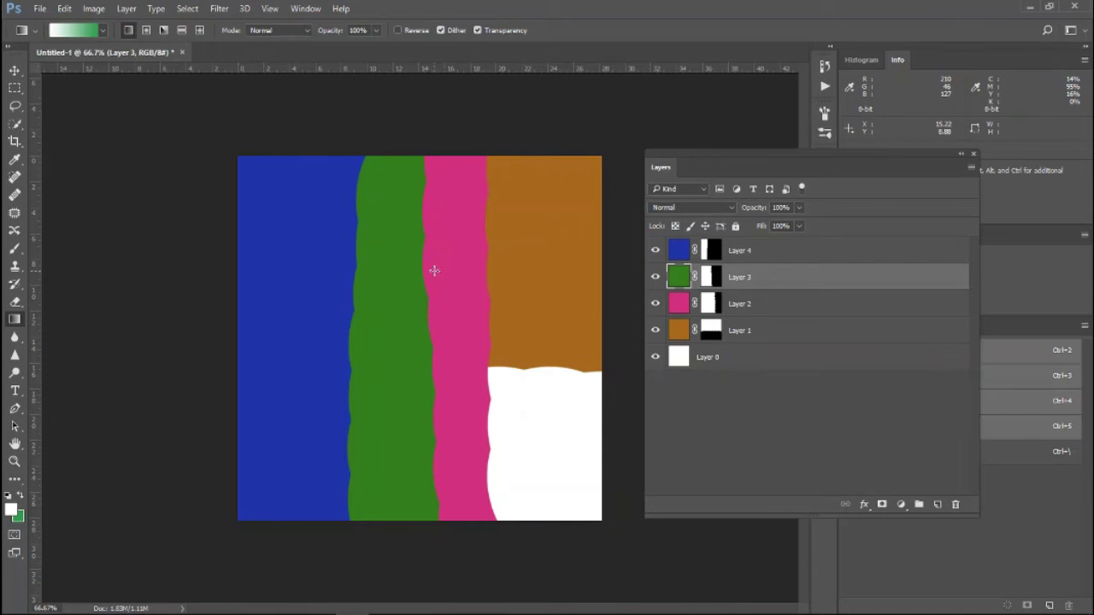
left_click(710, 250)
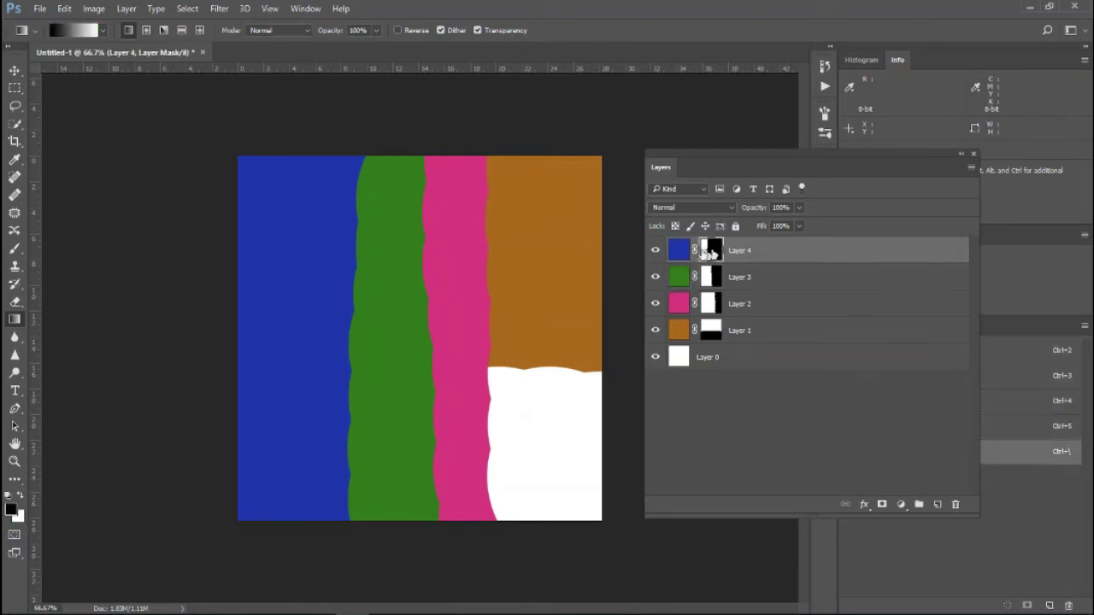
left_click(684, 254)
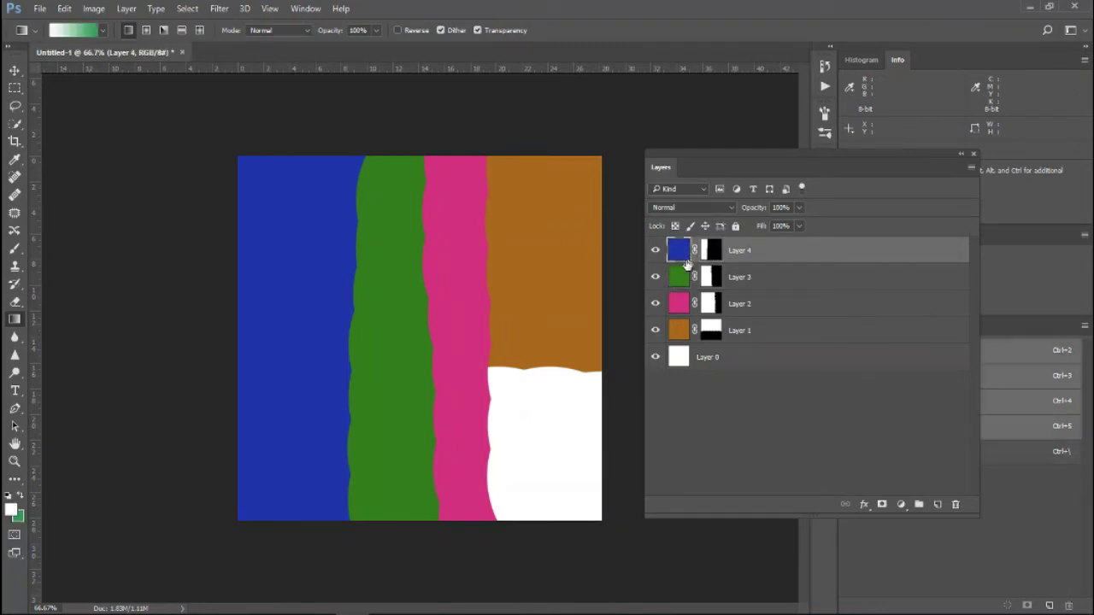
left_click_drag(686, 265, 722, 218)
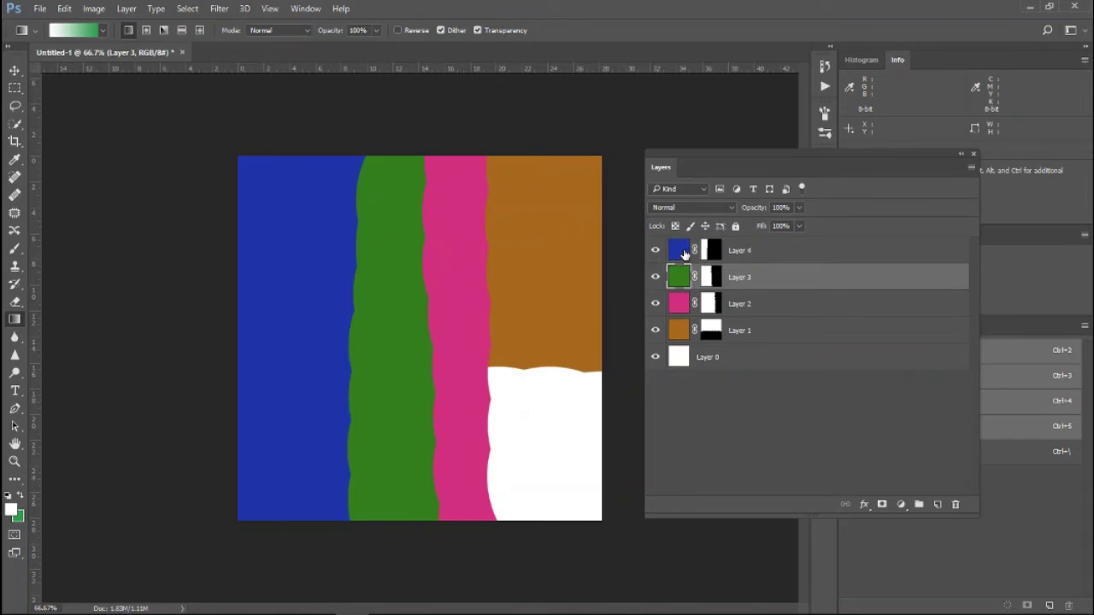
left_click(733, 208)
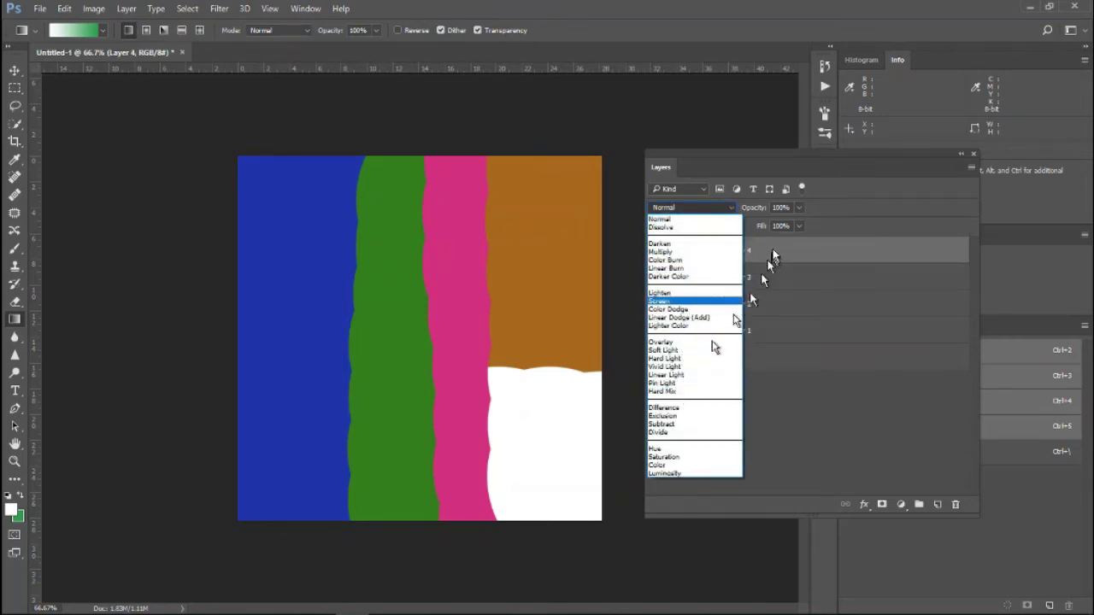
left_click(837, 203)
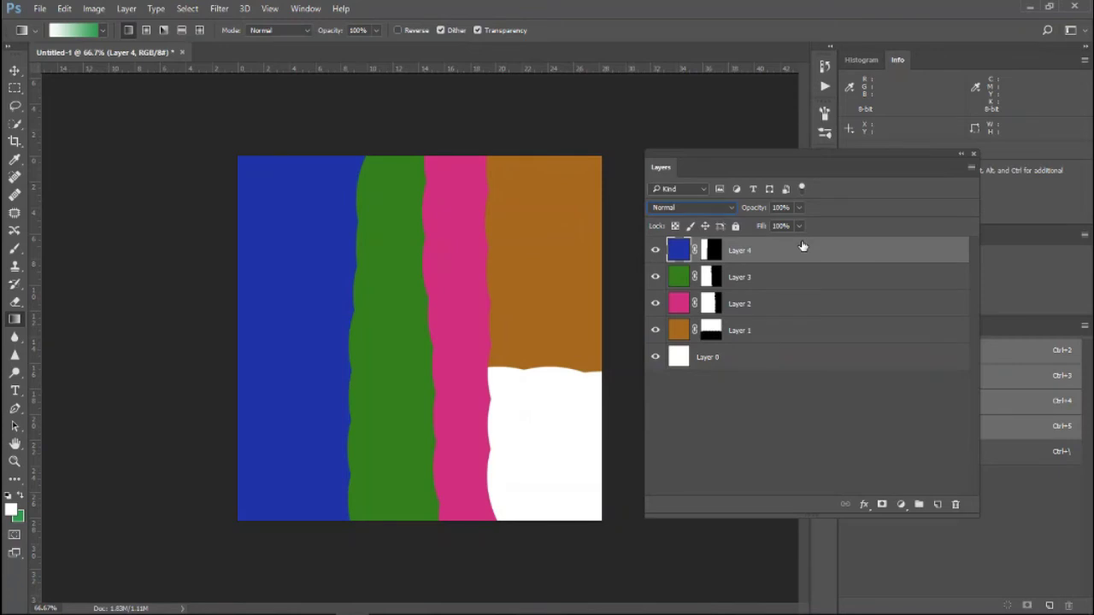
left_click(767, 272)
left_click(770, 257)
left_click(800, 207)
left_click_drag(800, 225, 772, 237)
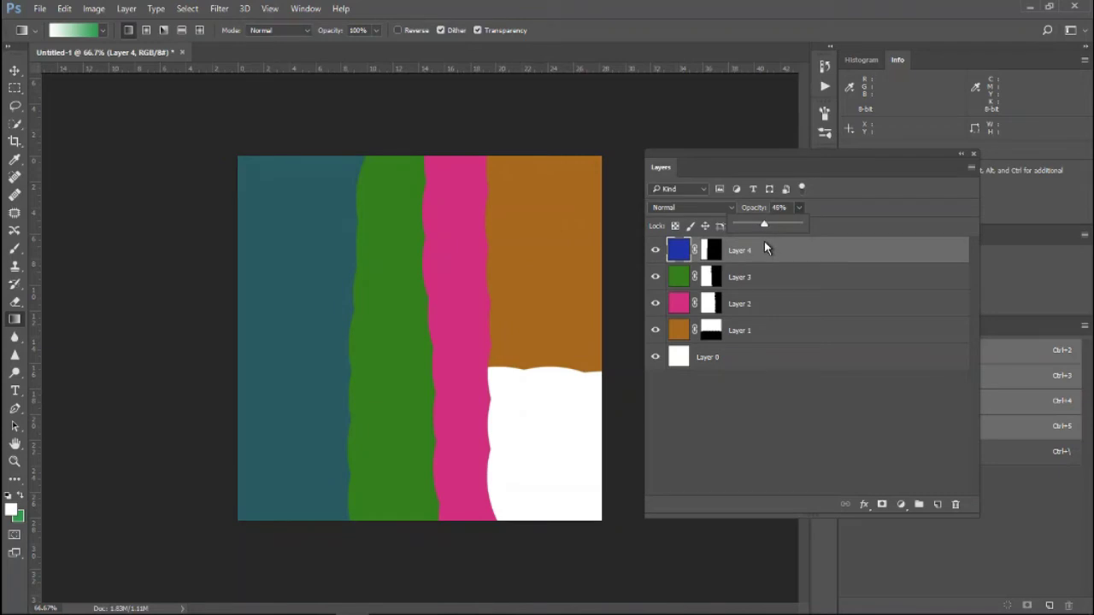
left_click_drag(767, 247, 800, 248)
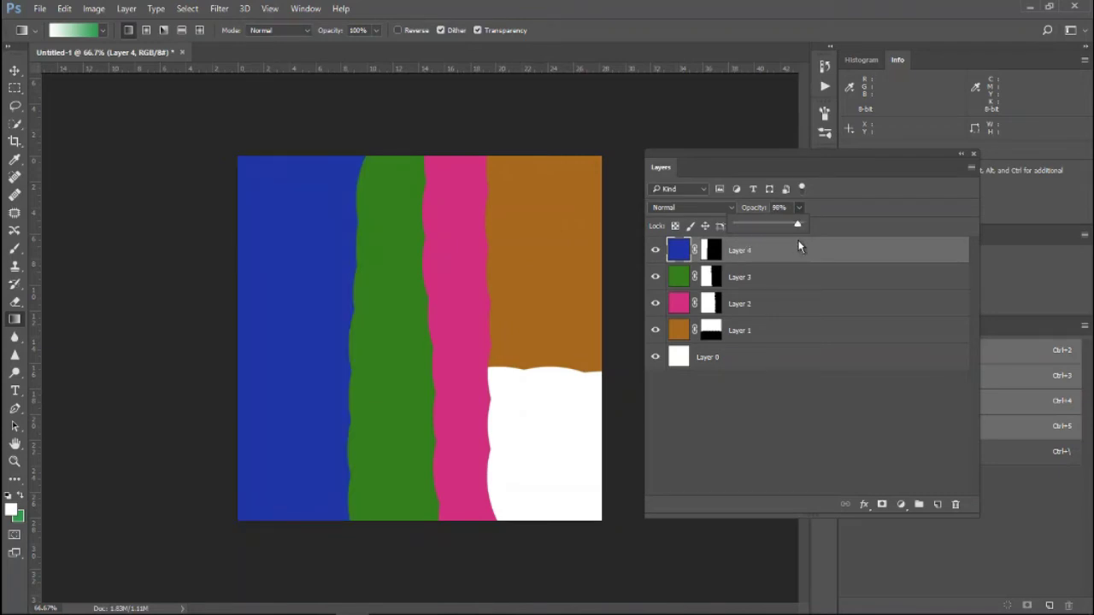
left_click_drag(800, 248, 833, 248)
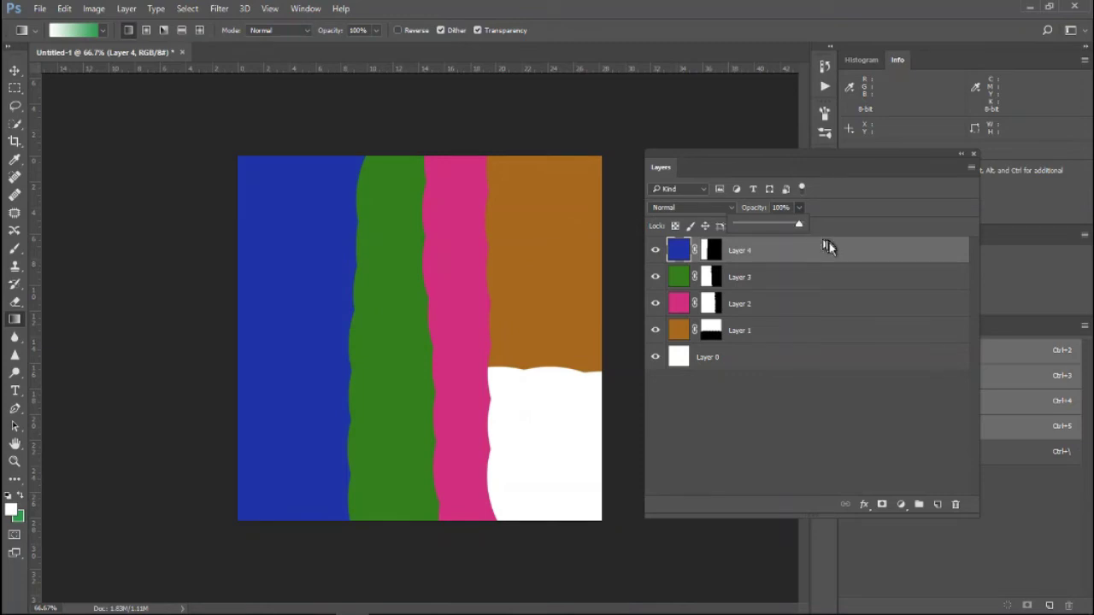
Close the opacity control, select green Layer 3, and convert it to a smart object.
left_click(807, 428)
left_click(683, 253)
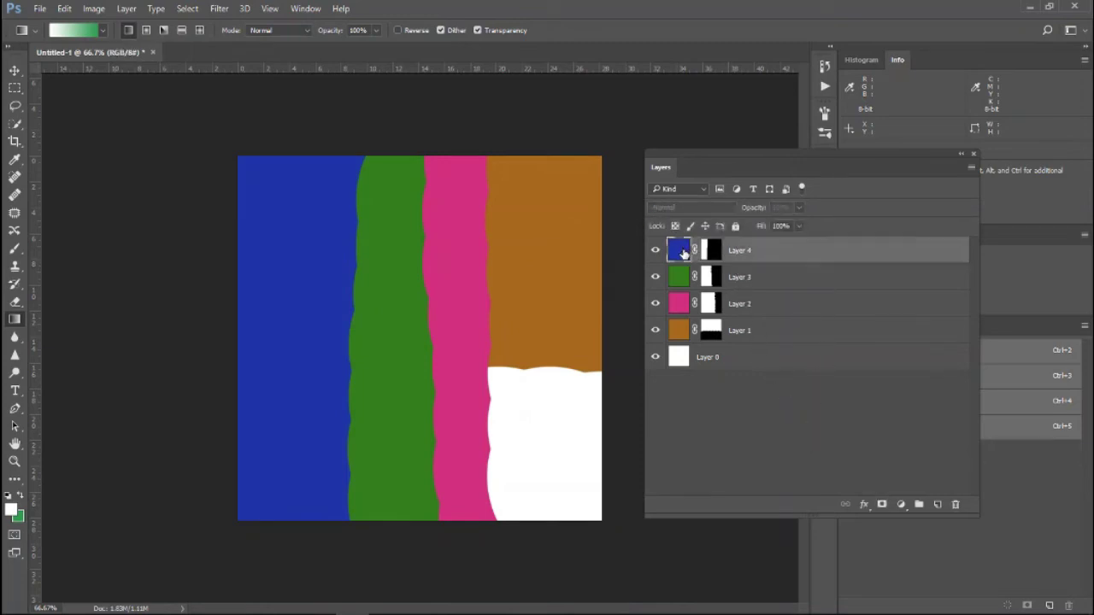
left_click(684, 277)
right_click(684, 277)
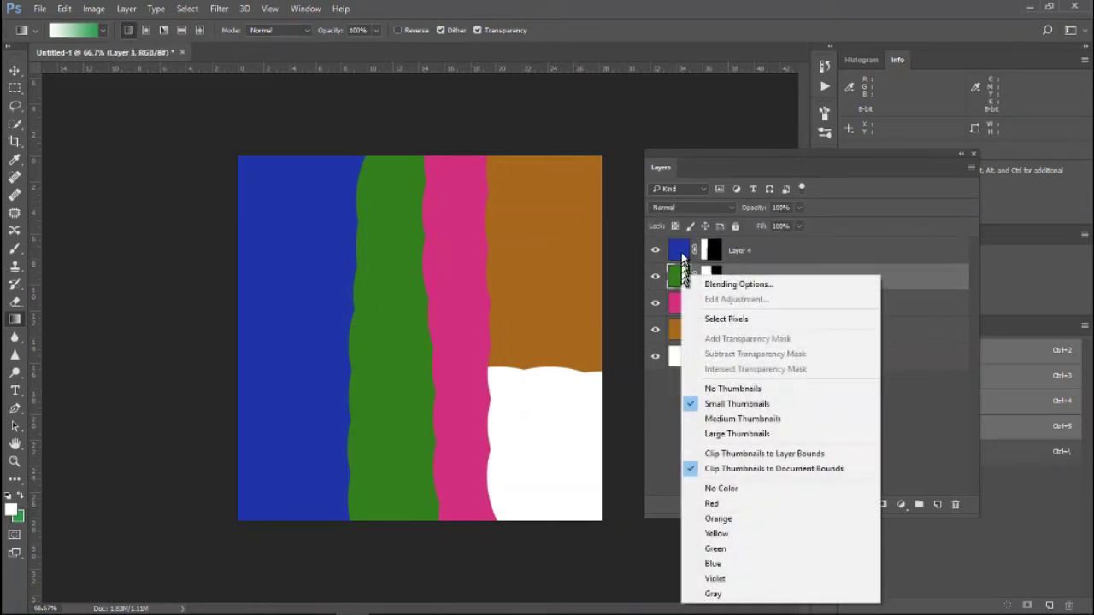
right_click(908, 276)
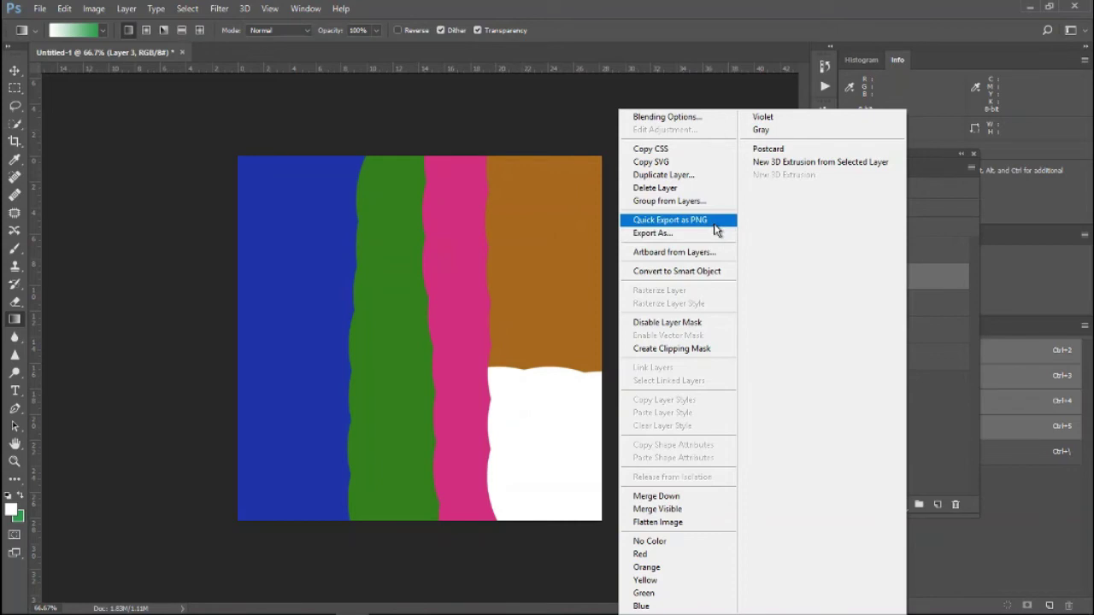
left_click(723, 273)
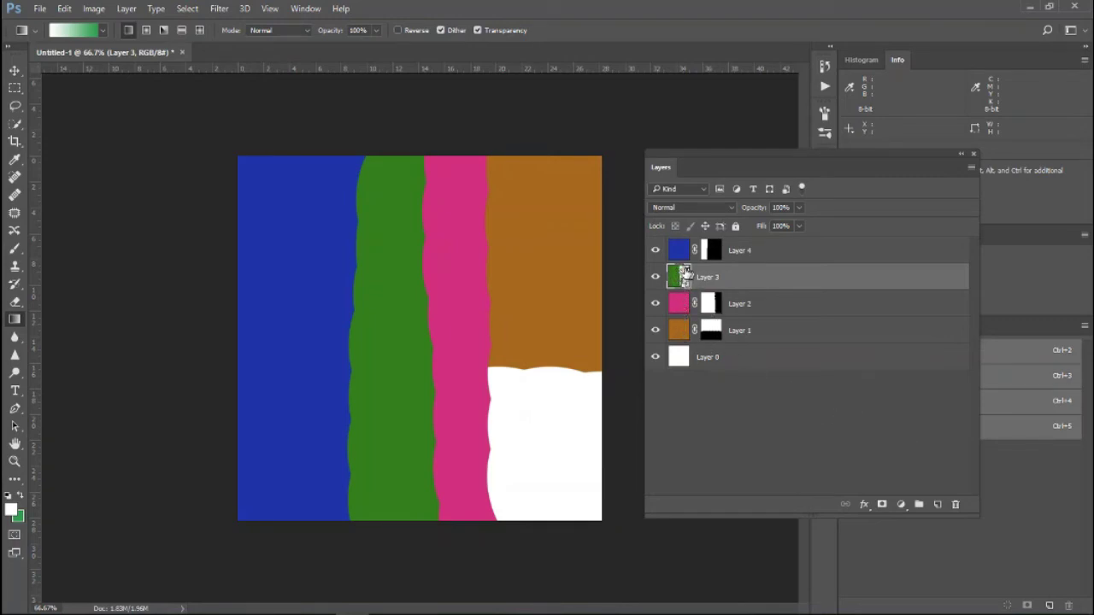
Apply a High Pass smart filter to Layer 3 from Filter > Other.
left_click(220, 9)
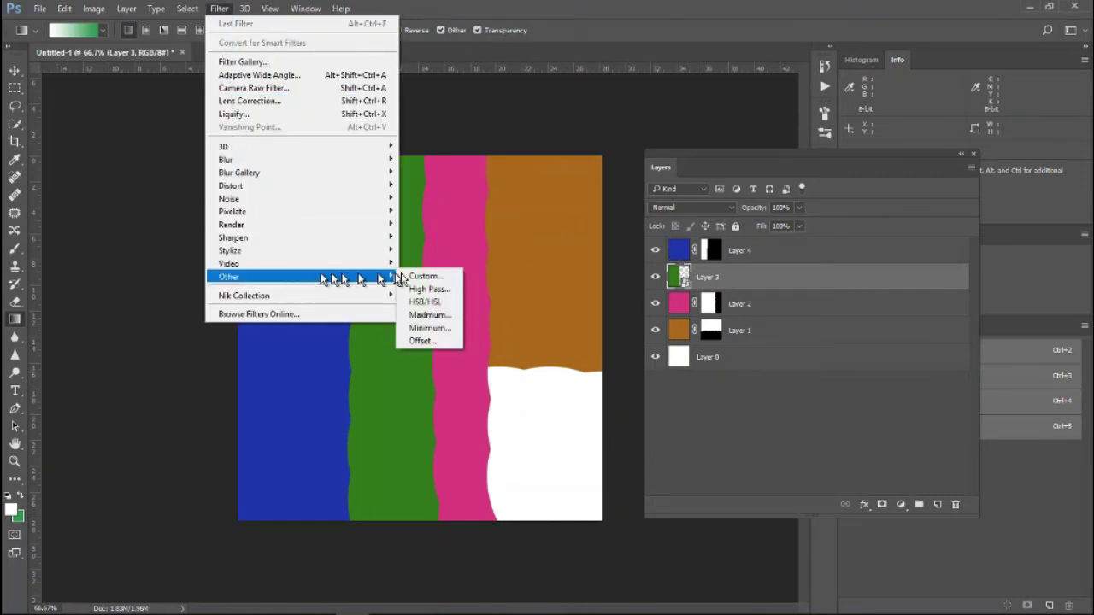
left_click(458, 292)
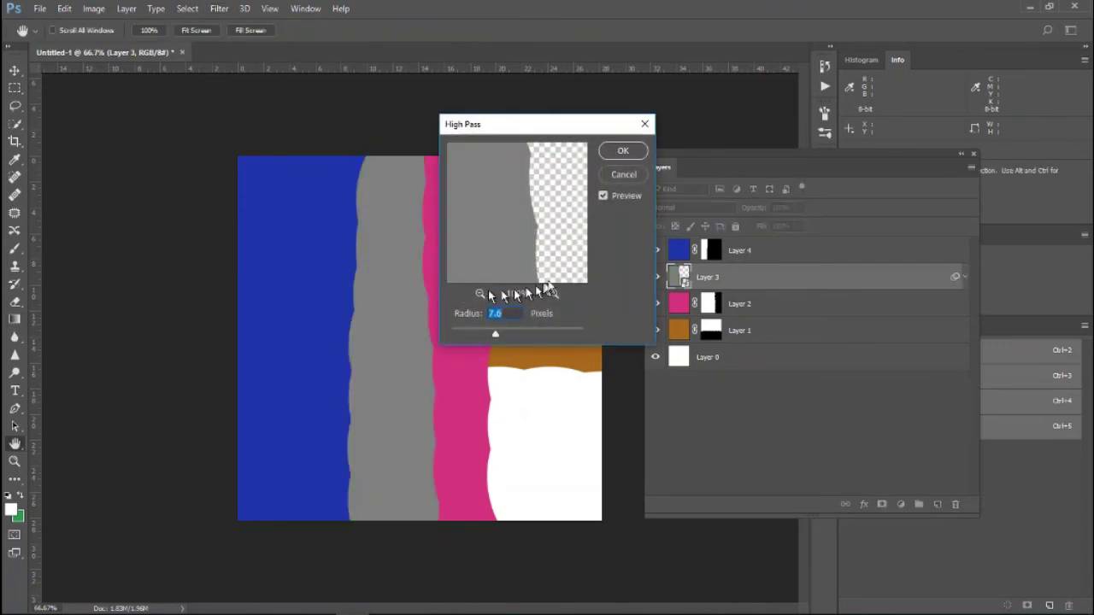
left_click(626, 152)
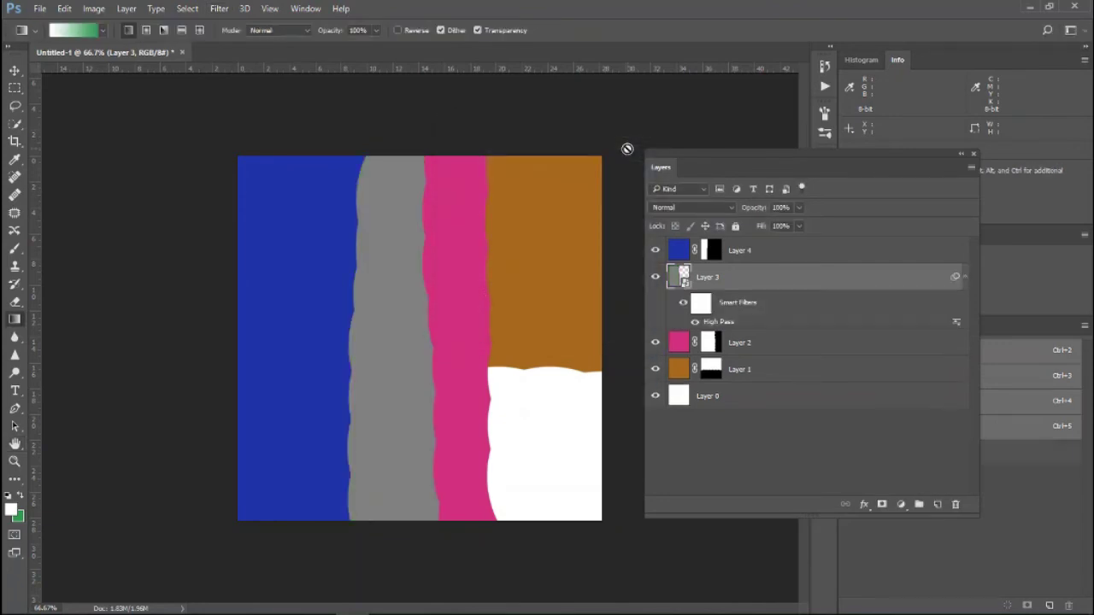
Toggle the High Pass filter, change its radius to 2.2, then undo it.
left_click(683, 302)
left_click(683, 303)
double_click(714, 321)
mouse_move(495, 333)
left_mouse_down()
mouse_move(466, 338)
mouse_move(536, 338)
left_mouse_up()
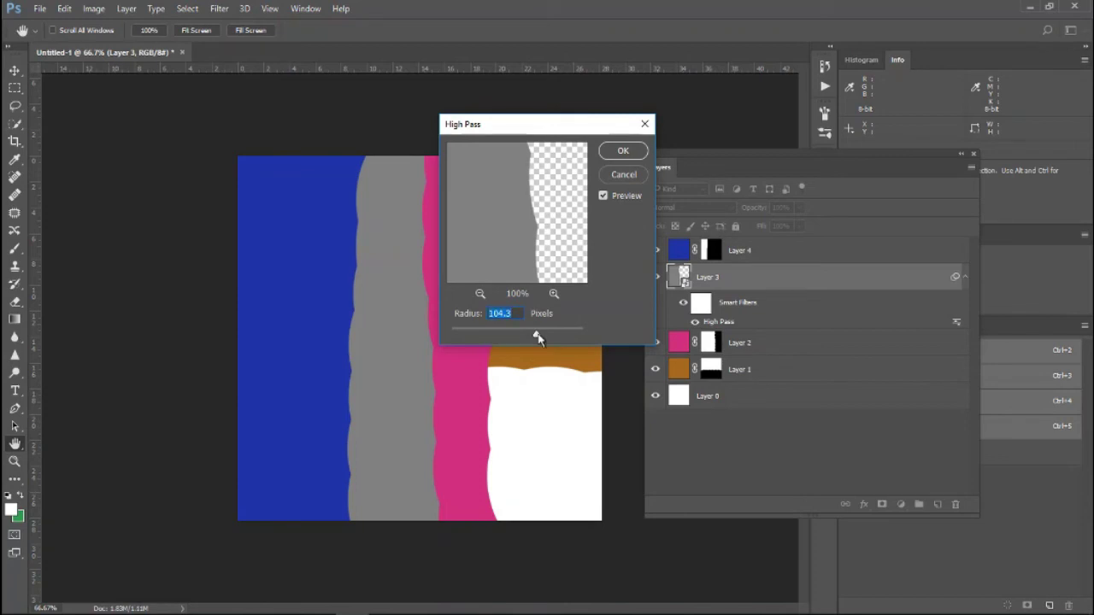
left_click(624, 151)
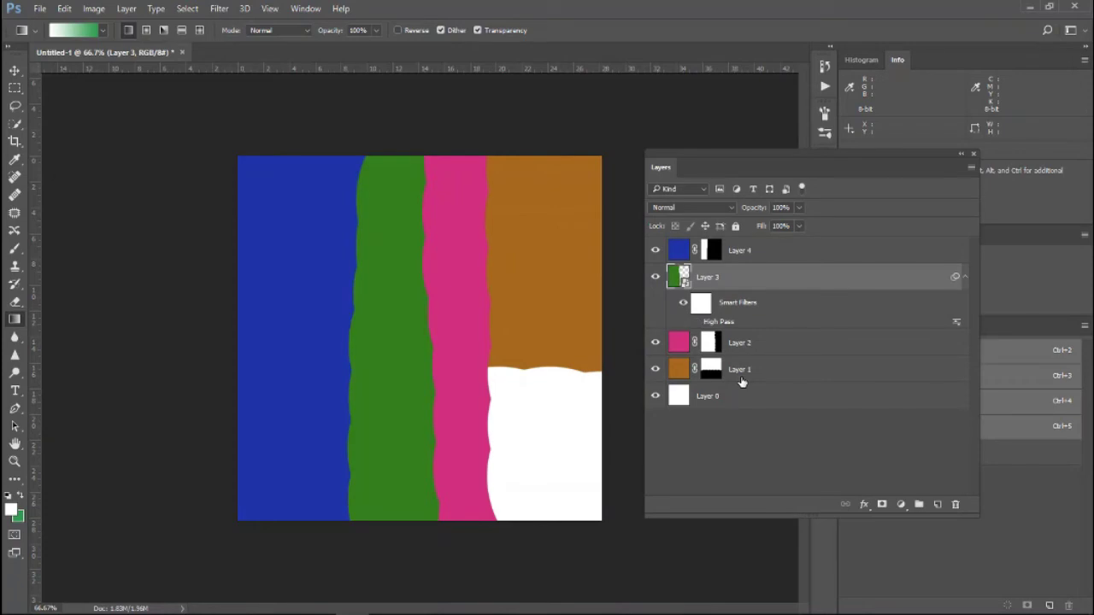
key("ctrl+alt+z")
key("ctrl+alt+z")
key("ctrl+alt+z")
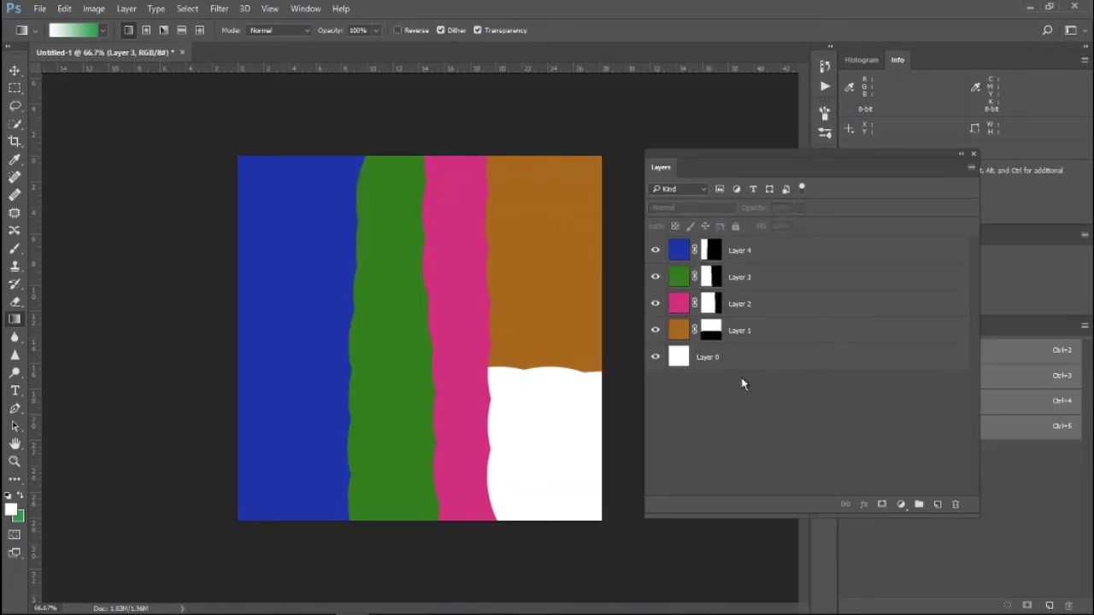
left_click(755, 280)
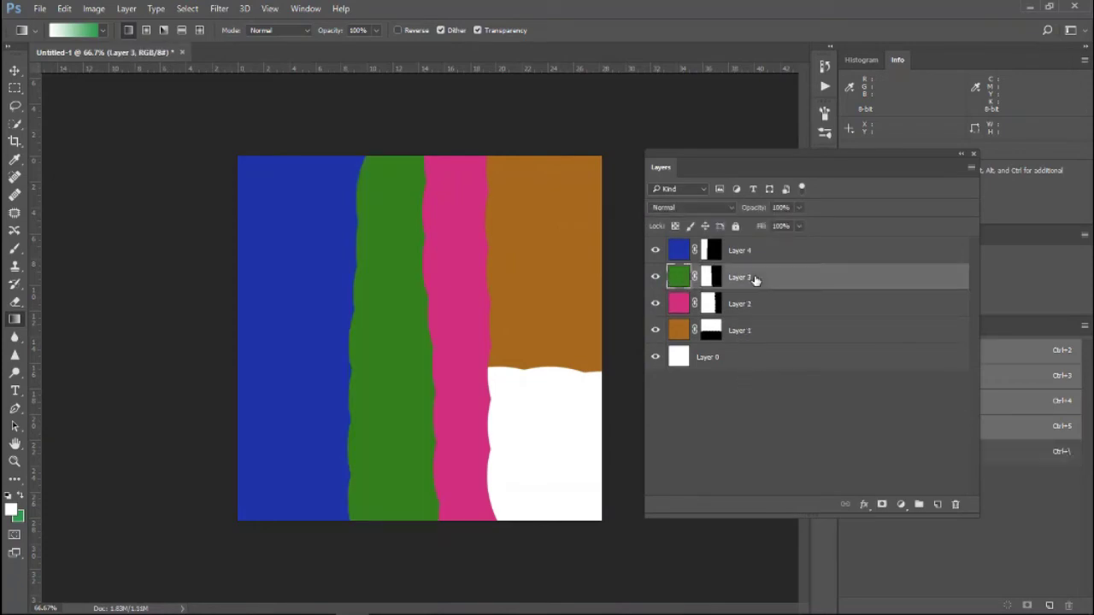
mouse_move(756, 330)
left_mouse_down()
mouse_move(760, 265)
mouse_move(728, 282)
left_mouse_up()
left_click(752, 279)
right_click(798, 279)
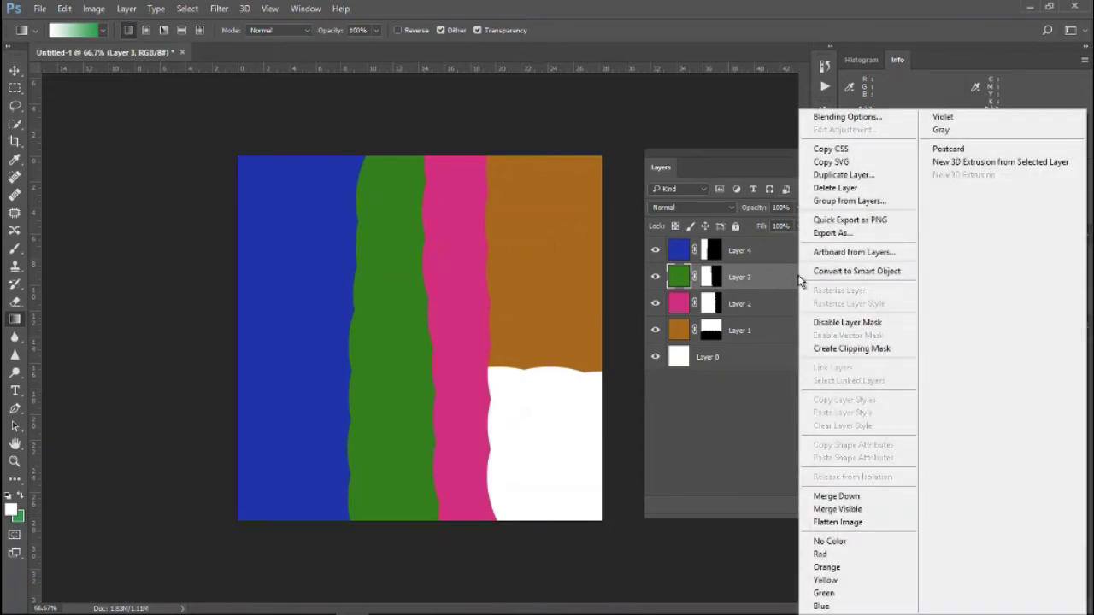
left_click(880, 178)
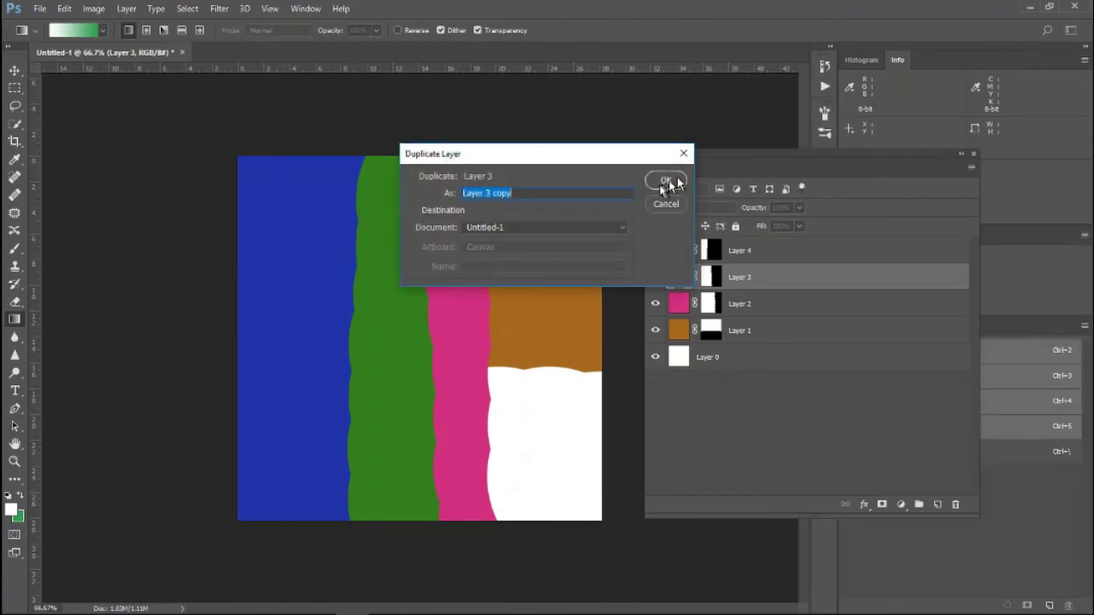
left_click(667, 182)
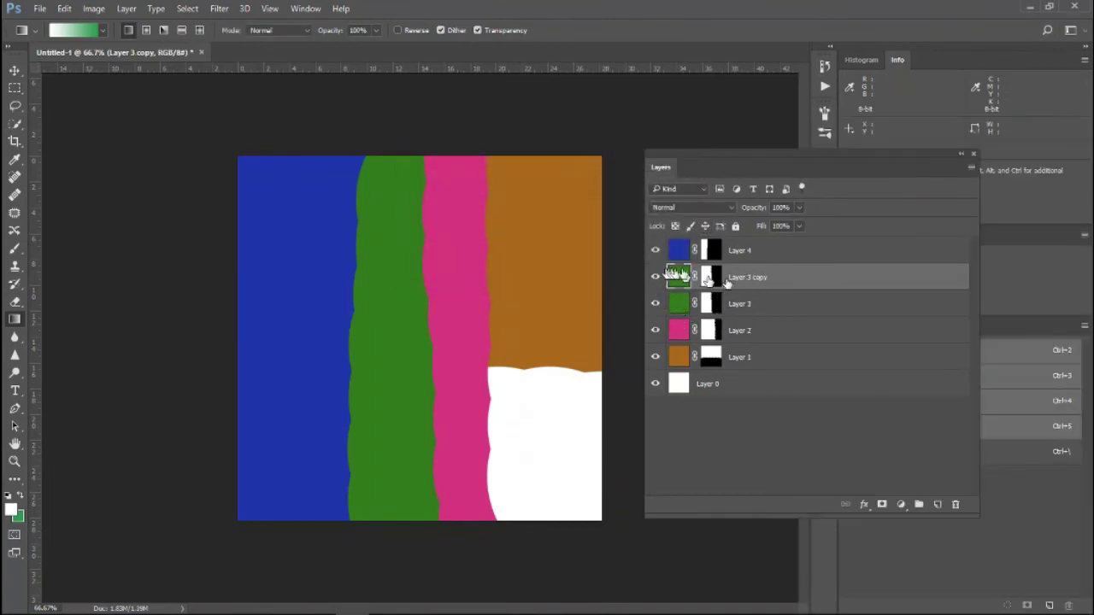
mouse_move(708, 281)
left_mouse_down()
mouse_move(828, 337)
mouse_move(958, 501)
left_mouse_up()
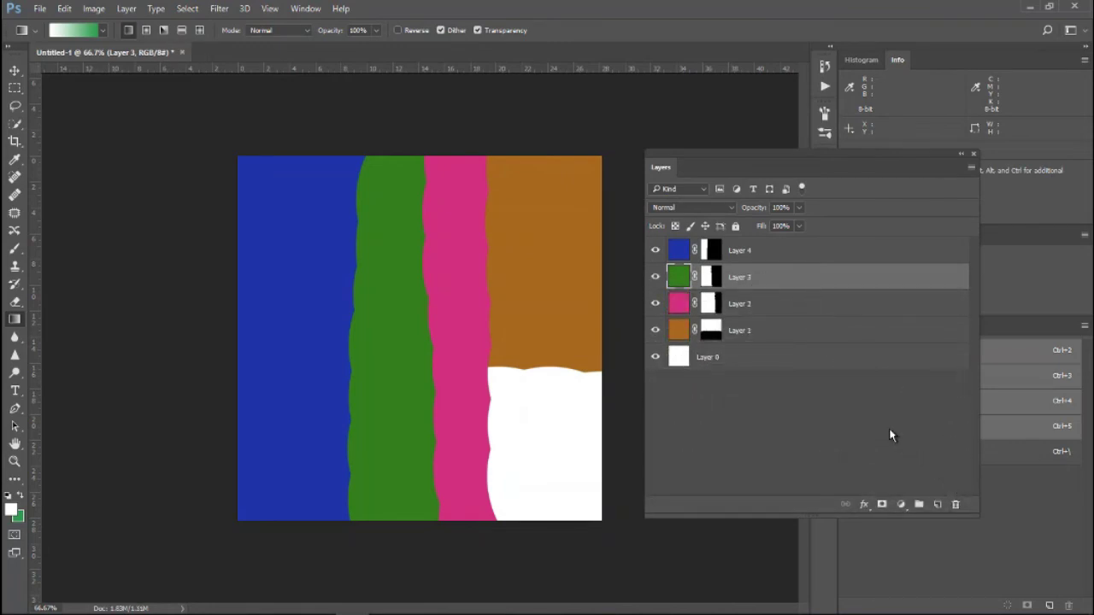
key("ctrl+j")
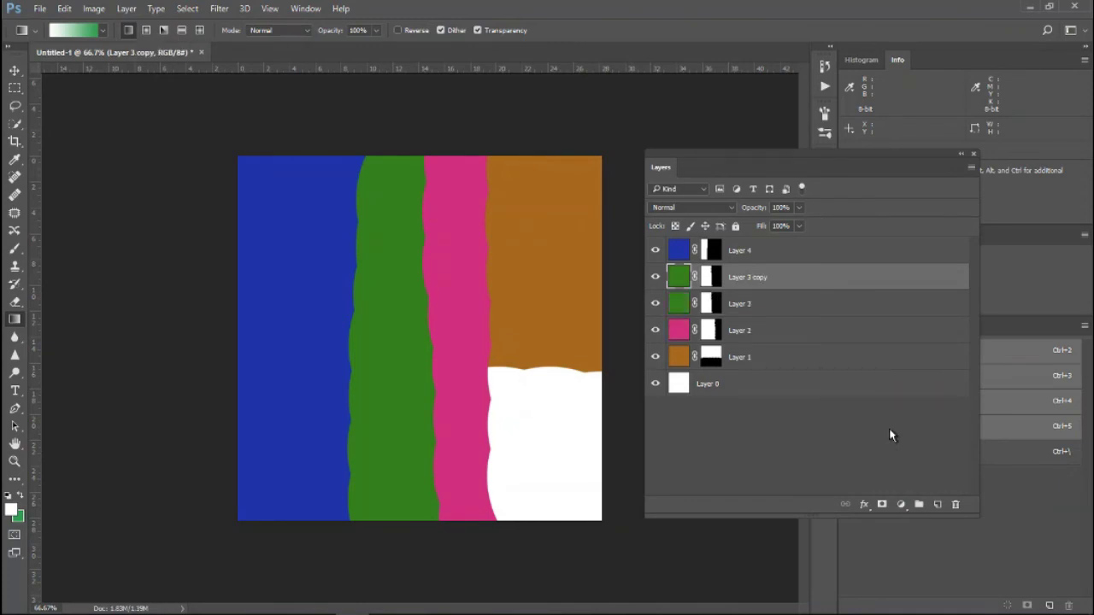
mouse_move(709, 281)
left_mouse_down()
mouse_move(802, 282)
mouse_move(955, 503)
left_mouse_up()
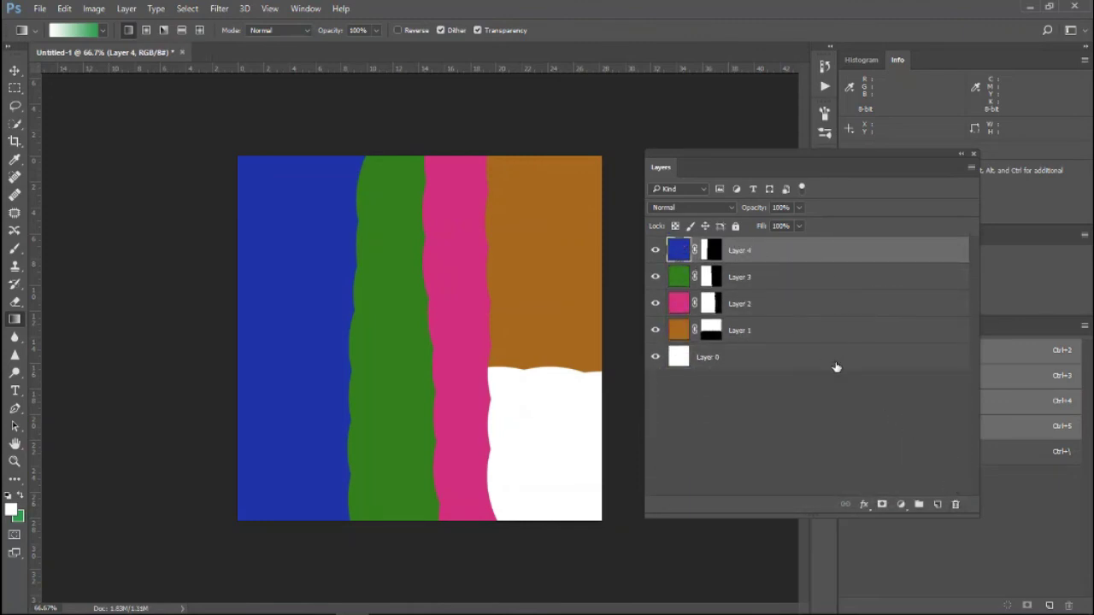
Duplicate Layer 4, drag the copy away, and merge all visible layers into a new Layer 5.
key("ctrl+j")
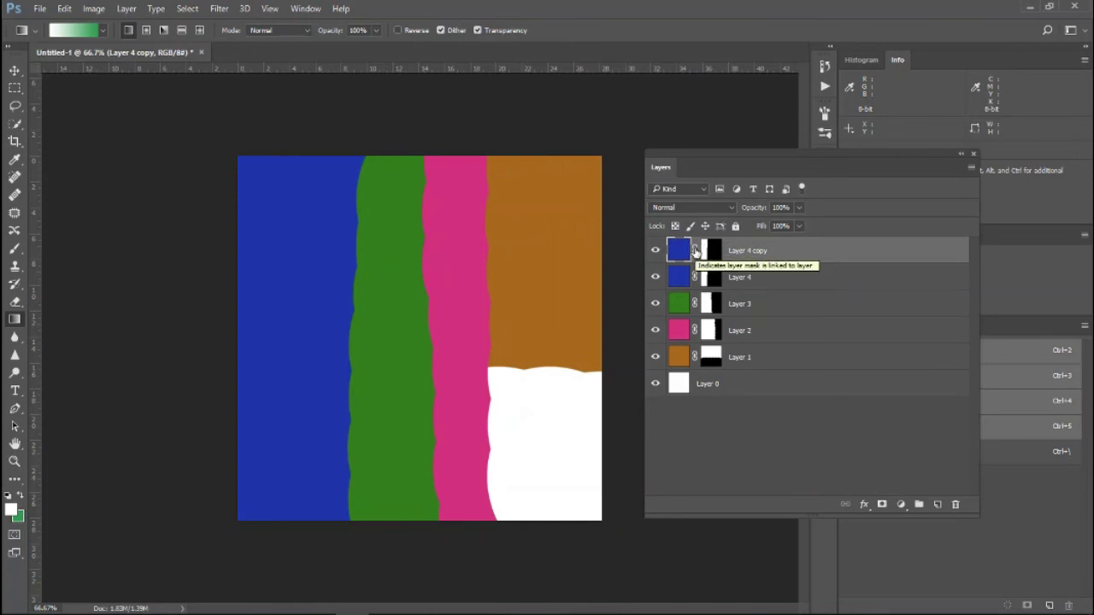
mouse_move(759, 253)
left_mouse_down()
mouse_move(945, 467)
mouse_move(955, 504)
left_mouse_up()
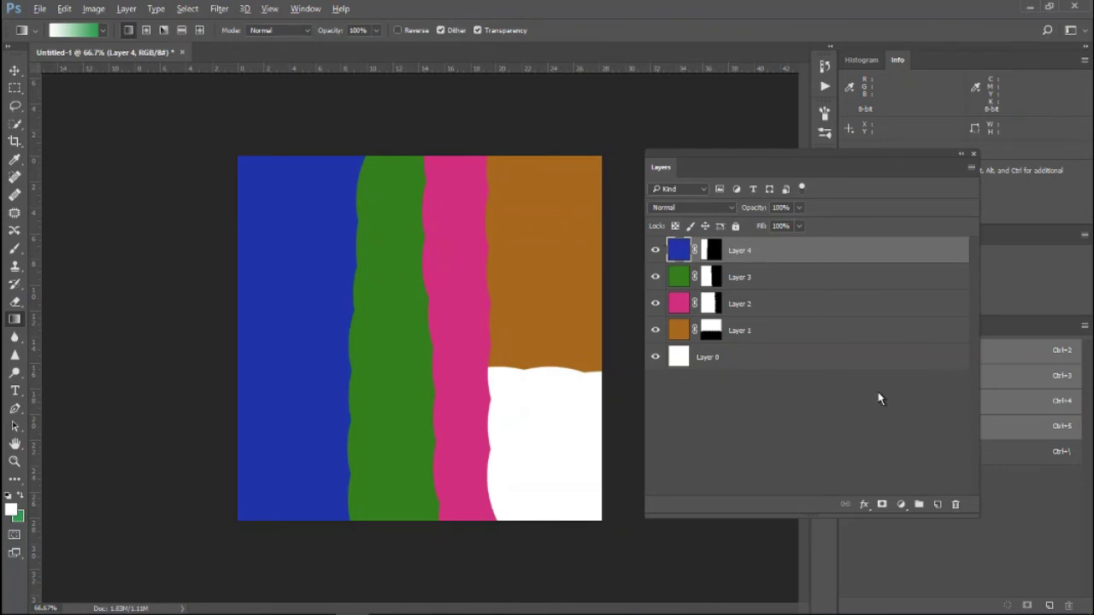
key("ctrl+shift+alt+e")
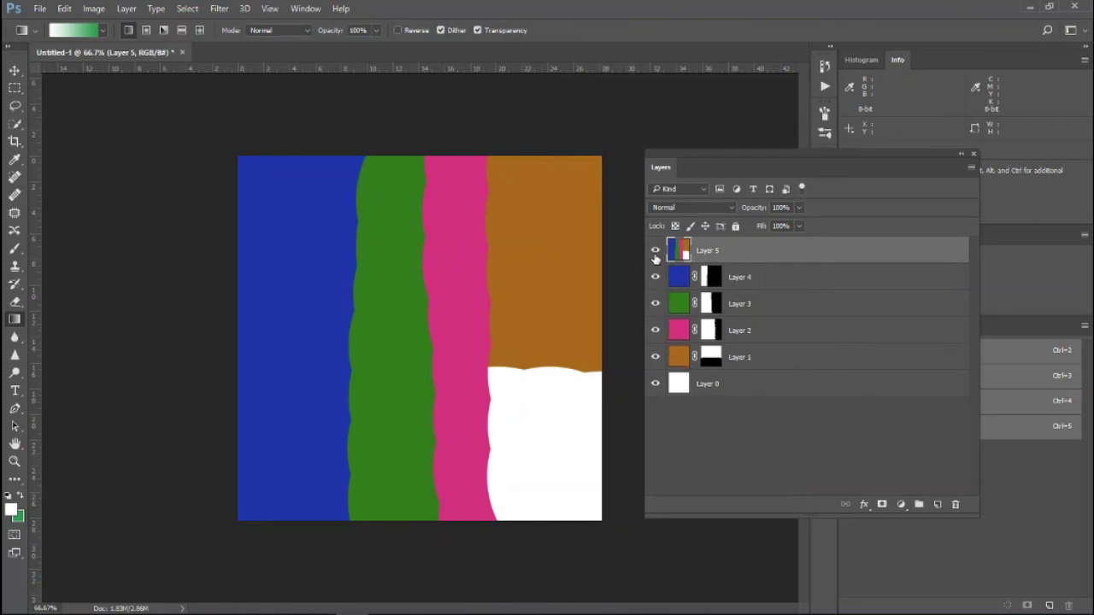
Solo merged Layer 5 to inspect it, restore all layers' visibility, then delete Layer 5.
left_click(655, 252, "alt")
left_click(656, 251, "alt")
mouse_move(757, 252)
left_mouse_down()
mouse_move(892, 376)
mouse_move(956, 504)
left_mouse_up()
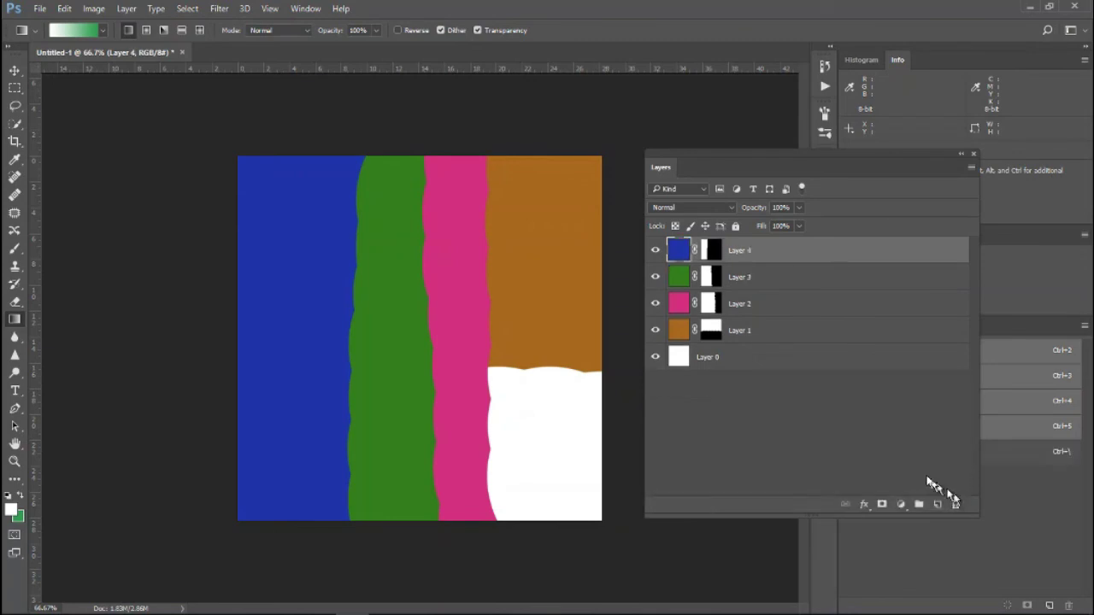
left_click(770, 283)
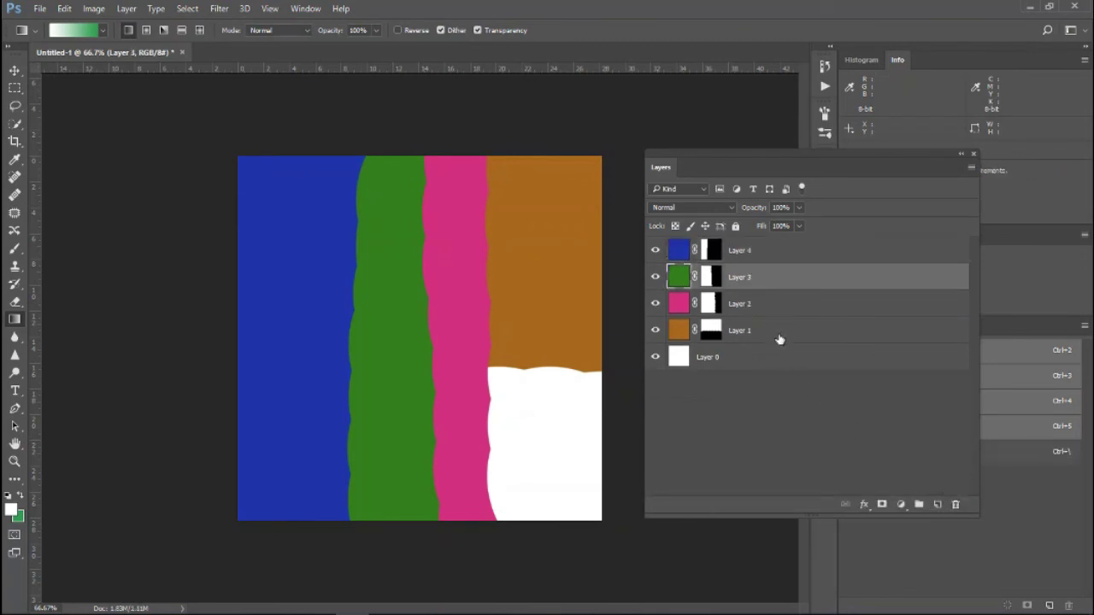
left_click(776, 333, "shift")
left_click(770, 261, "shift")
left_click(772, 330, "shift")
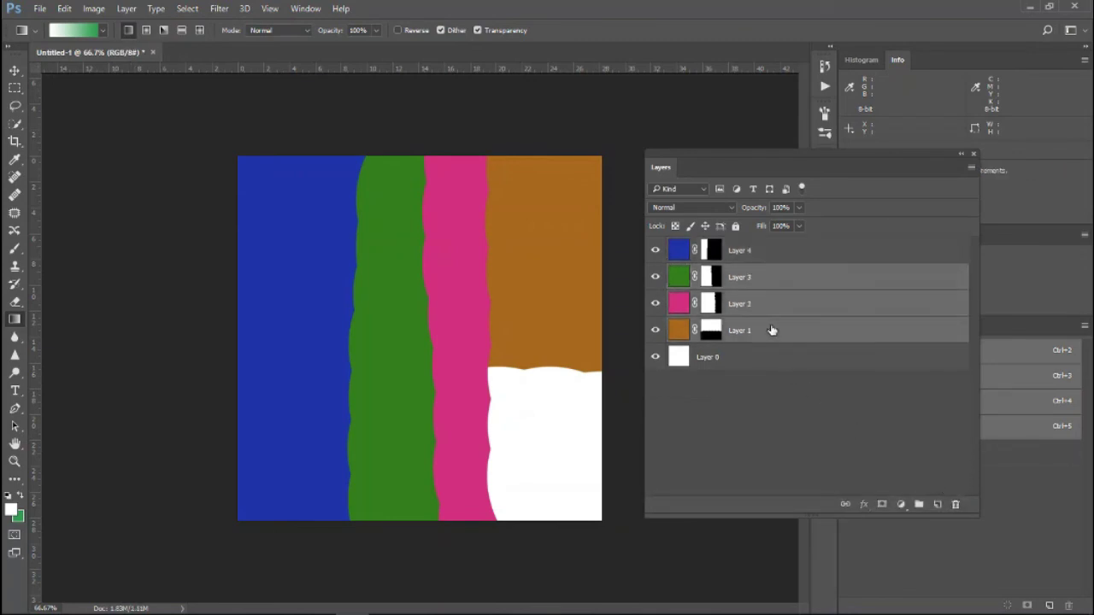
left_click(776, 256)
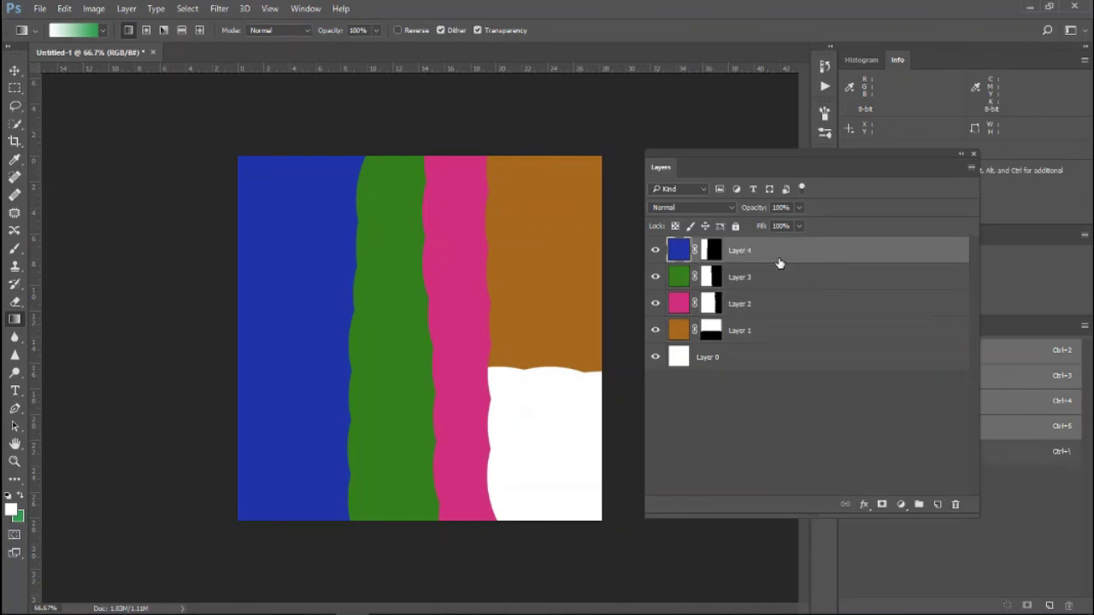
left_click(768, 335, "shift")
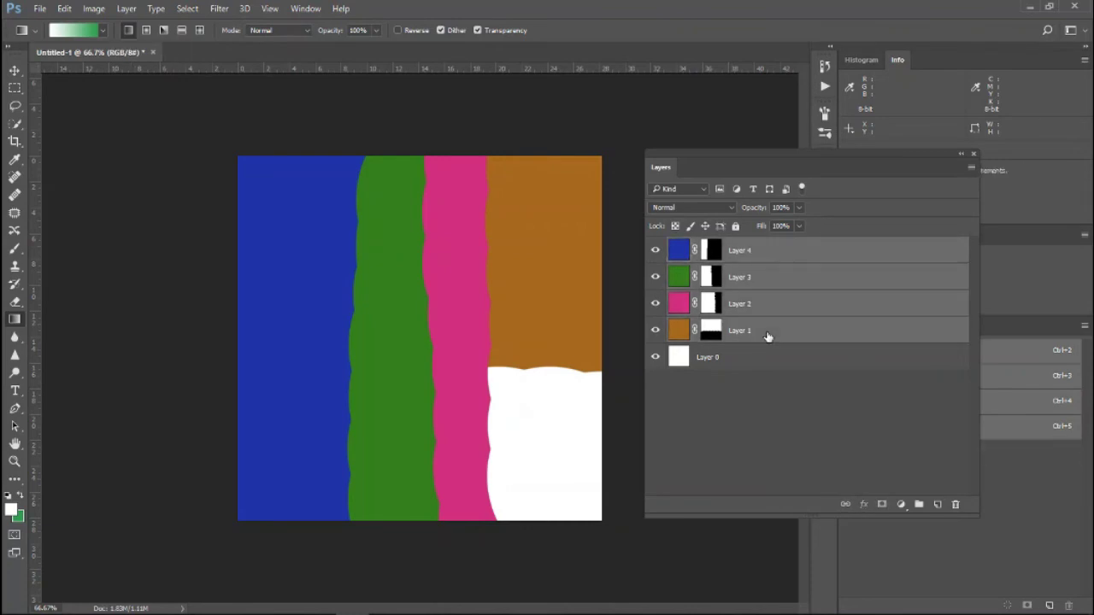
right_click(834, 279)
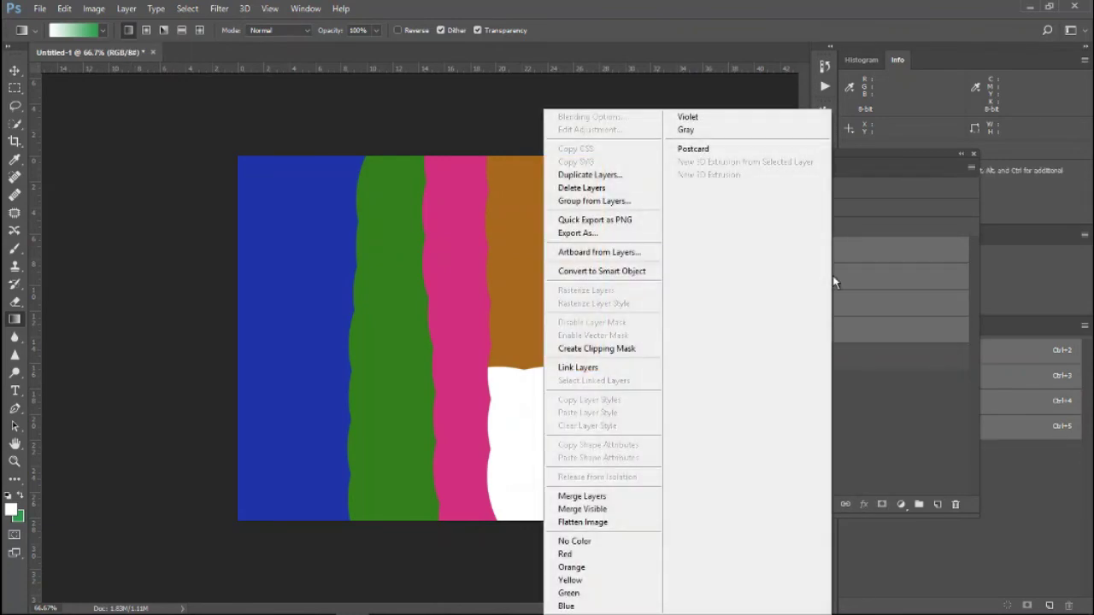
left_click(640, 501)
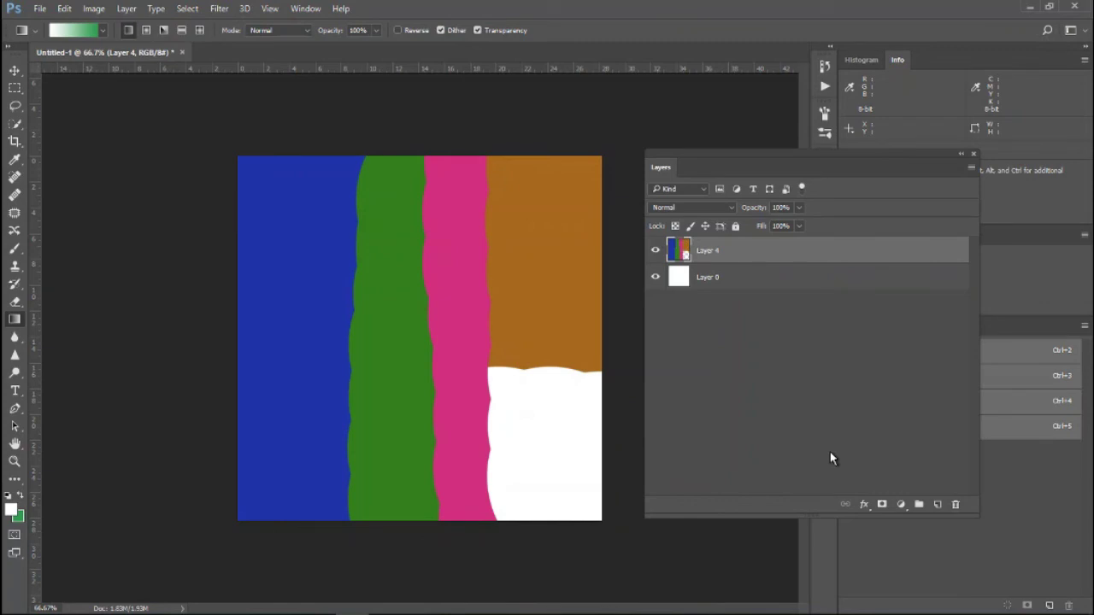
key("ctrl+z")
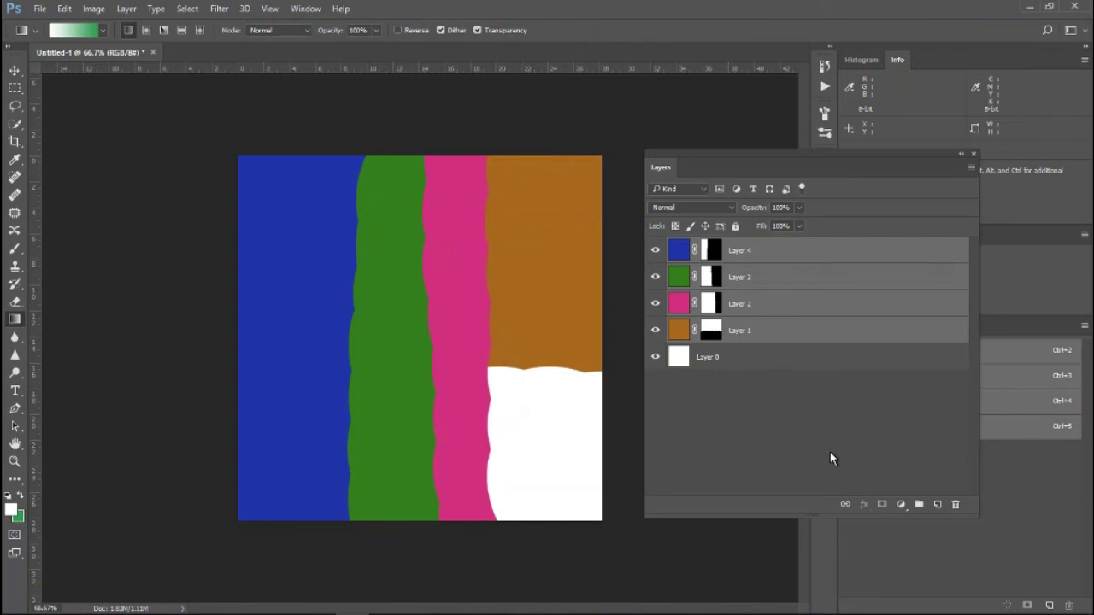
key("ctrl+shift+e")
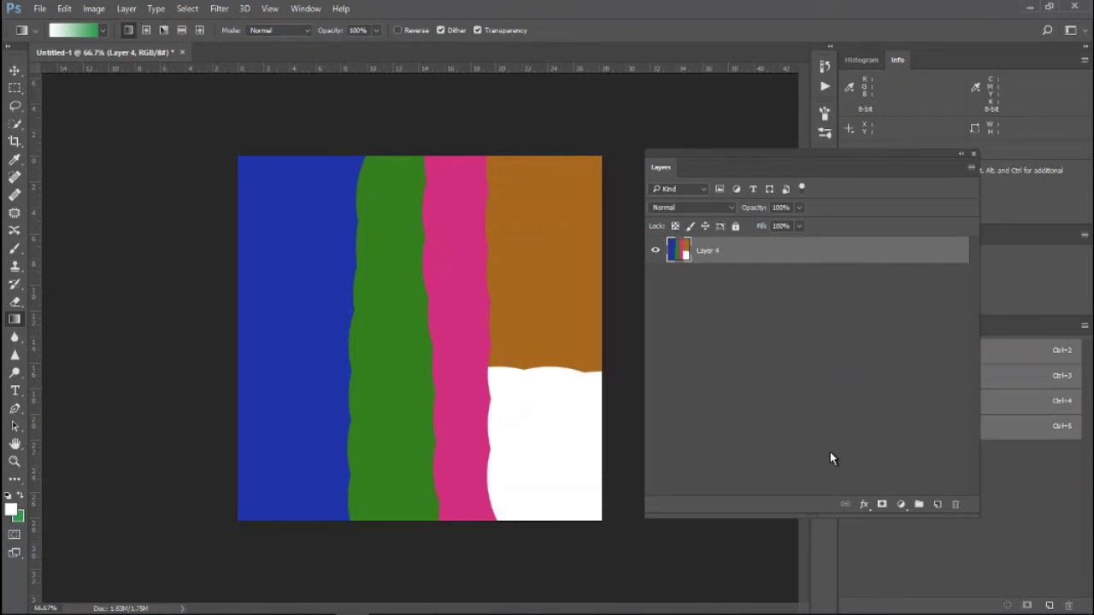
key("ctrl+z")
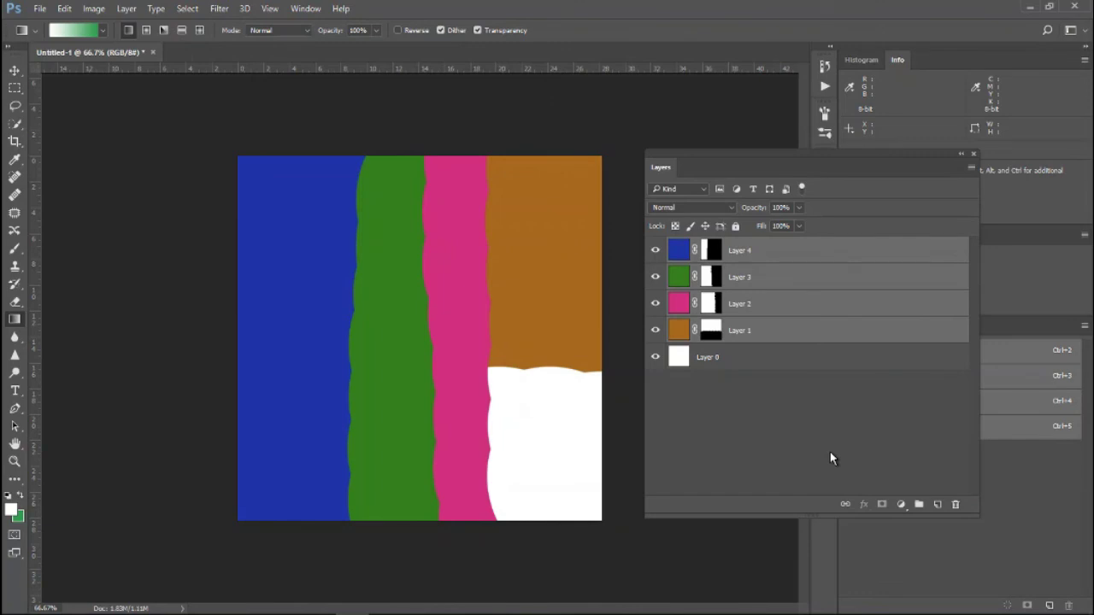
left_click(820, 250)
Dock the floating Layers panel beside Channels in the right dock and show the Channels tab.
left_click_drag(807, 160, 581, 165)
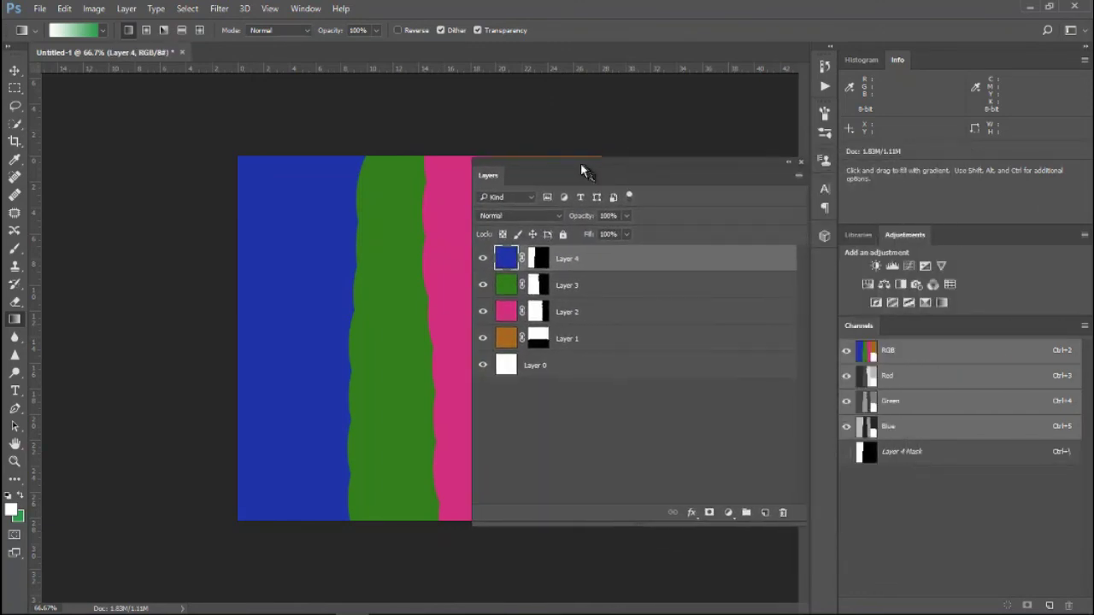
left_click_drag(581, 163, 904, 329)
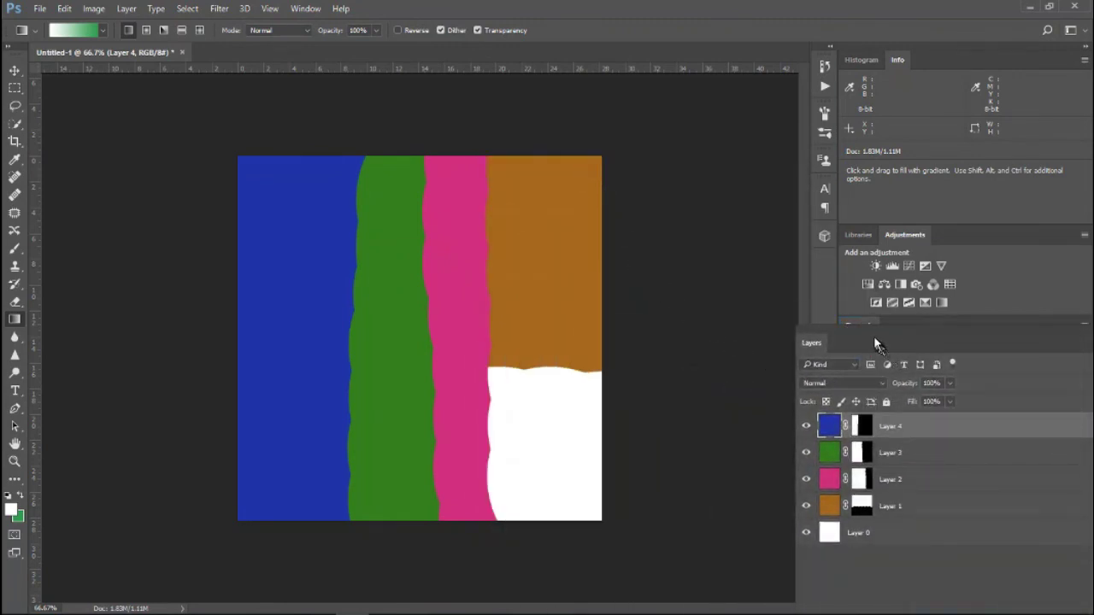
left_click_drag(904, 329, 852, 330)
left_click(854, 327)
left_click(889, 329)
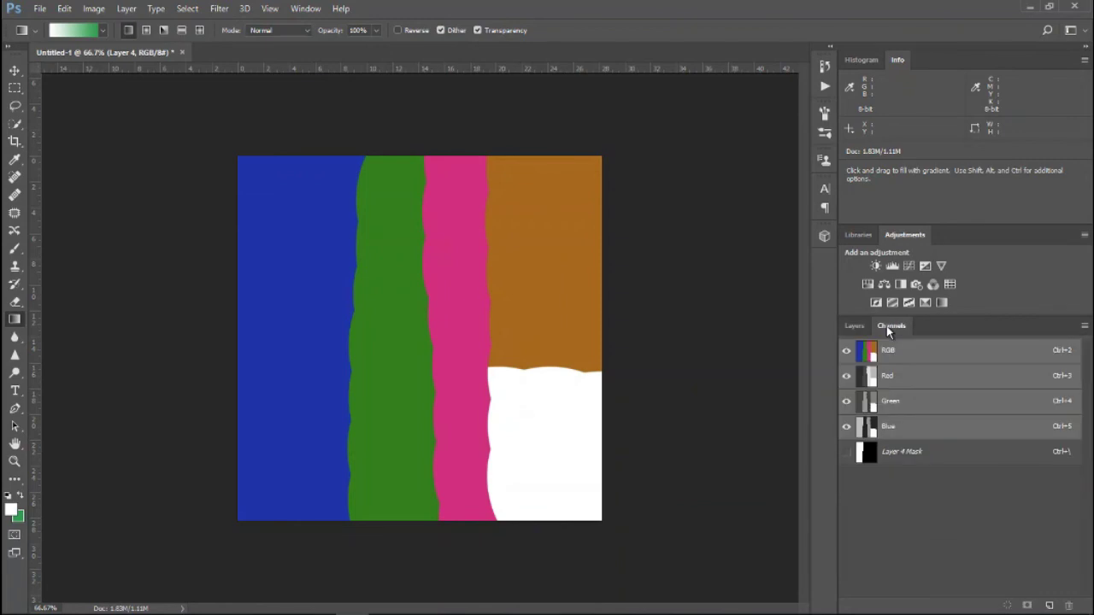
left_click(855, 325)
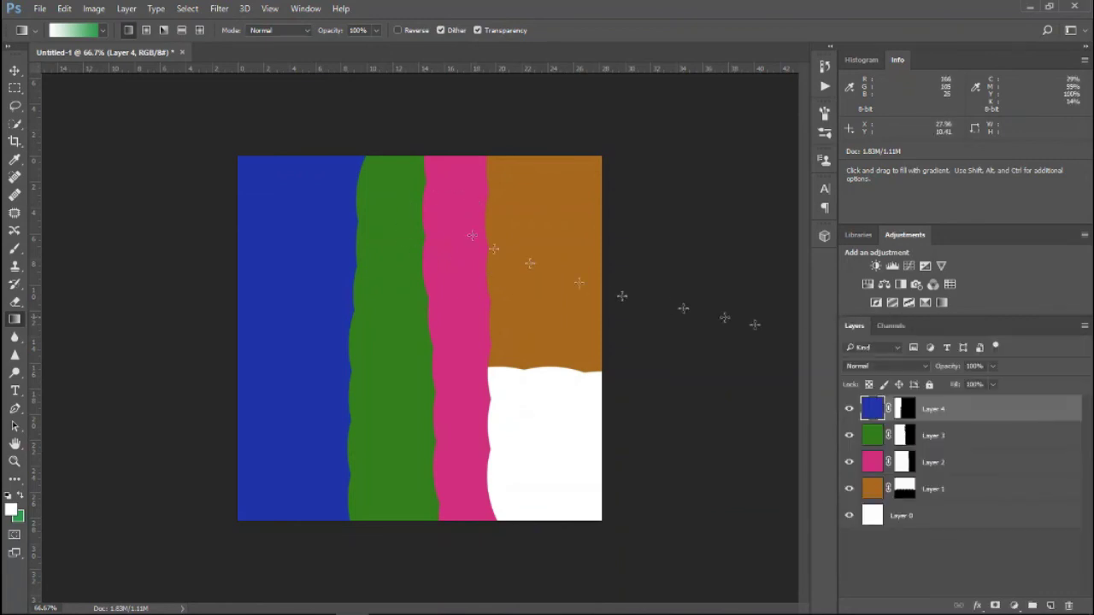
left_click(890, 328)
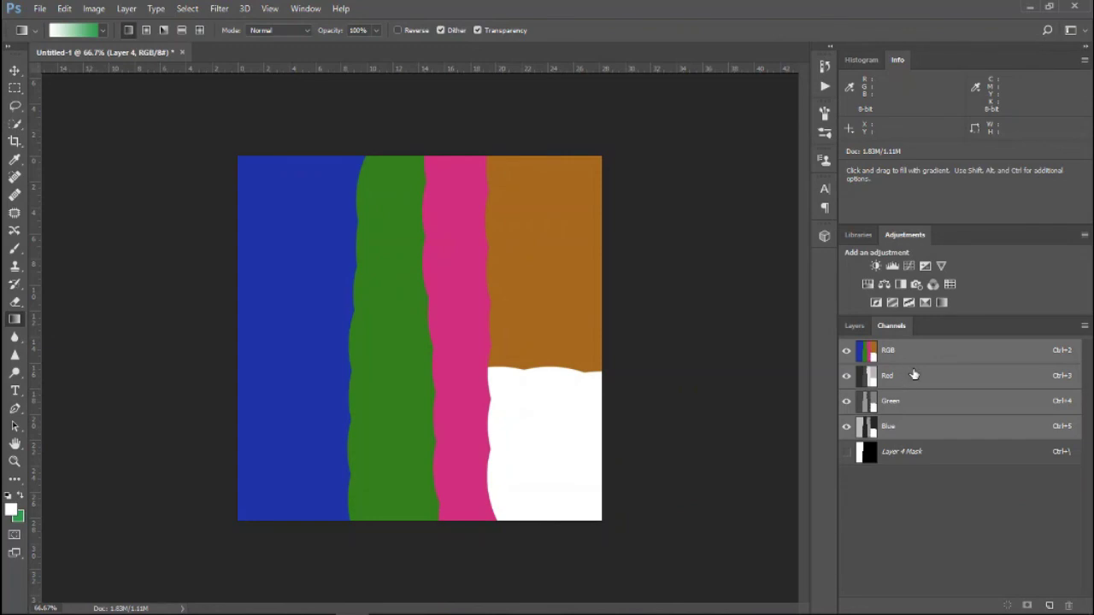
Return to the Layers tab, load Layer 4's content as a selection, then deselect.
left_click(855, 326)
left_click(872, 409, "ctrl")
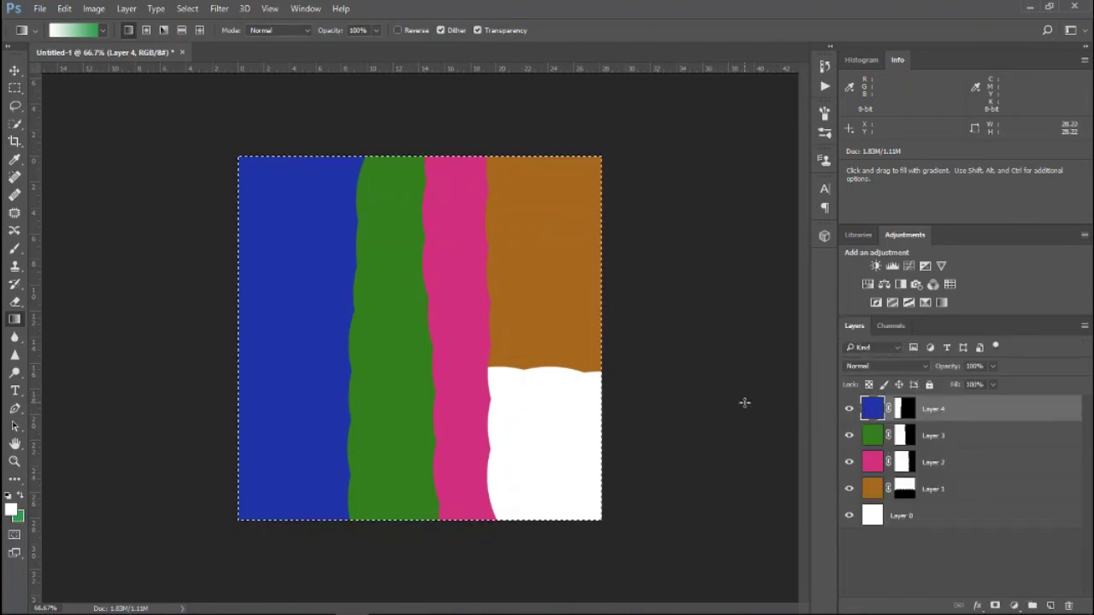
key("ctrl+d")
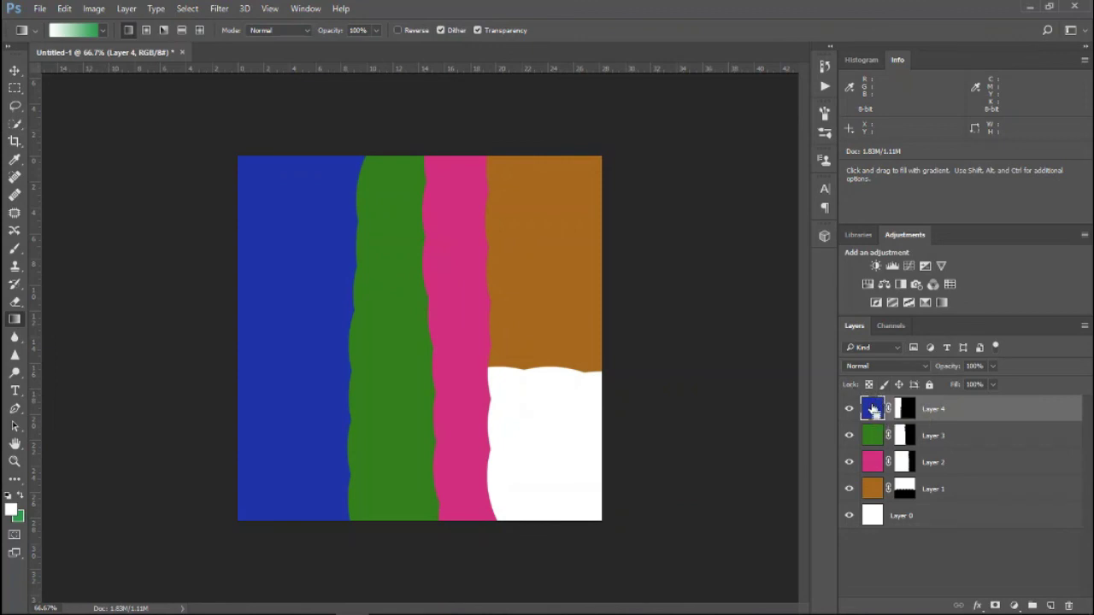
Free-transform Layer 4, scaling and distorting its top-right corner, then cancel the transform.
key("ctrl+t")
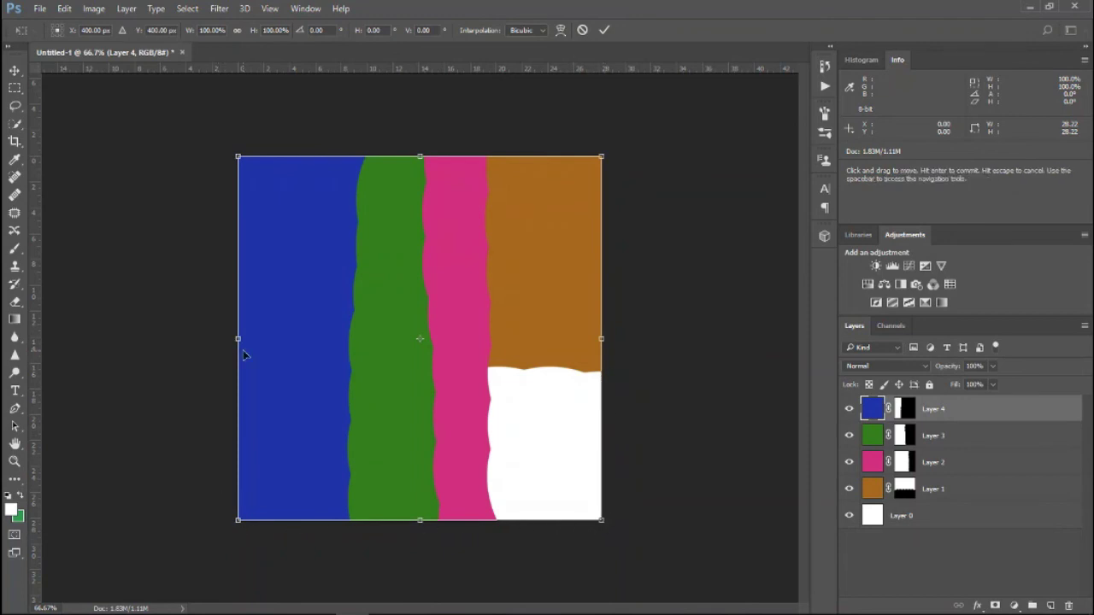
mouse_move(603, 152)
left_mouse_down()
mouse_move(548, 158)
mouse_move(686, 128)
mouse_move(604, 157)
left_mouse_up()
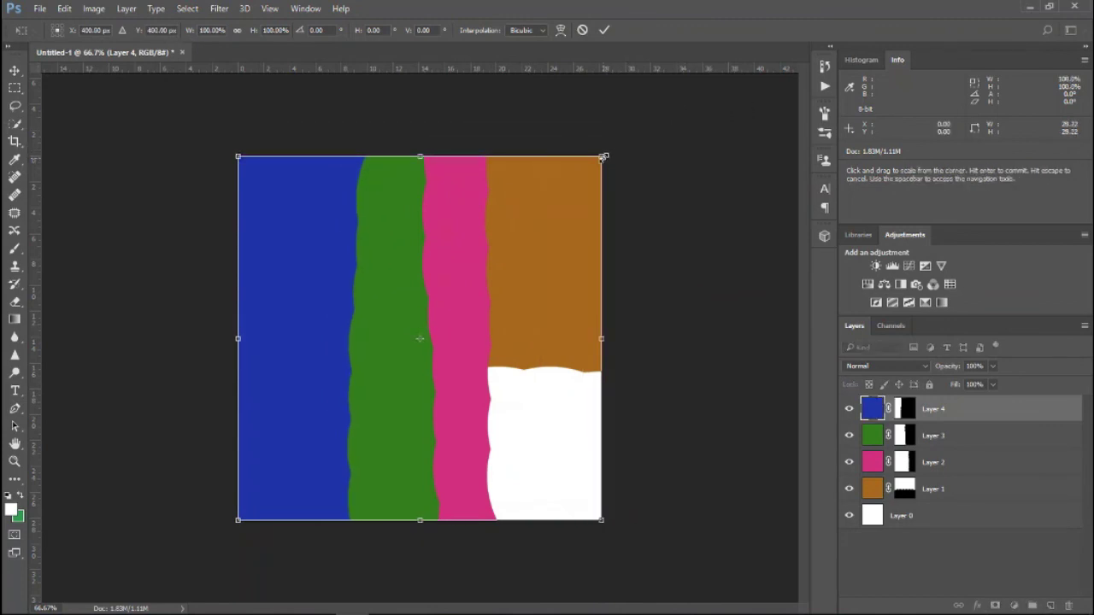
mouse_move(603, 158)
left_mouse_down()
mouse_move(698, 112)
mouse_move(610, 170)
mouse_move(679, 108)
mouse_move(588, 187)
mouse_move(660, 134)
mouse_move(609, 163)
mouse_move(664, 105)
mouse_move(603, 159)
left_mouse_up()
mouse_move(603, 157)
left_mouse_down()
mouse_move(672, 137)
mouse_move(645, 137)
mouse_move(654, 108)
mouse_move(638, 122)
mouse_move(625, 115)
mouse_move(679, 115)
mouse_move(631, 129)
mouse_move(603, 157)
left_mouse_up()
mouse_move(604, 158)
left_mouse_down()
mouse_move(675, 123)
mouse_move(613, 137)
left_mouse_up()
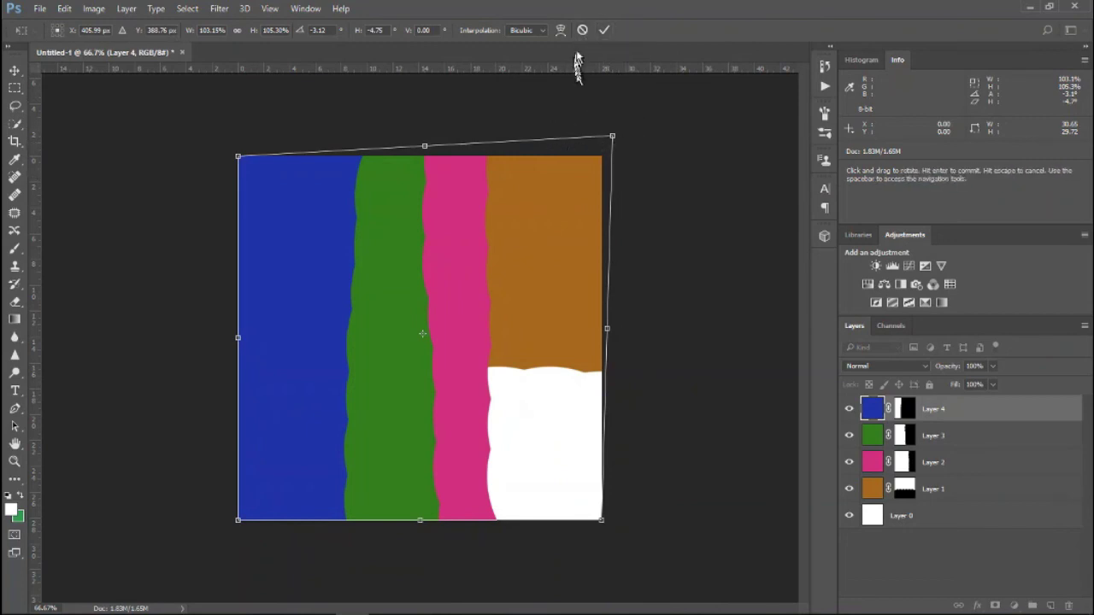
left_click(582, 30)
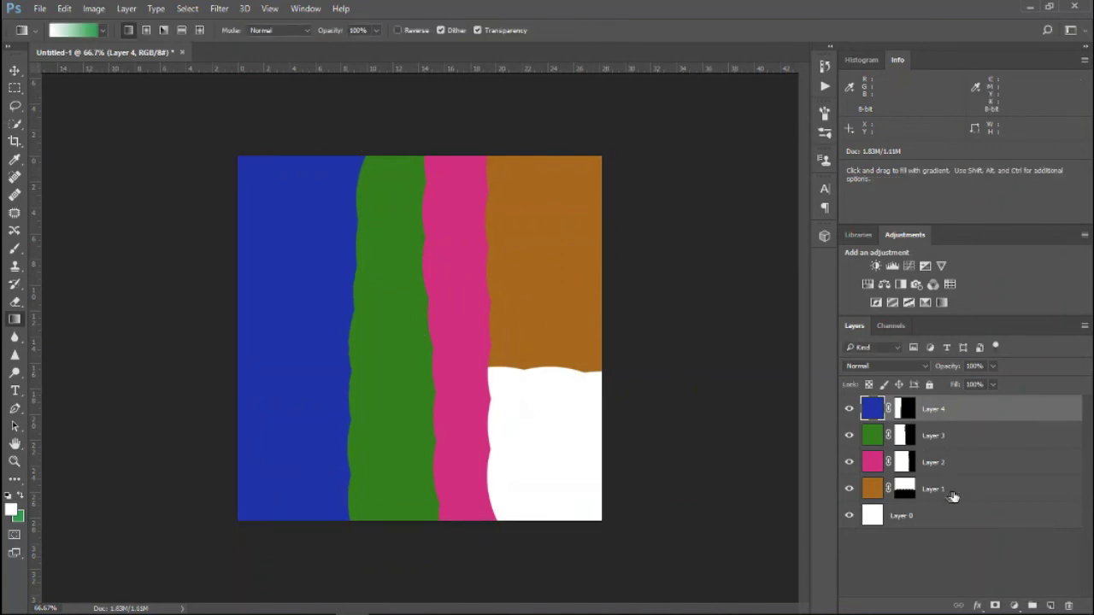
left_click(956, 443)
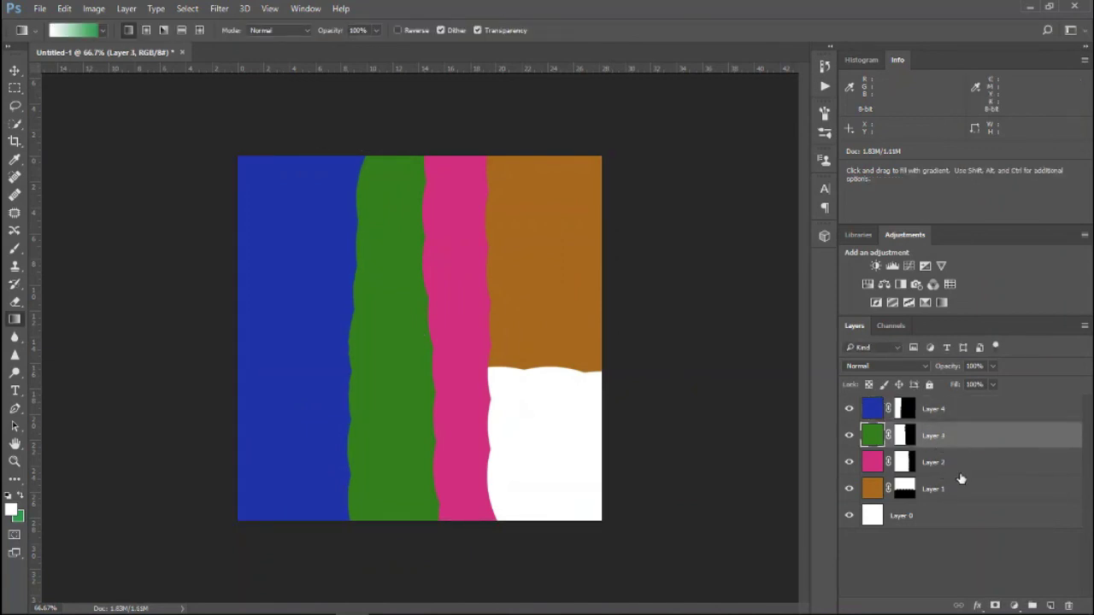
left_click(961, 472)
left_click(959, 495)
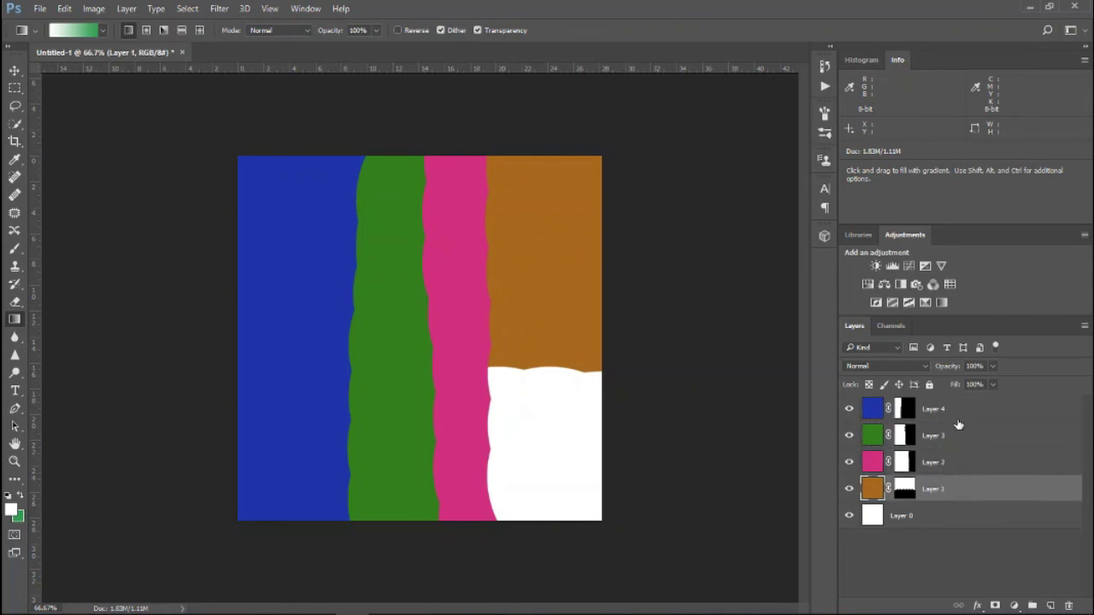